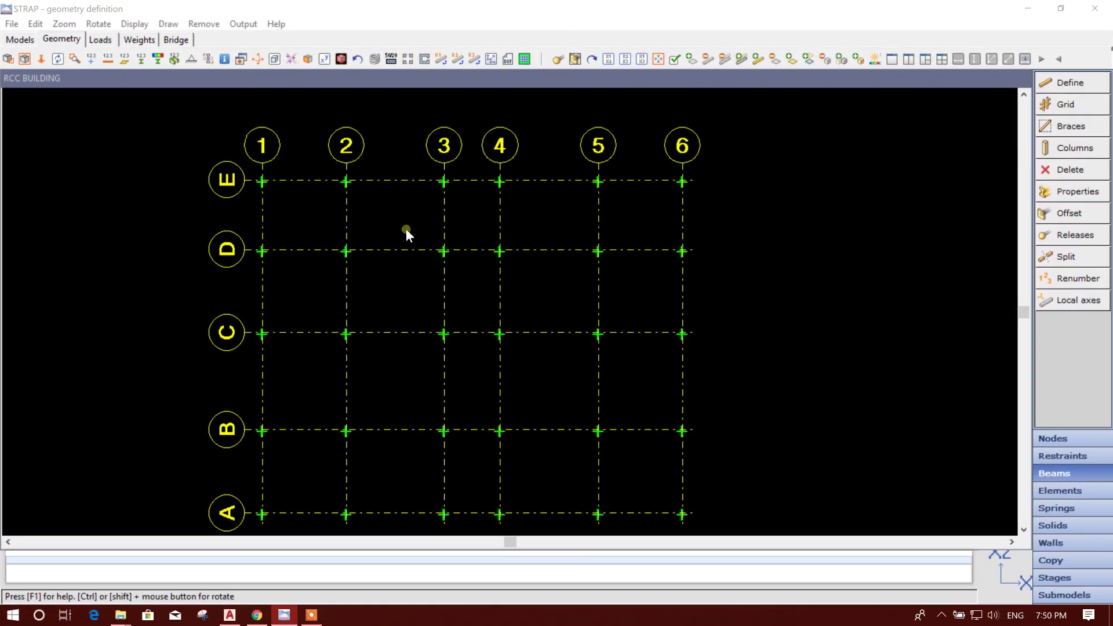
mouse_move(430, 317)
middle_down()
mouse_move(432, 296)
mouse_move(414, 311)
middle_up()
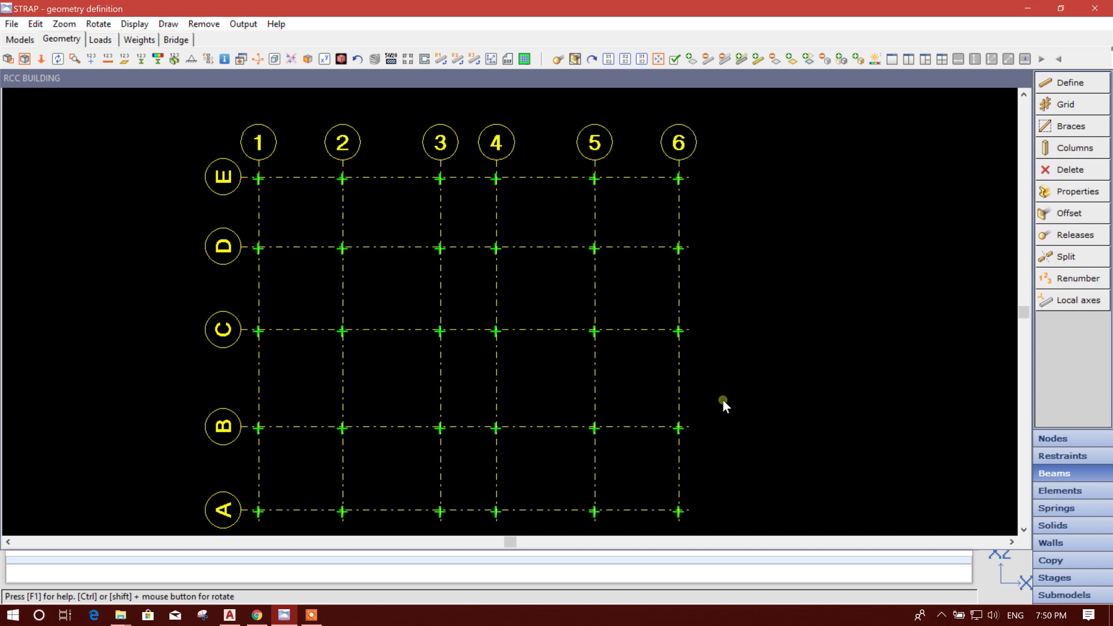
middle_drag(690, 413, 694, 399)
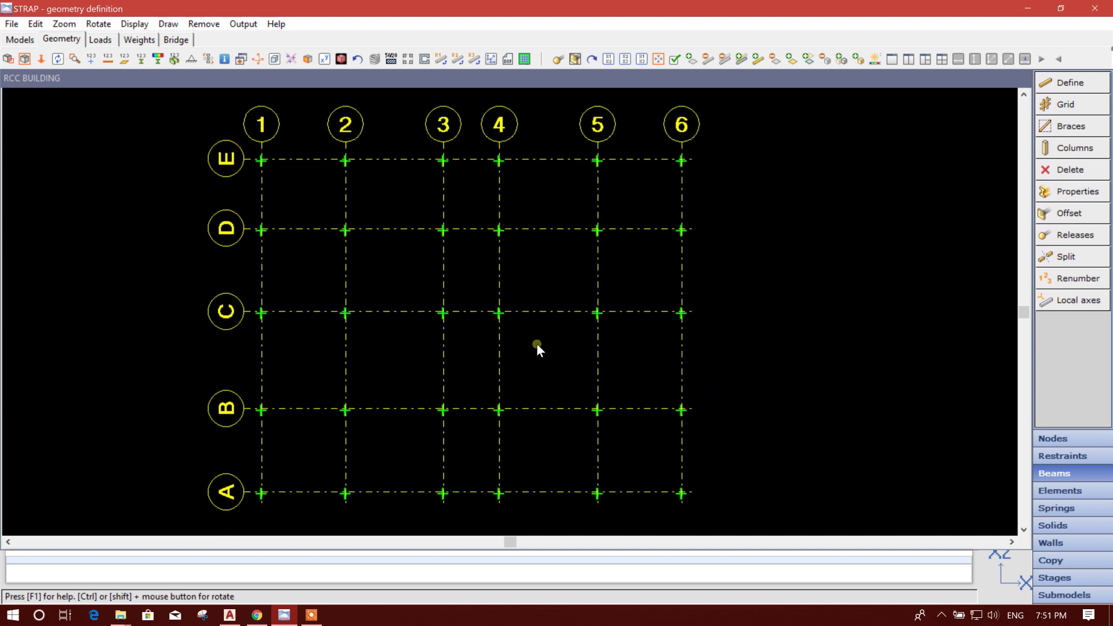
middle_drag(534, 349, 551, 351)
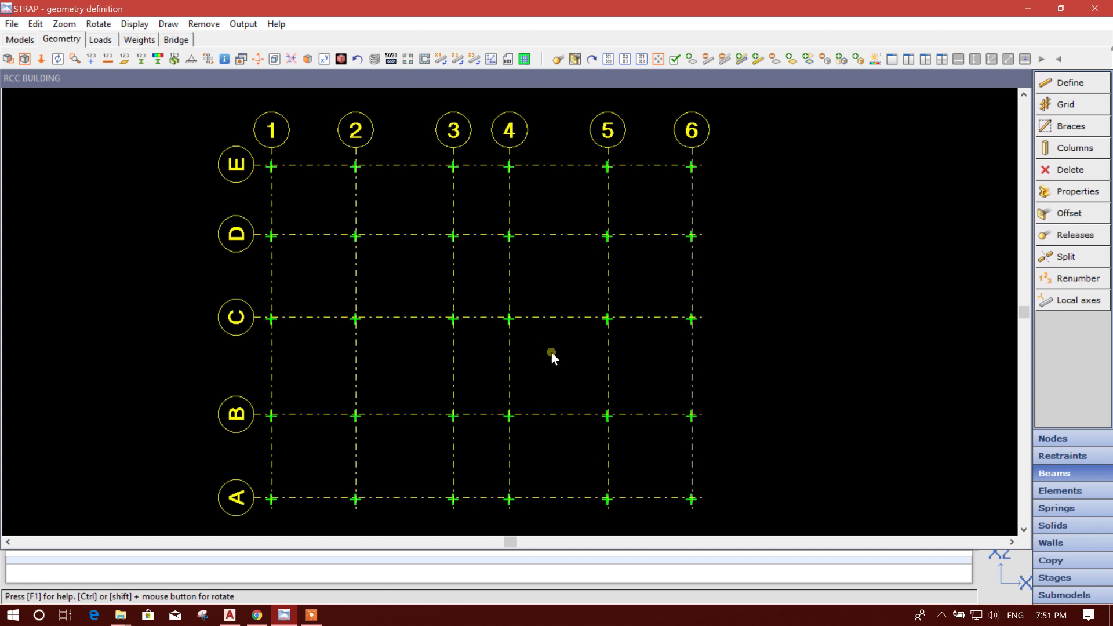
middle_drag(712, 389, 693, 381)
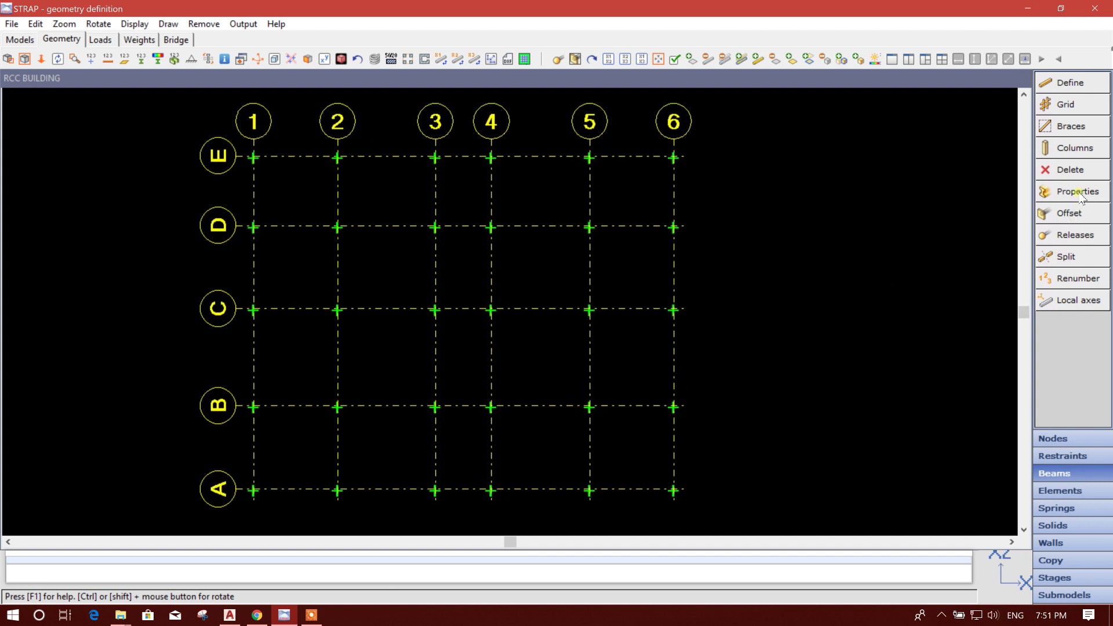
Start defining beam property group 1 as a rectangular section given by its dimensions
click(1071, 83)
click(1068, 191)
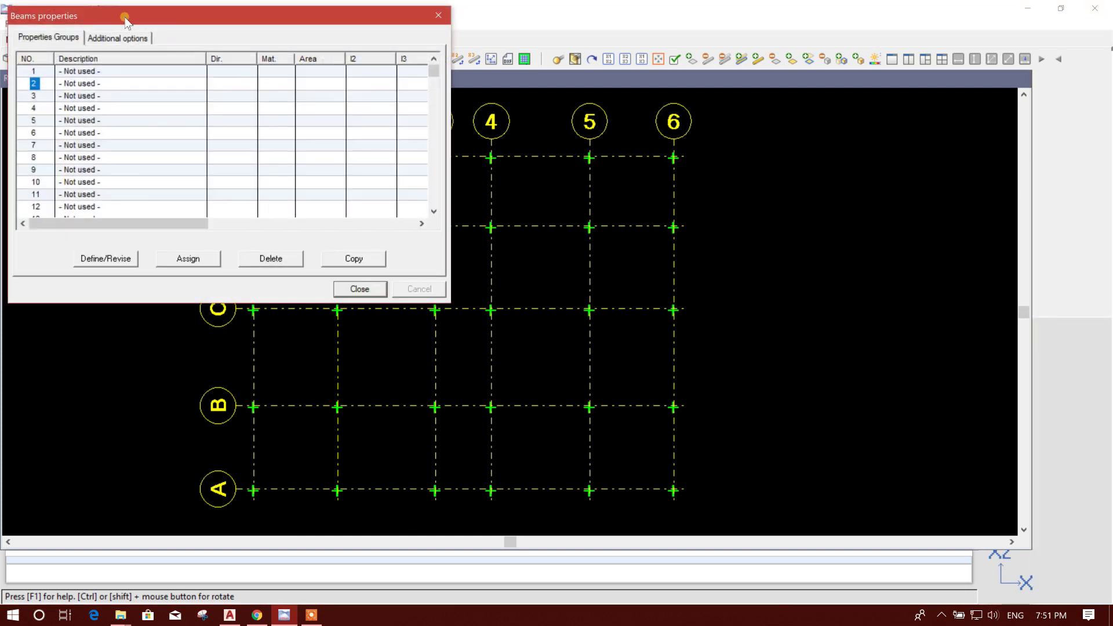
drag(124, 15, 370, 49)
click(366, 104)
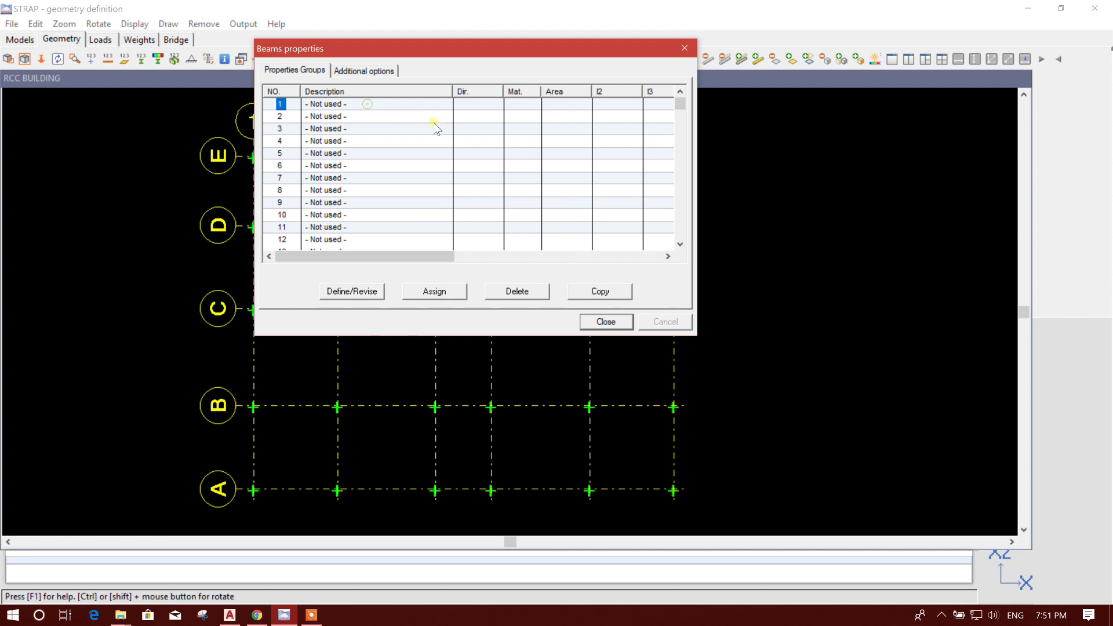
click(378, 291)
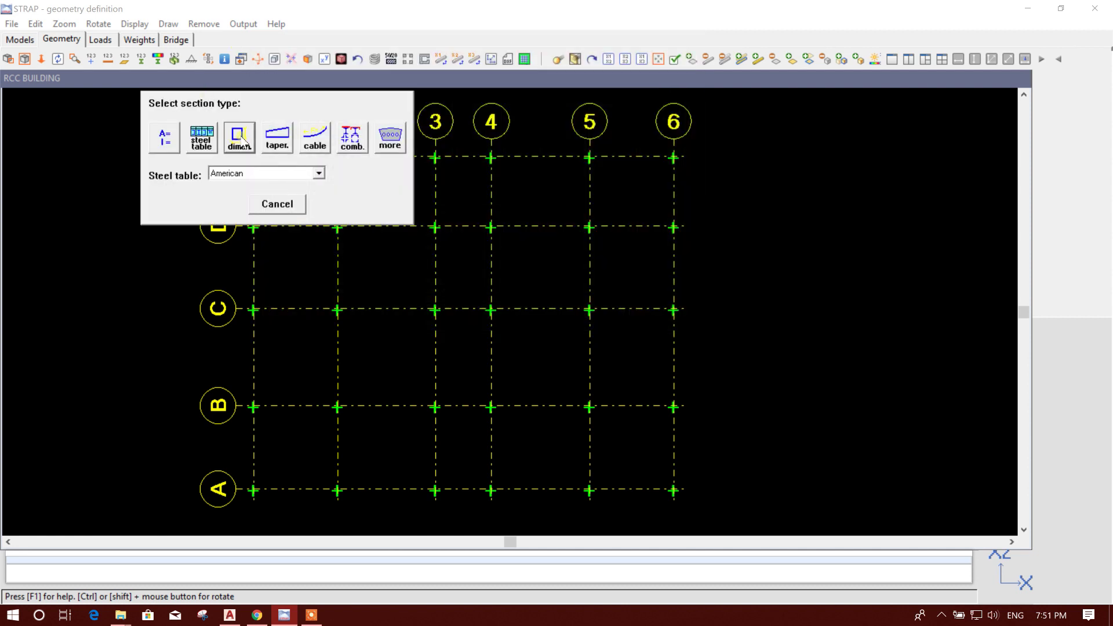
click(244, 142)
click(189, 106)
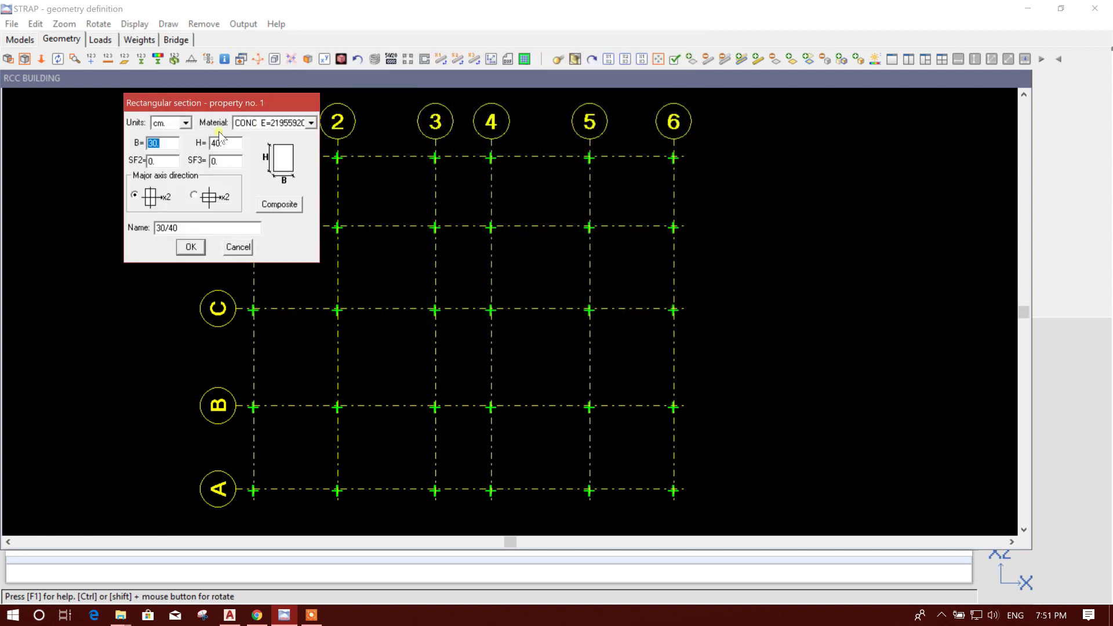
drag(222, 106, 651, 129)
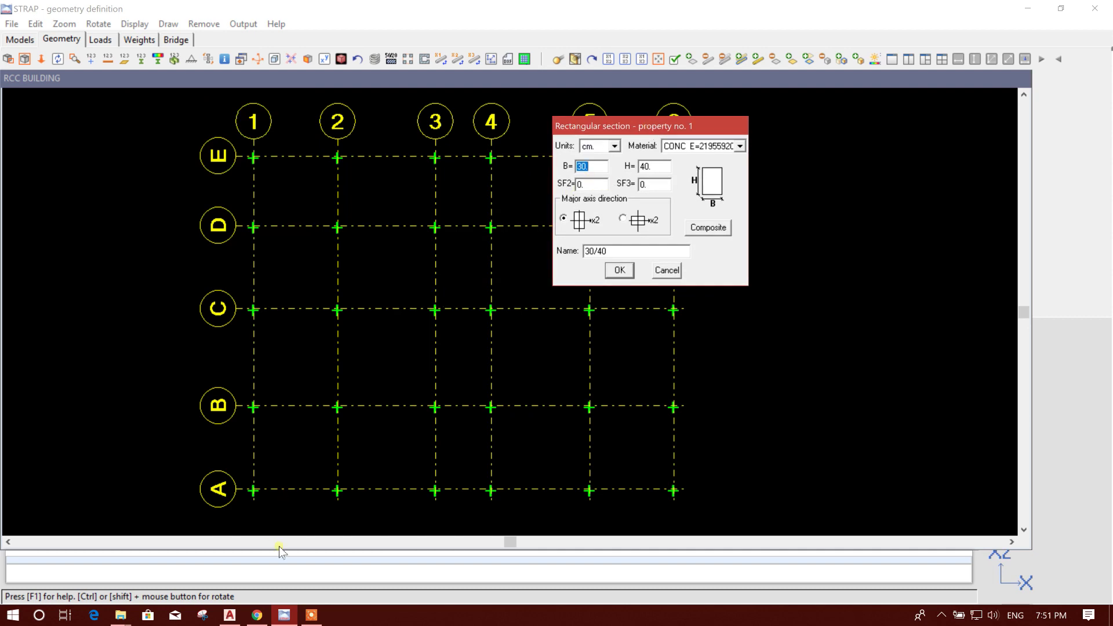
Switch to AutoCAD and measure the width of the column at grid intersection E-1 with a cancelled linear dimension
click(229, 615)
scroll(383, 308, up, 5)
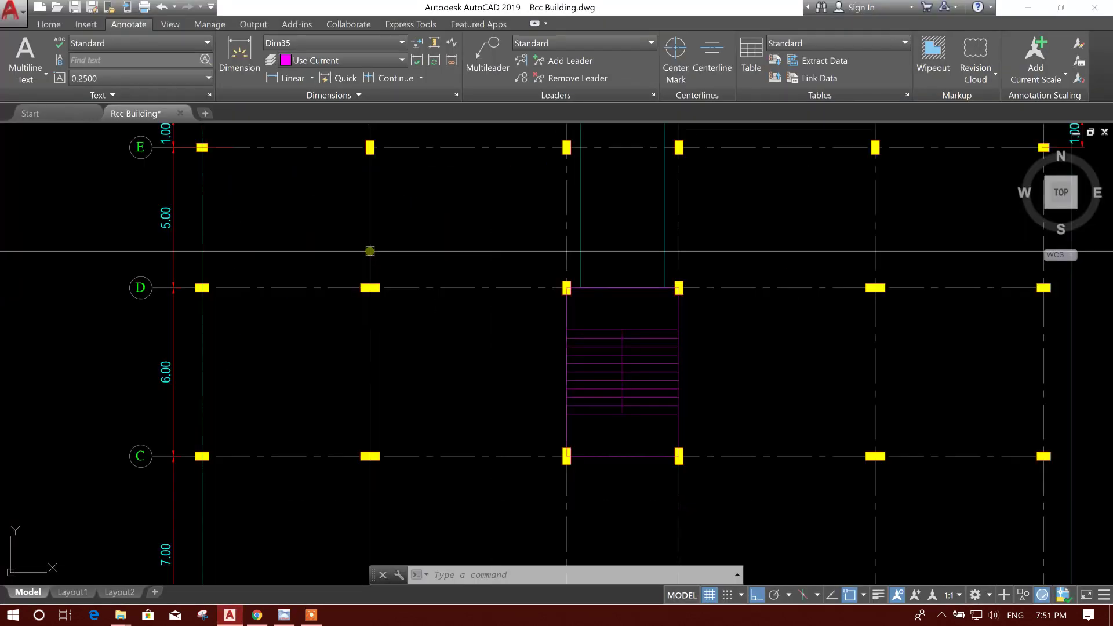
scroll(240, 245, up, 2)
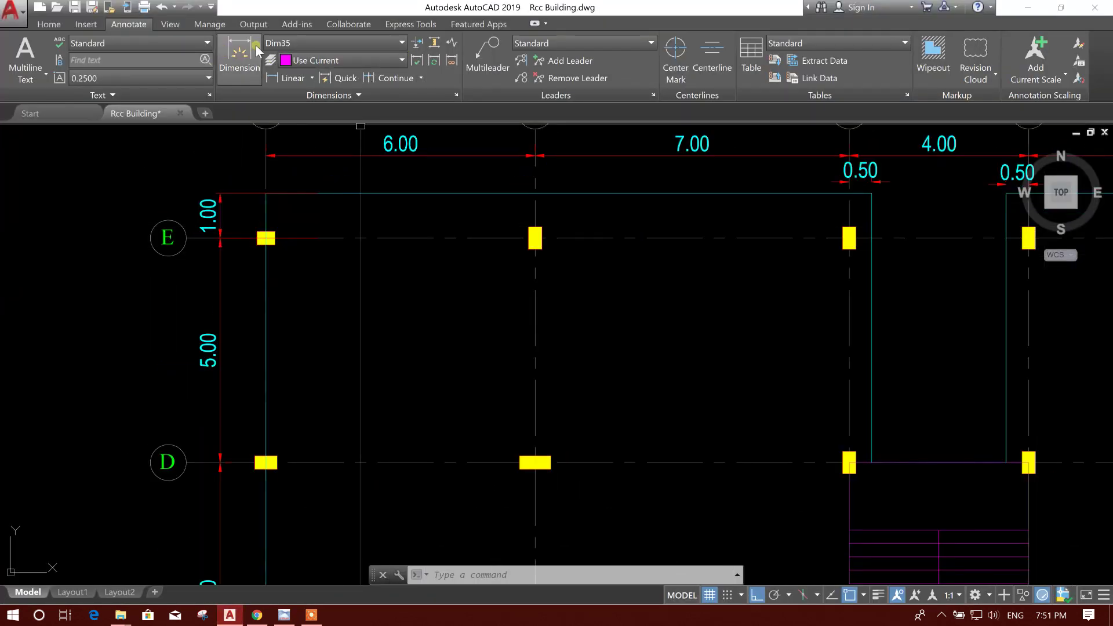
click(273, 81)
scroll(265, 245, up, 2)
click(247, 245)
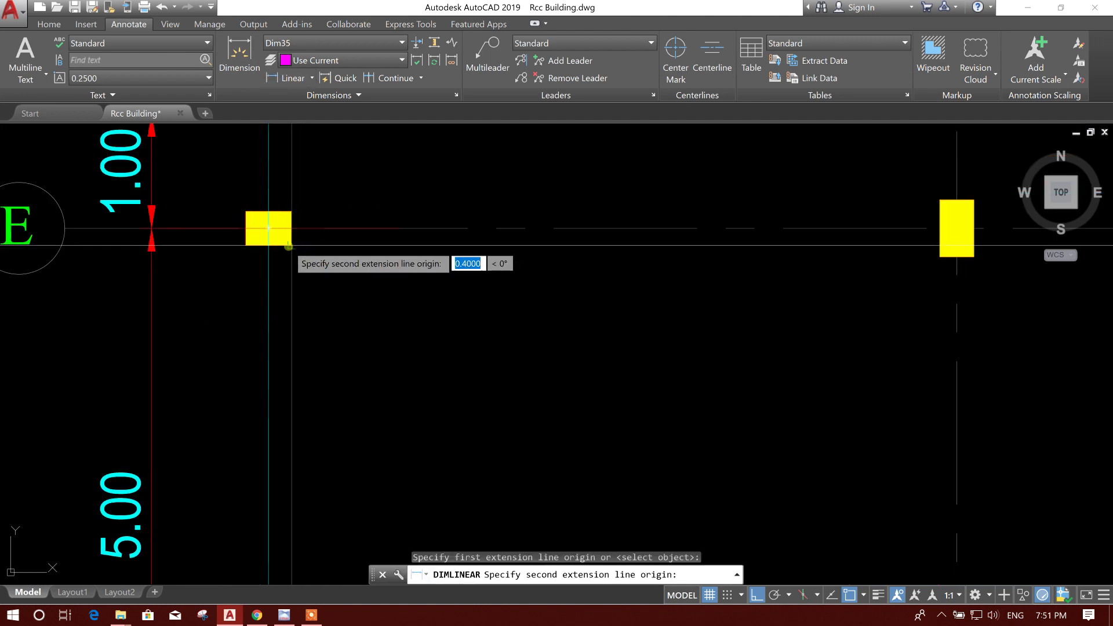
click(290, 244)
scroll(298, 323, down, 1)
key(Escape)
Measure the depth of the same column at E-1 using a linear dimension, without placing it
scroll(306, 291, down, 2)
scroll(288, 281, up, 2)
key(space)
click(307, 260)
click(307, 283)
key(Escape)
scroll(306, 284, up, 3)
key(Return)
click(291, 221)
click(290, 272)
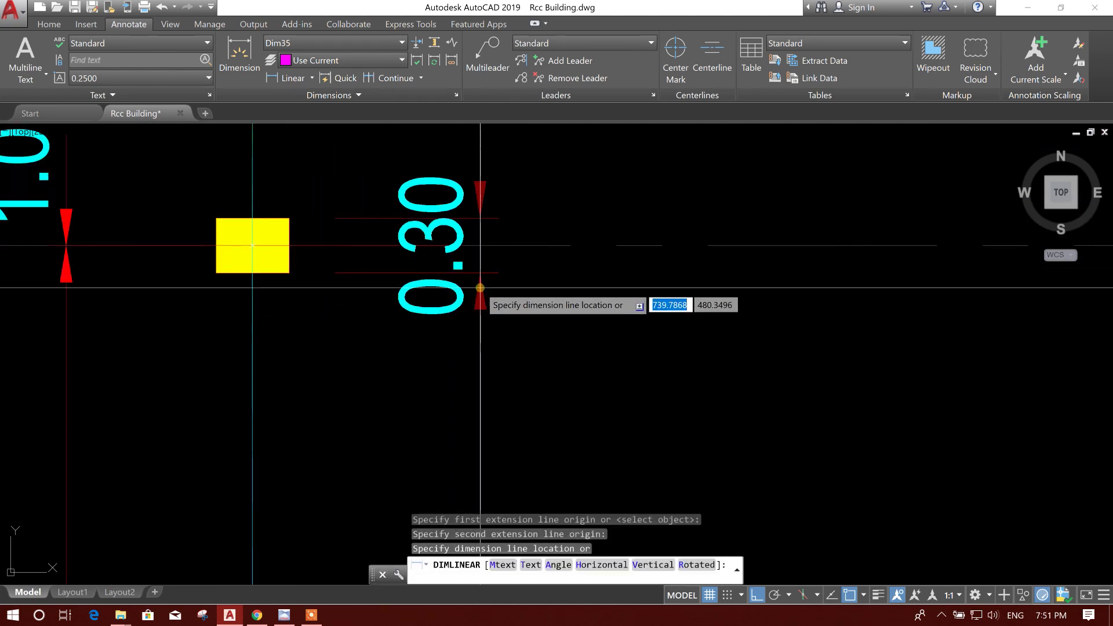
key(Escape)
Examine the column sizes and orientations across the floor plan, ending at the columns on grid line D
scroll(394, 281, down, 4)
middle_drag(485, 336, 296, 251)
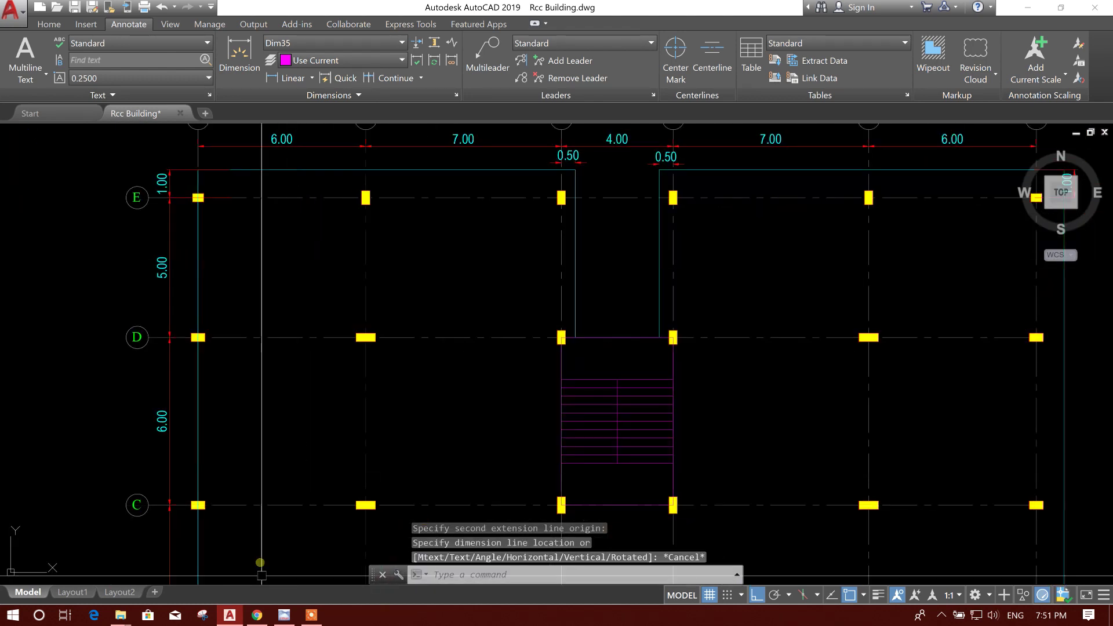
middle_drag(170, 392, 205, 299)
scroll(302, 232, down, 2)
middle_drag(259, 420, 256, 358)
middle_drag(318, 340, 306, 460)
scroll(253, 318, up, 4)
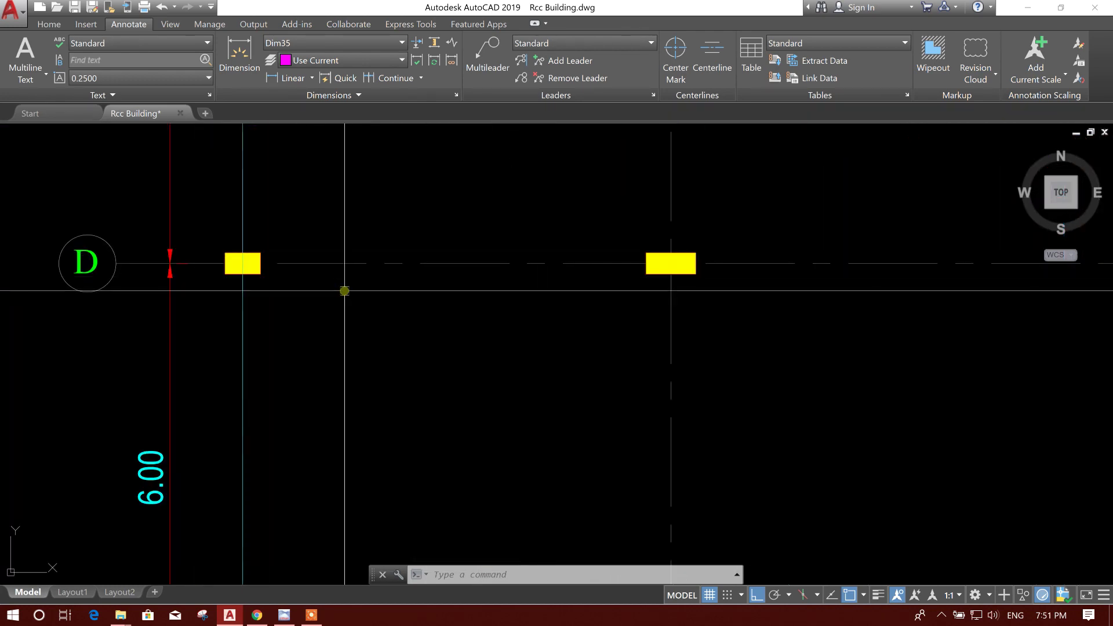
Switch back to STRAP and set SF2 and SF3 to 0.85 with the second major axis direction for the 30/40 section
click(284, 616)
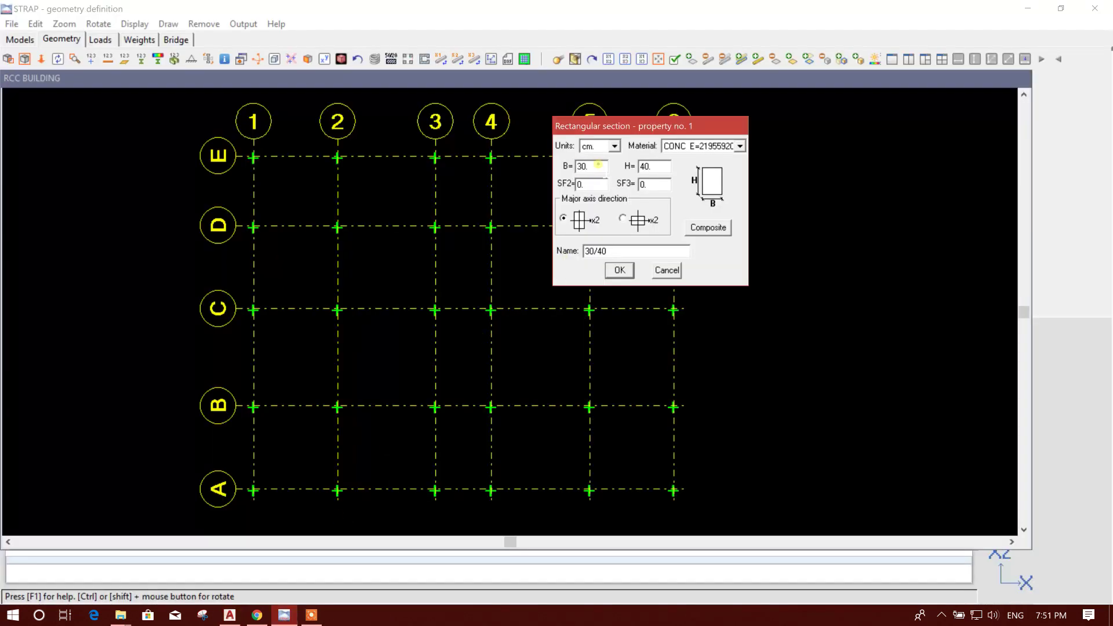
key(Tab)
click(594, 186)
drag(597, 187, 549, 191)
key(Tab)
text(0.85)
click(623, 250)
Switch to AutoCAD and examine the column orientations across the whole building plan
click(231, 615)
scroll(277, 305, down, 6)
scroll(282, 250, up, 3)
middle_drag(923, 302, 565, 301)
scroll(655, 287, down, 5)
scroll(566, 336, up, 10)
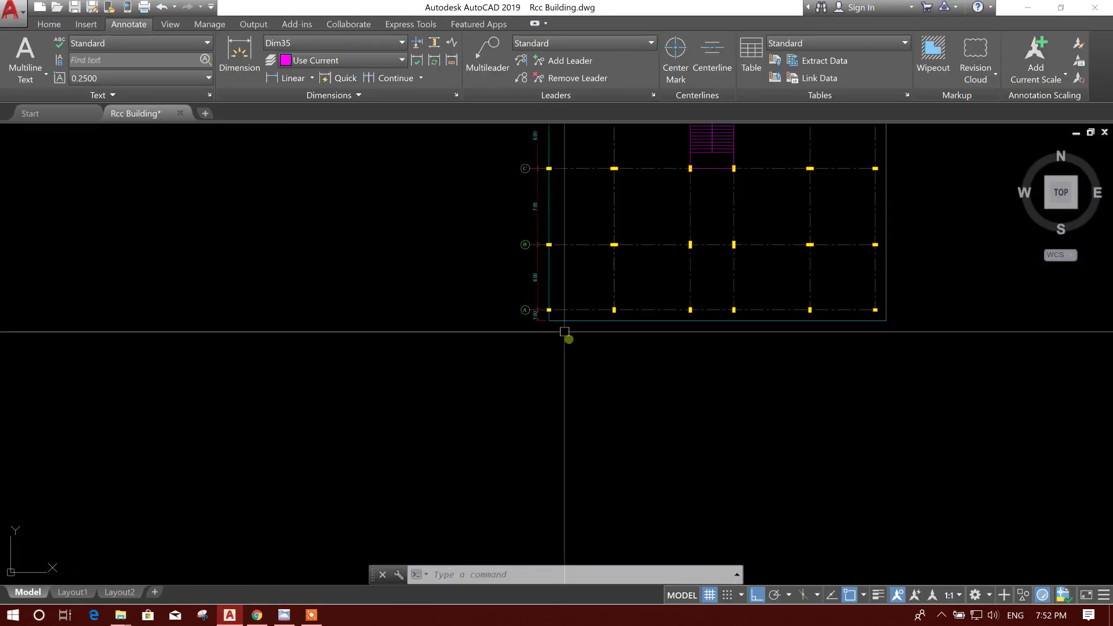
Return to STRAP, accept the 30/40 section as property 1 and close the beam properties
key(alt+Tab)
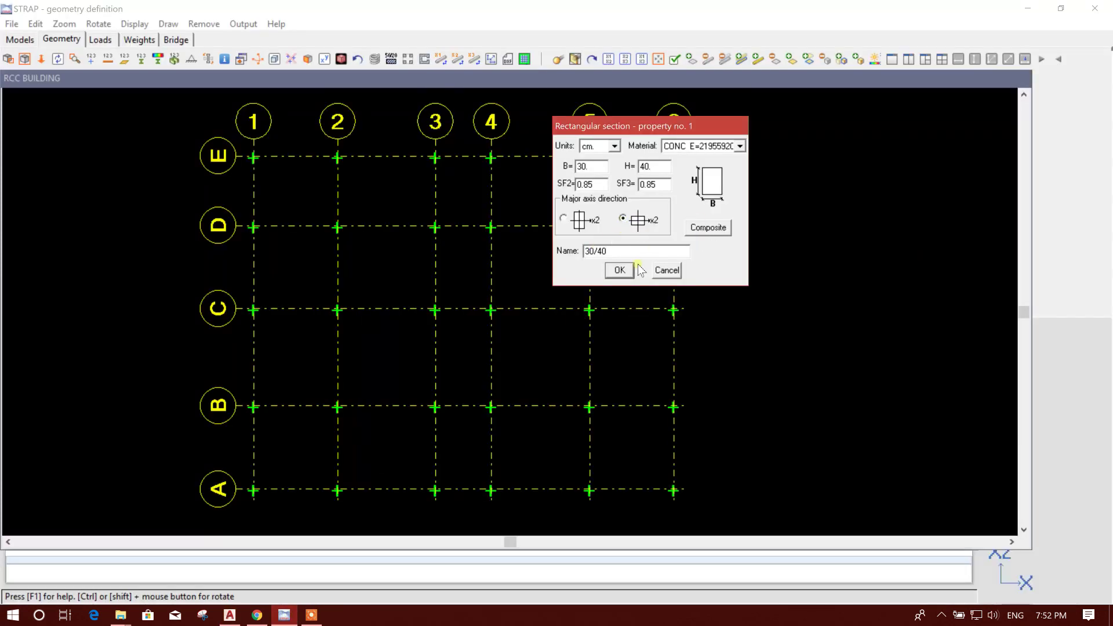
click(621, 272)
click(74, 86)
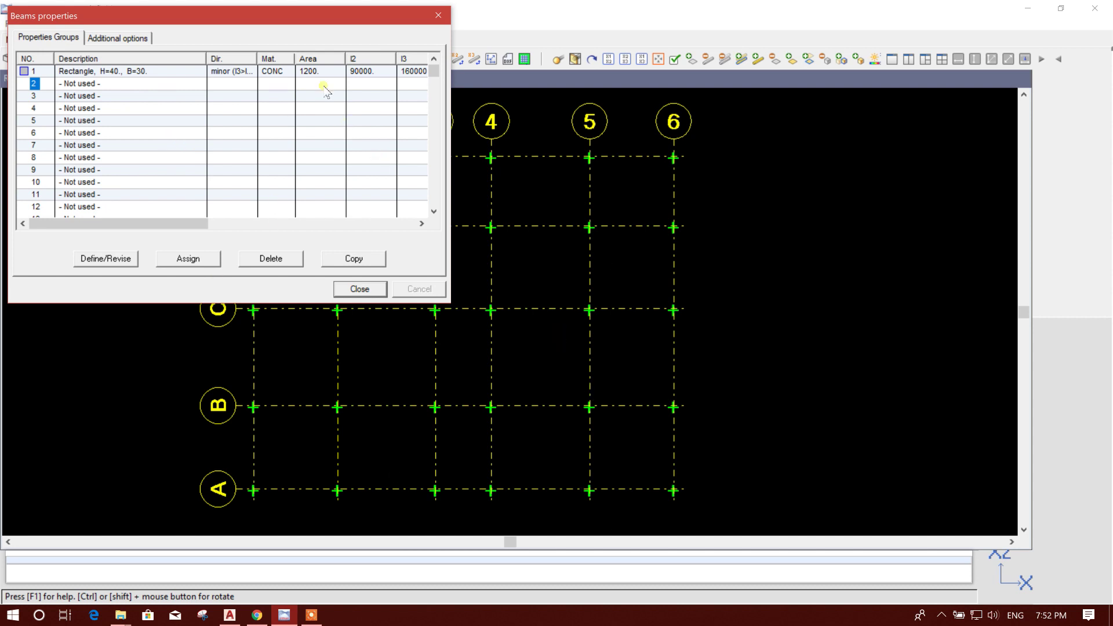
click(359, 288)
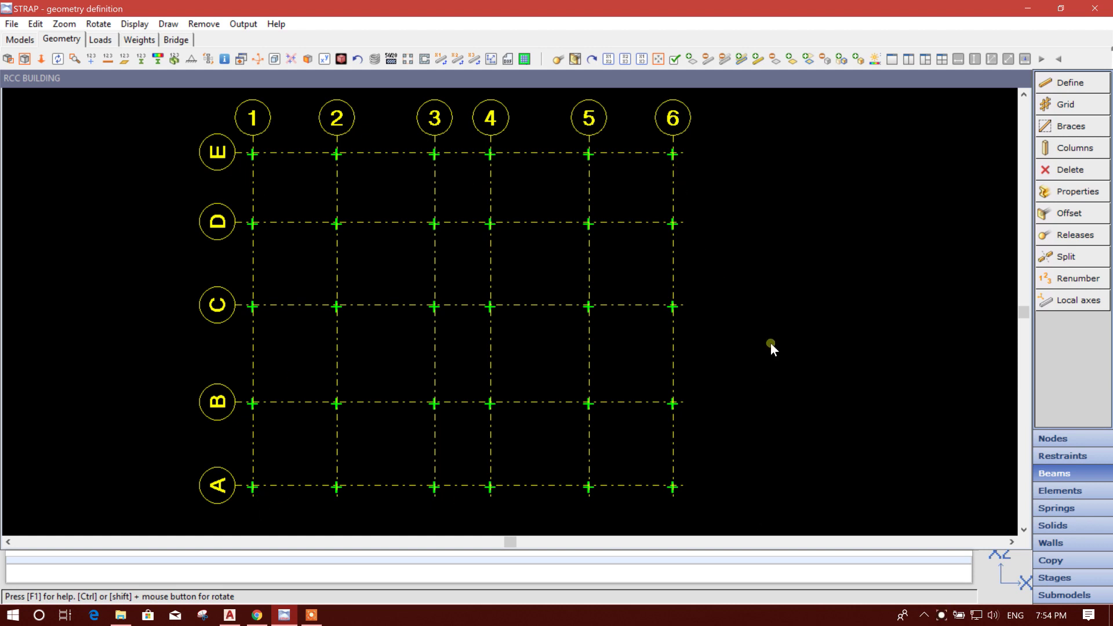
Start a column definition and add 12 levels from 0 with a step of 3.2
middle_drag(766, 249, 765, 253)
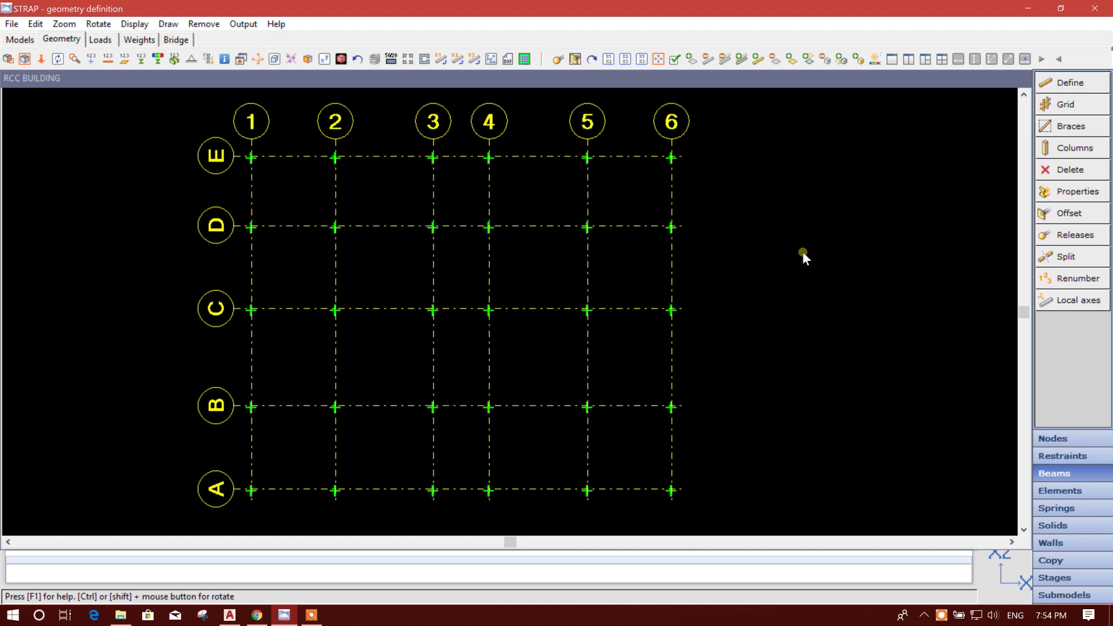
click(1066, 150)
drag(174, 124, 765, 188)
click(781, 172)
text(12)
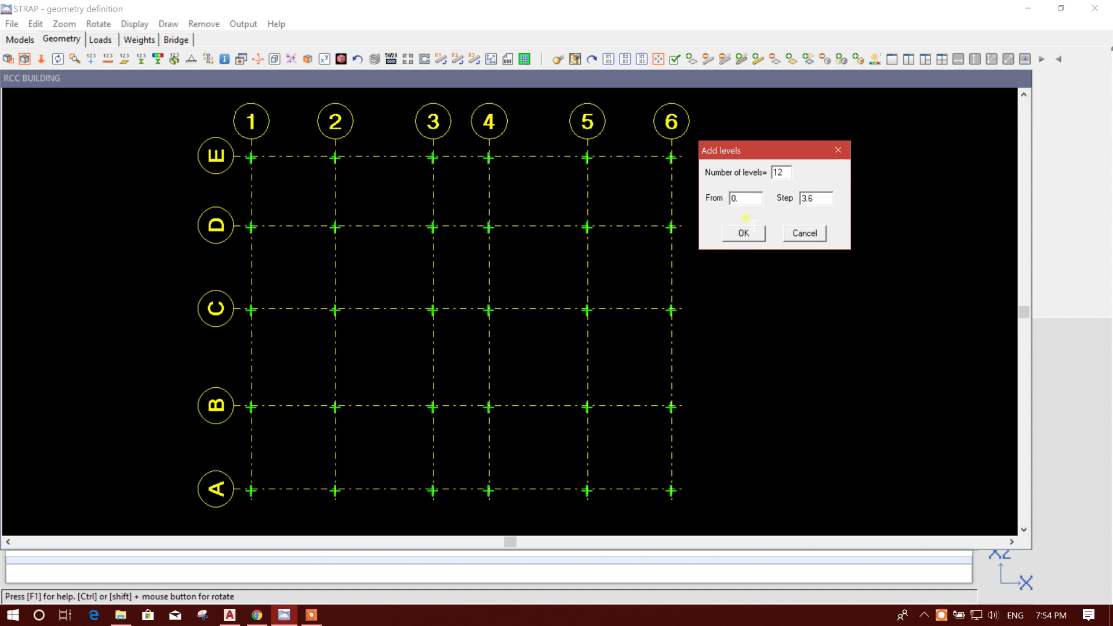
key(Tab)
text(3.)
click(743, 233)
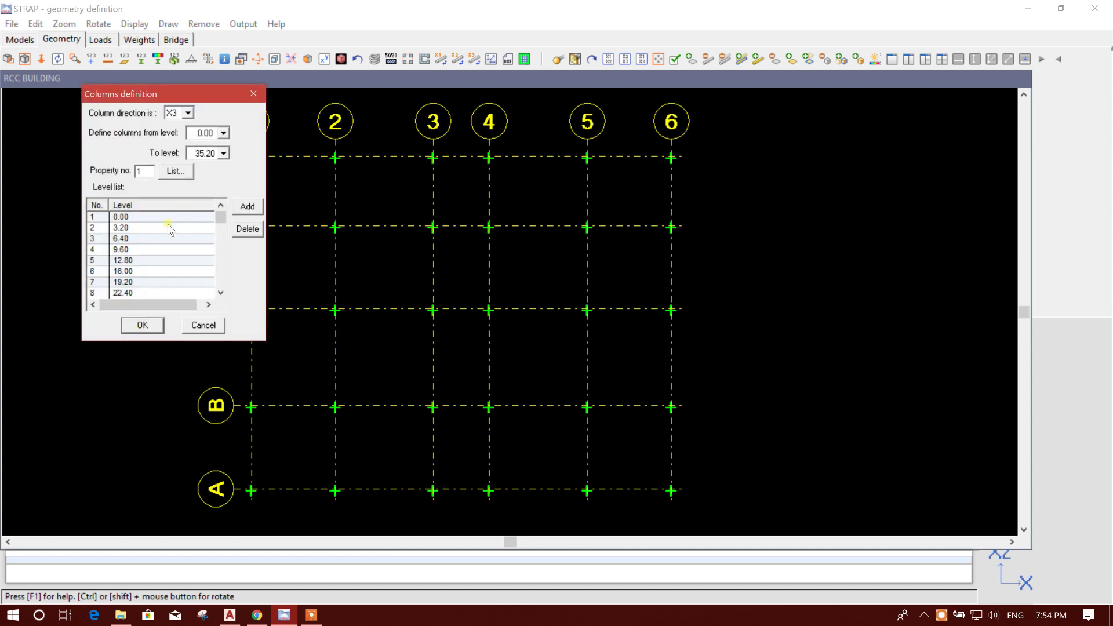
Set column levels 2, 3 and 4 to 1.8, 5.4 and 8.6
click(155, 229)
text(1.8)
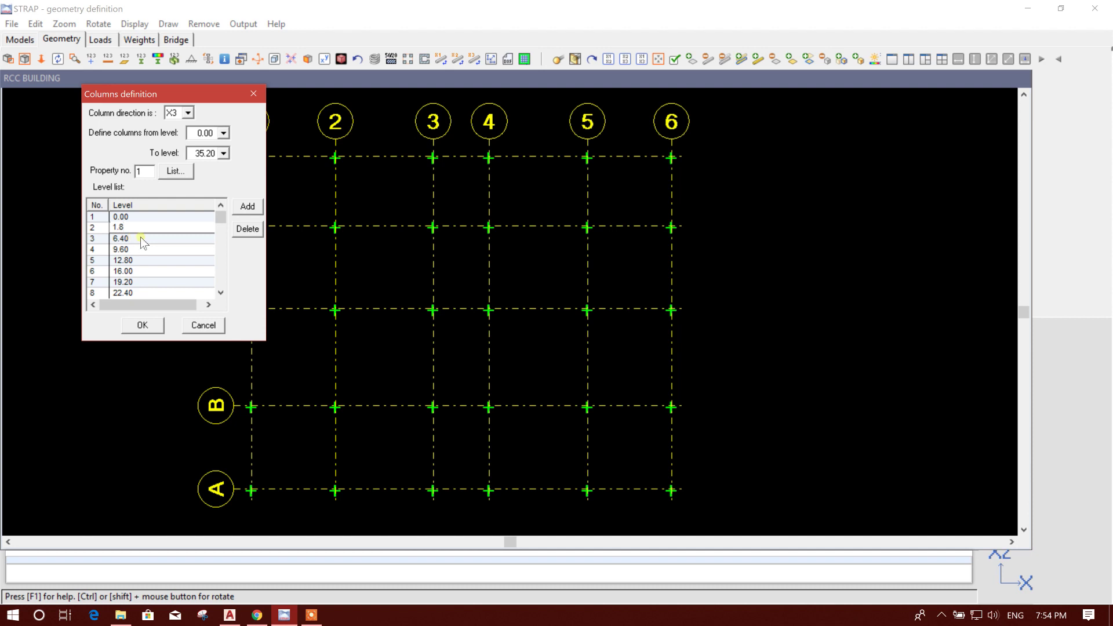
click(141, 237)
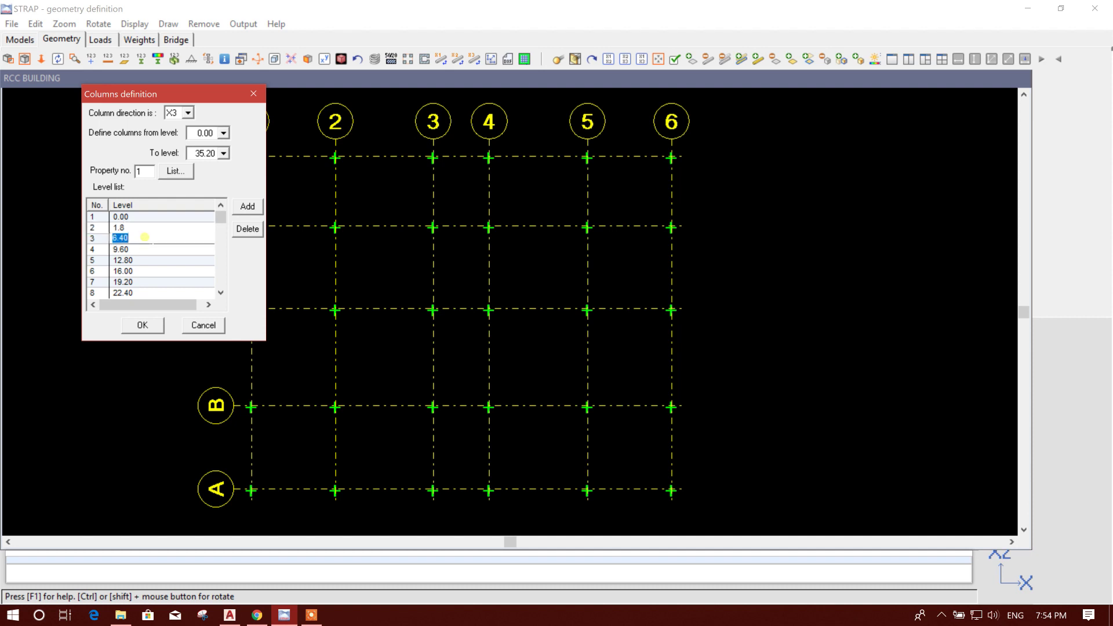
text(5.)
click(146, 248)
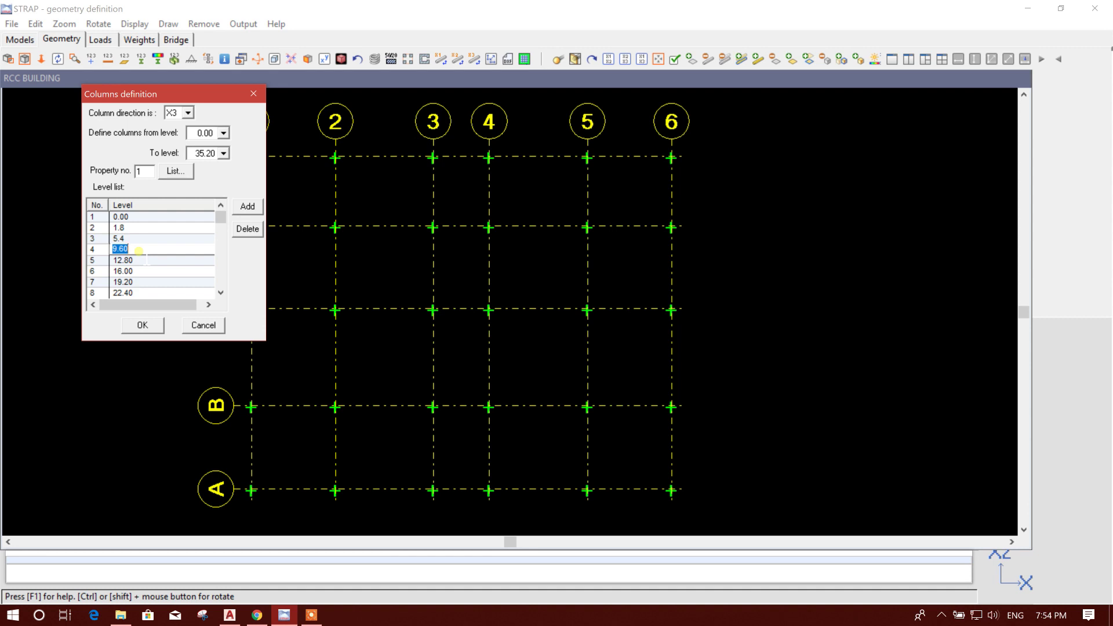
text(8)
Set column levels 5, 6 and 7 to 11.8, 15.0 and 18.2
click(146, 260)
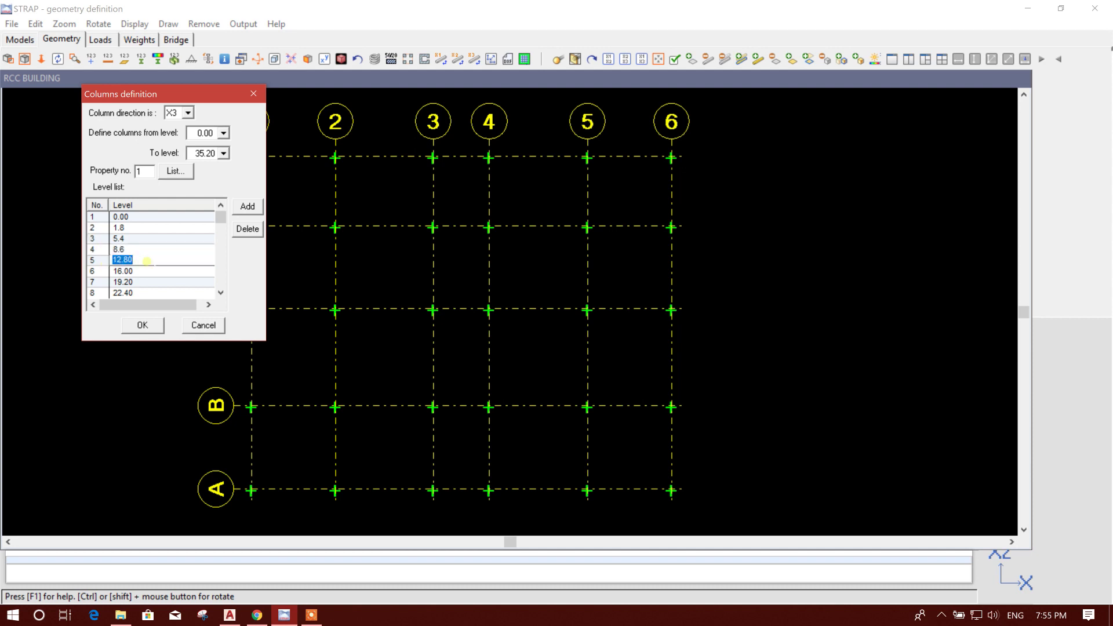
text(1)
click(151, 271)
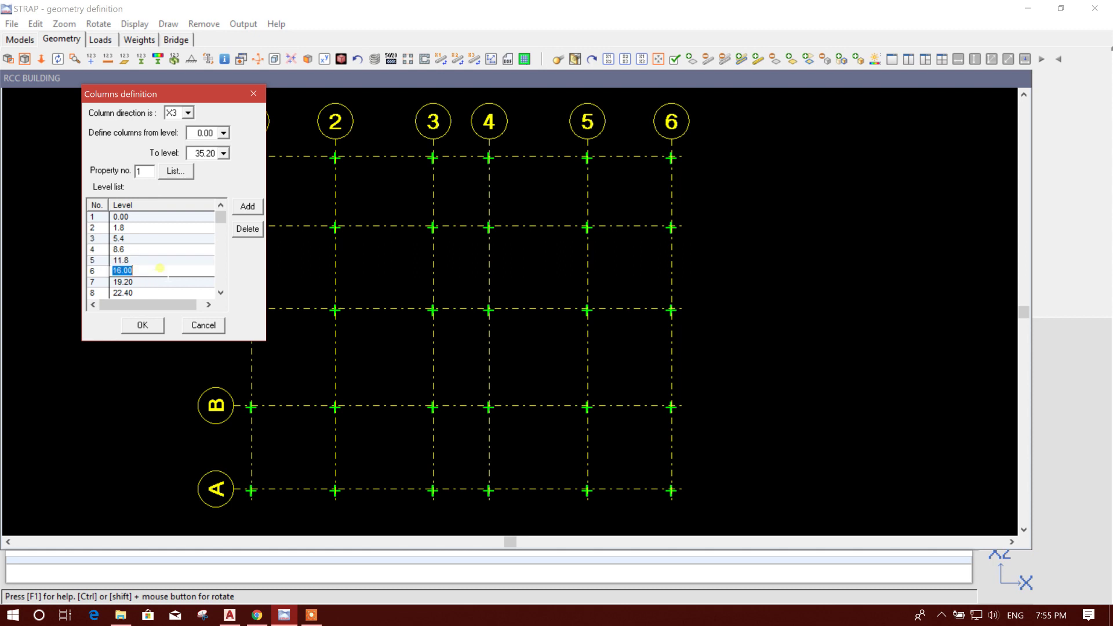
text(15)
click(163, 280)
text(18)
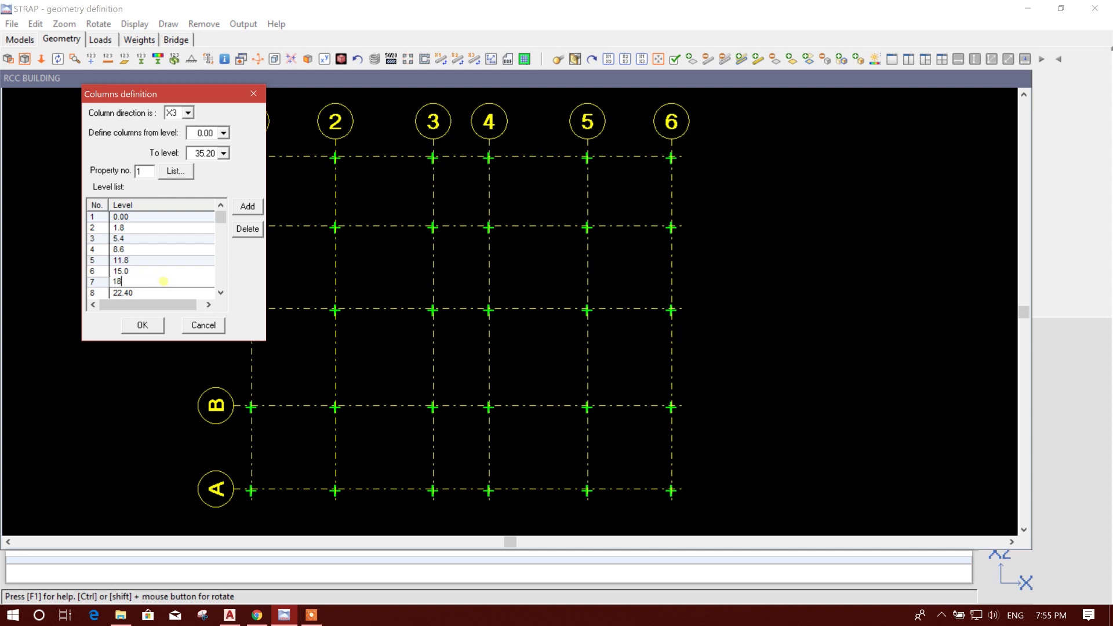
Set column levels 8, 9 and 10 to 21.4, 24.6 and 27.8
click(220, 292)
click(220, 293)
click(152, 270)
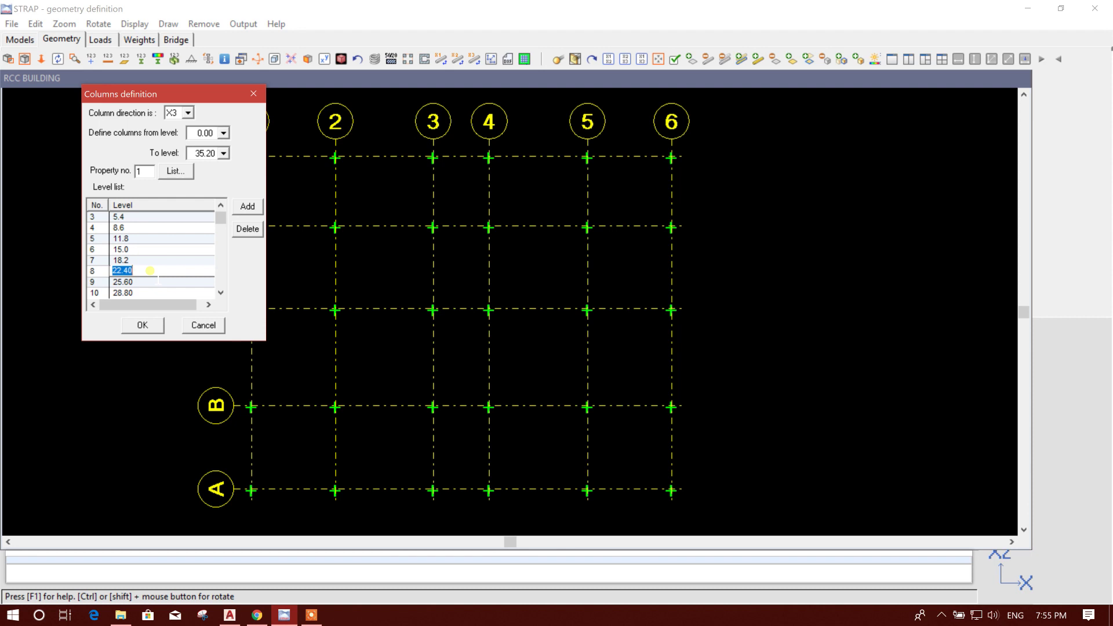
text(2)
click(146, 283)
text(2)
click(143, 291)
text(27)
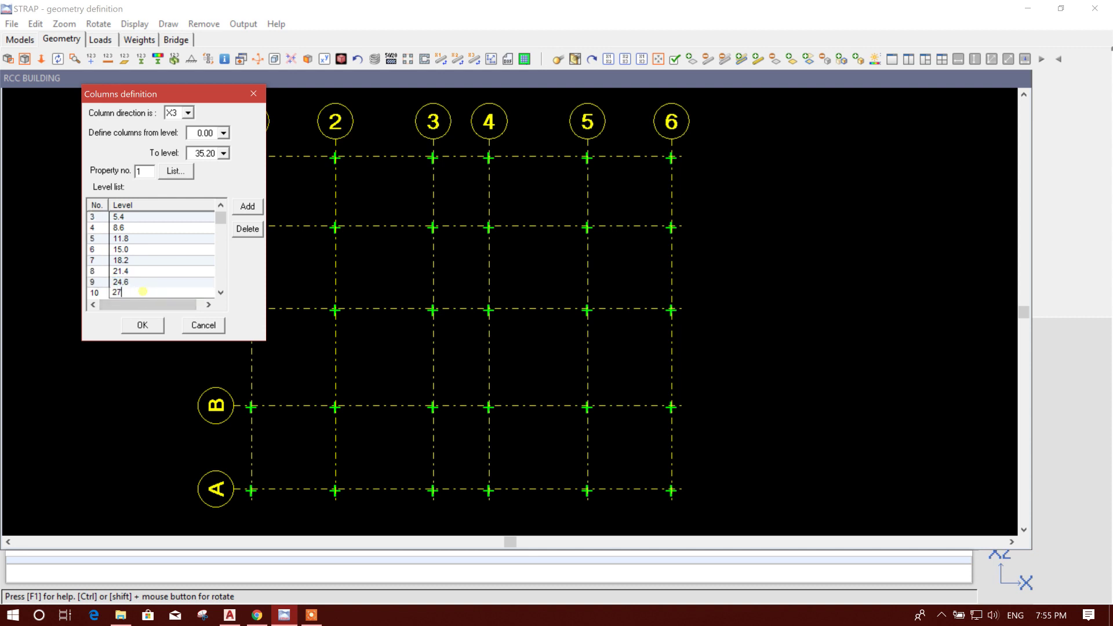
Set column level 11 to 31.0 and level 12 to 34.2
click(220, 293)
click(151, 271)
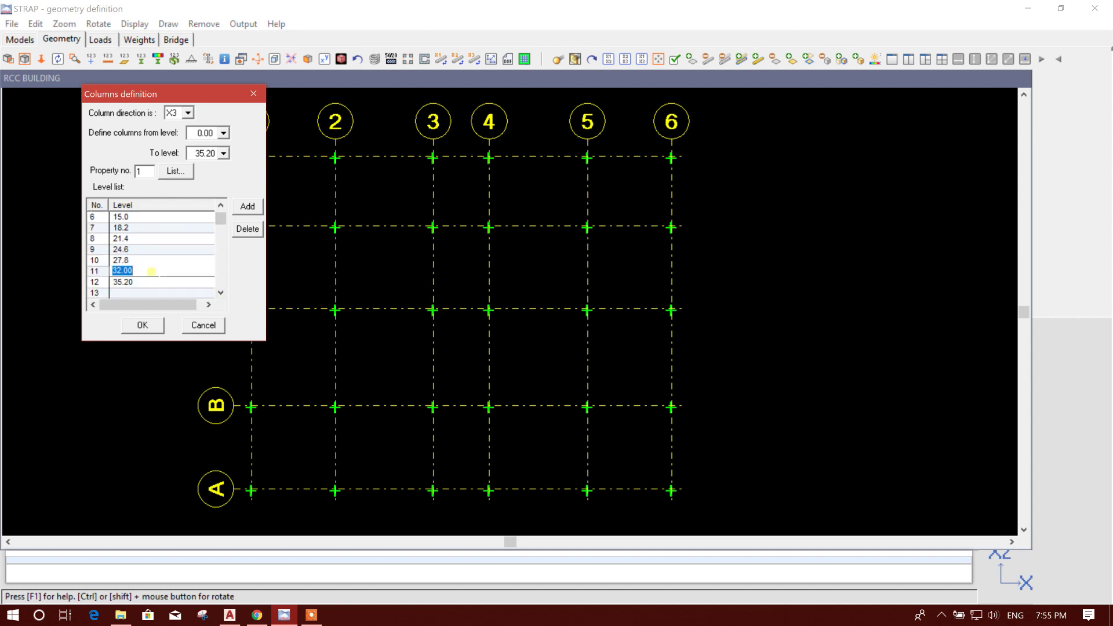
text(3)
click(163, 281)
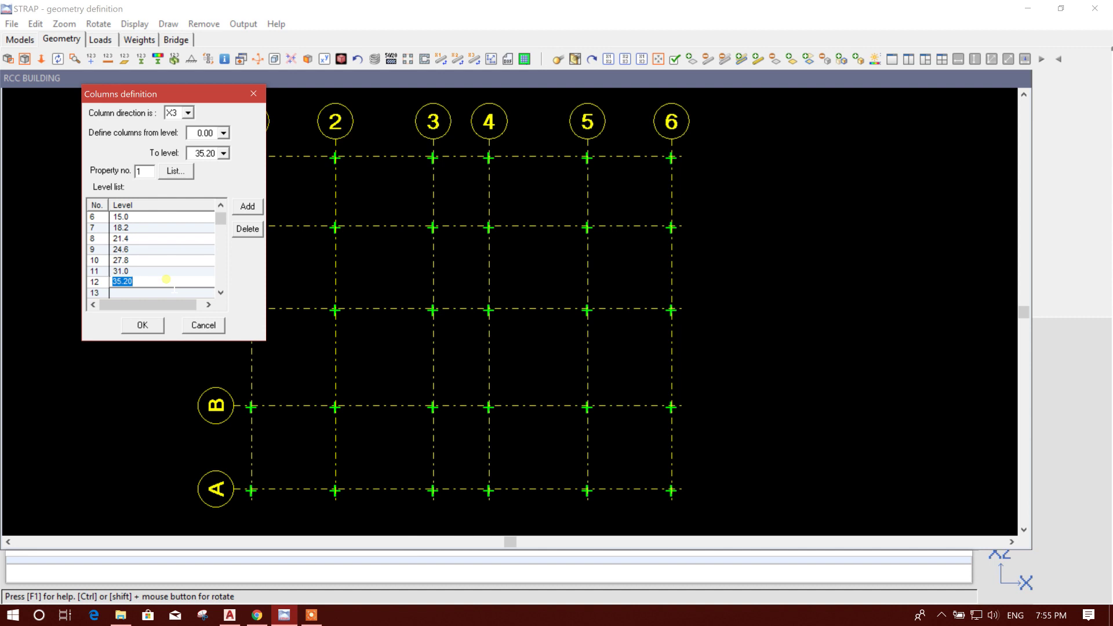
text(3)
Move the columns definition dialog aside and choose 34.20 as the level the columns extend to
mouse_move(218, 219)
mouse_down()
mouse_move(219, 230)
mouse_move(216, 213)
mouse_up()
drag(139, 97, 536, 120)
click(620, 176)
scroll(614, 220, up, 3)
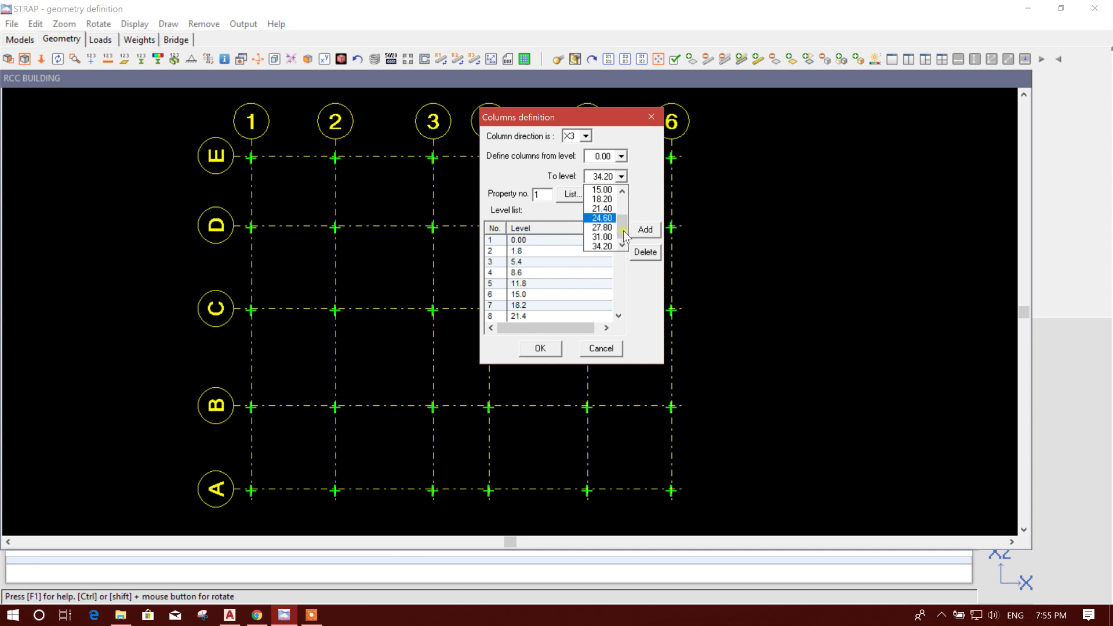
click(605, 151)
click(621, 176)
click(610, 247)
Set column level 12 to 33.5 and choose 31.00 as the level the columns extend to
mouse_move(617, 242)
mouse_down()
mouse_move(619, 273)
mouse_move(616, 249)
mouse_up()
scroll(591, 263, up, 1)
click(543, 256)
click(537, 251)
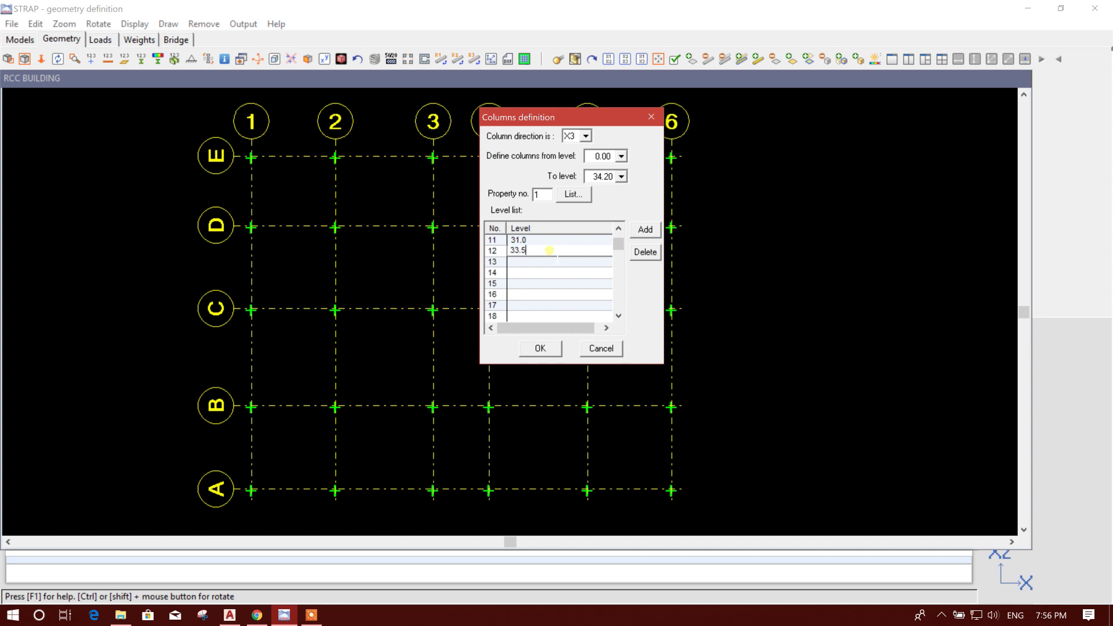
click(557, 239)
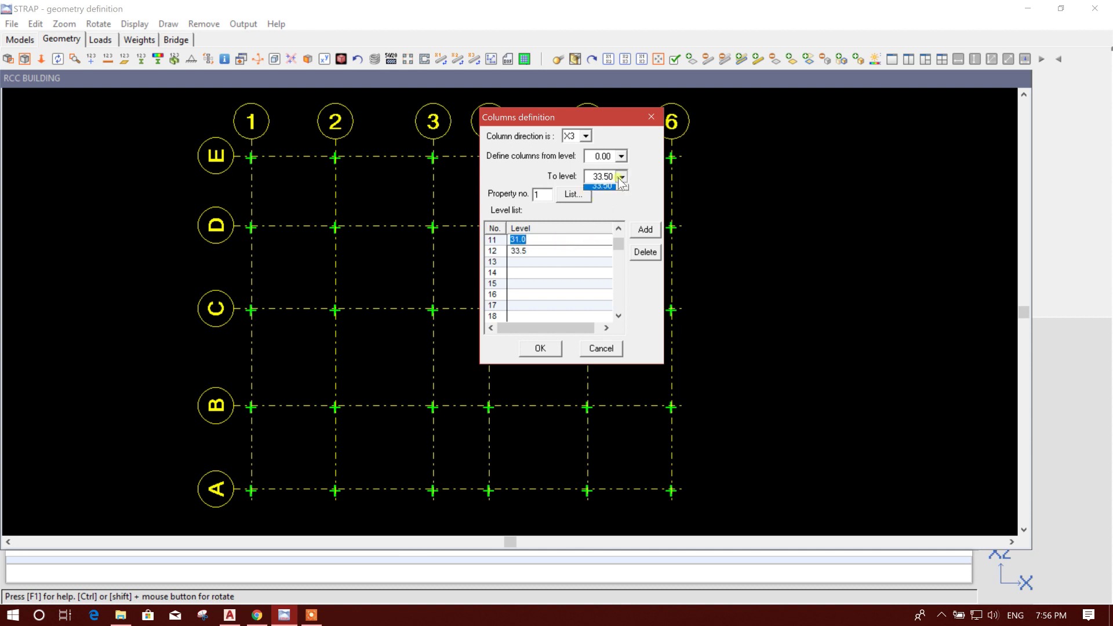
click(603, 237)
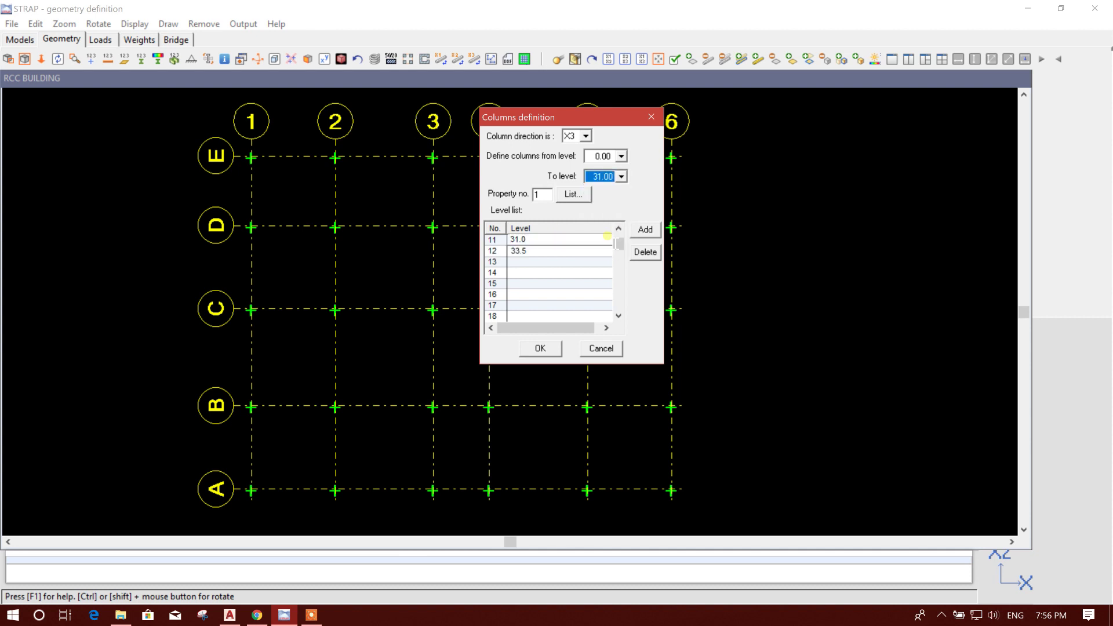
Assign property 1, the concrete rectangle with H=40 and B=30, to the columns and accept the columns definition
drag(536, 114, 447, 117)
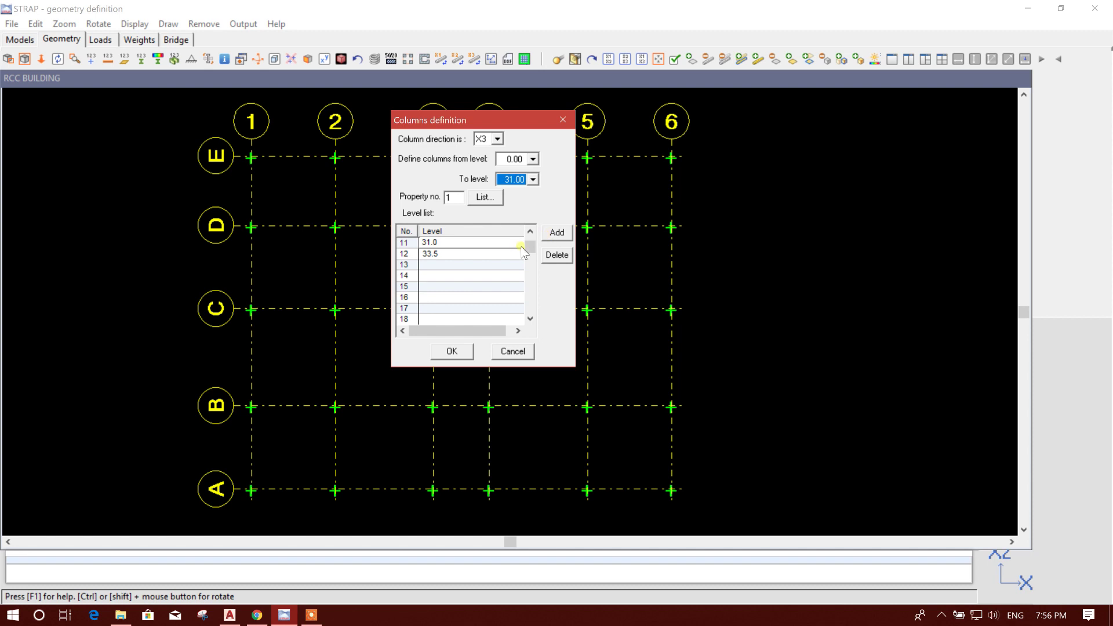
drag(529, 248, 529, 238)
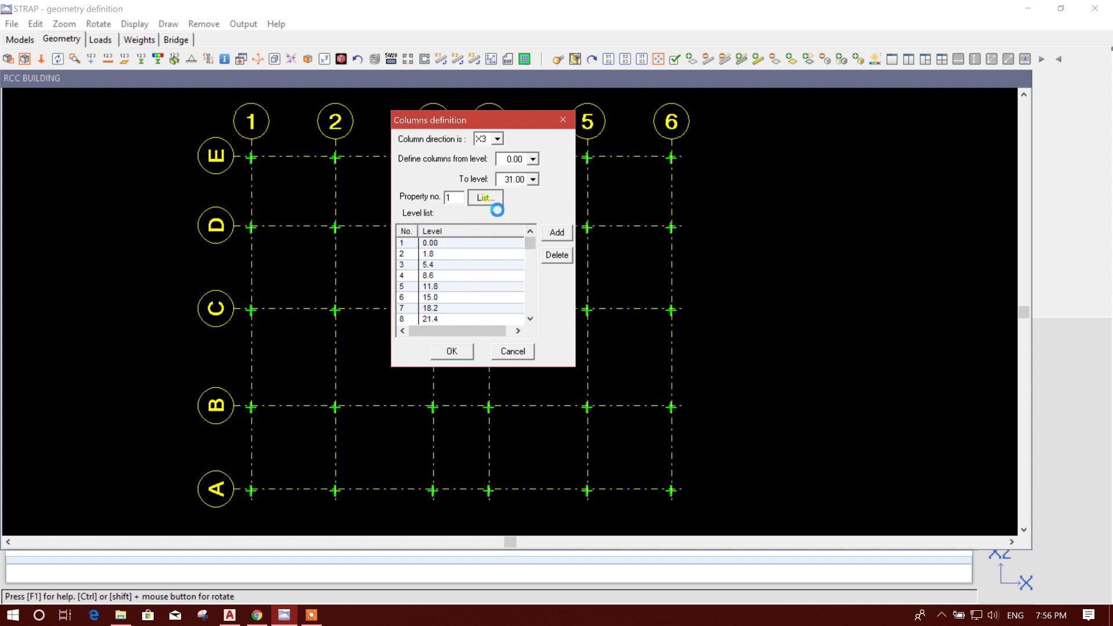
click(486, 198)
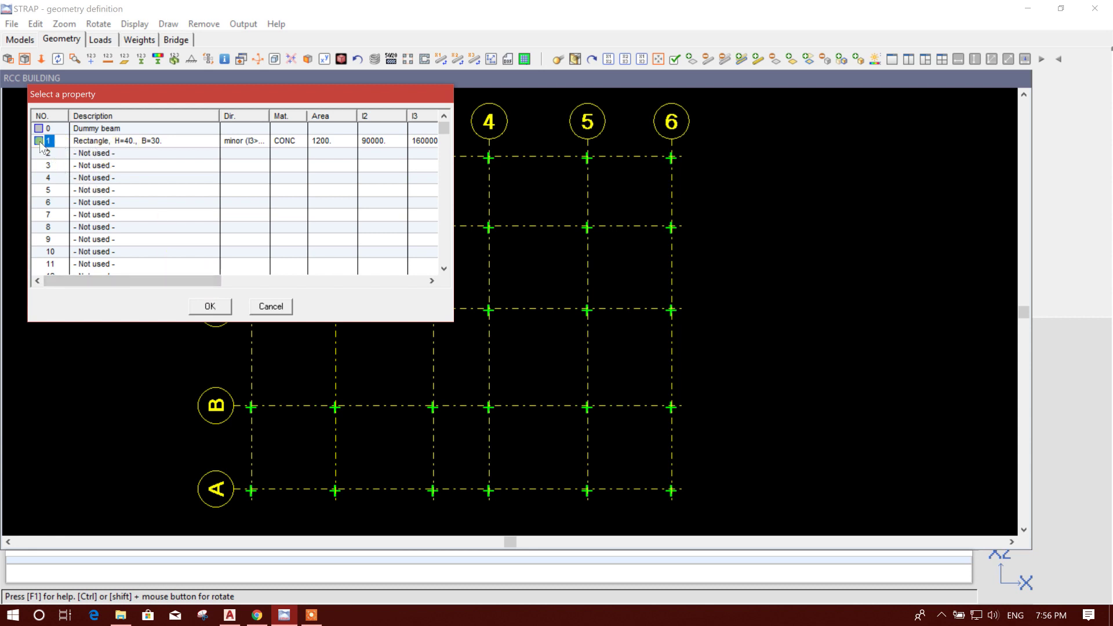
click(211, 305)
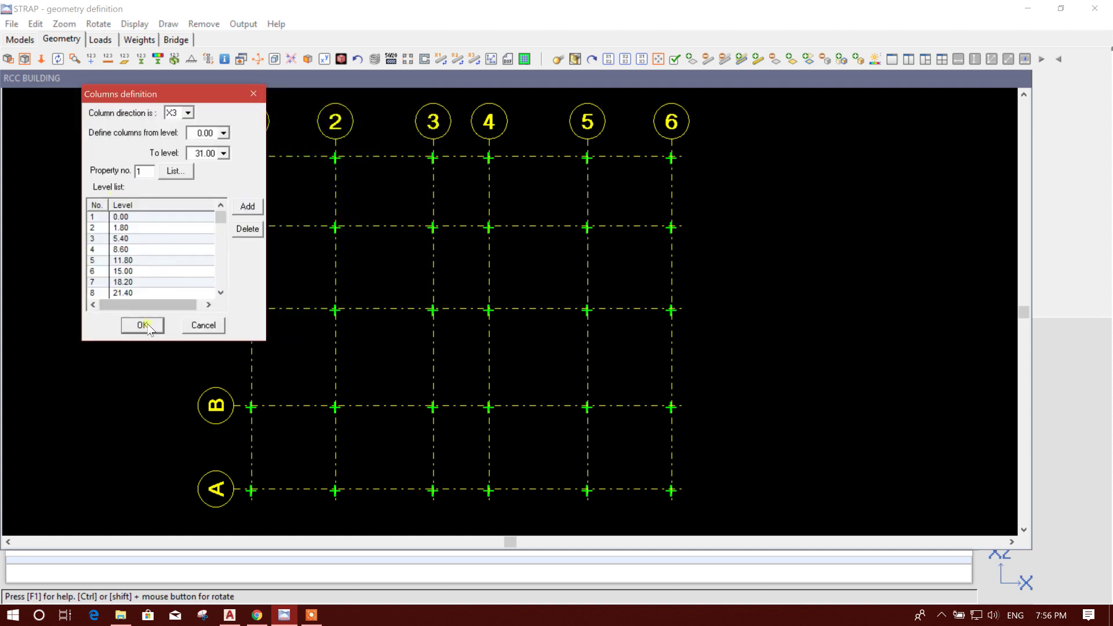
click(142, 325)
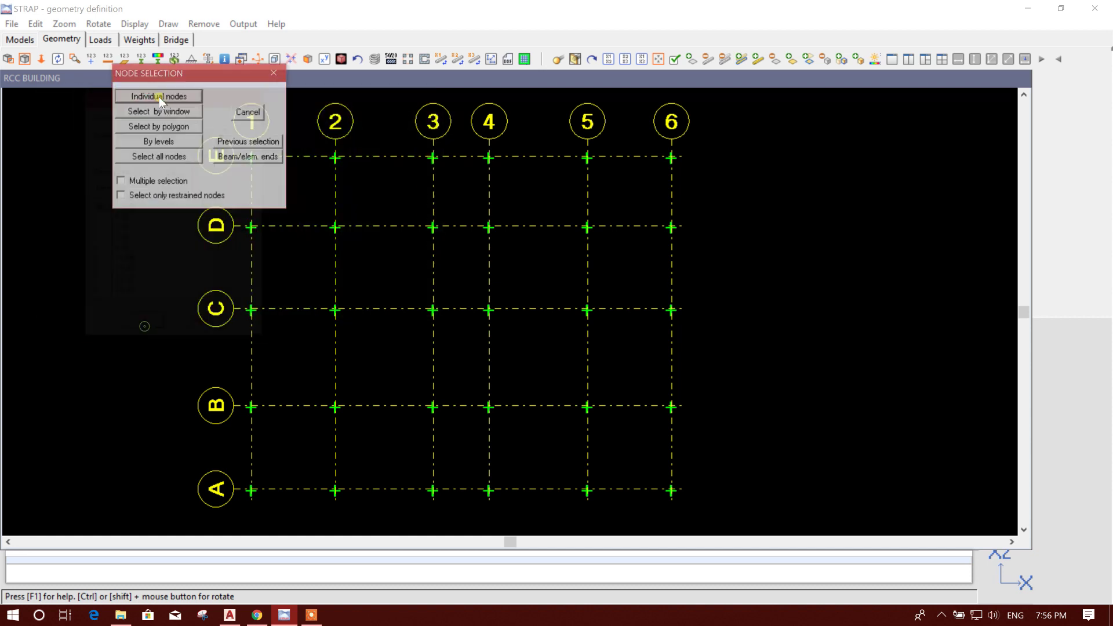
Create the columns at the four individual corner nodes E1, E6, A1 and A6 of the grid
click(176, 98)
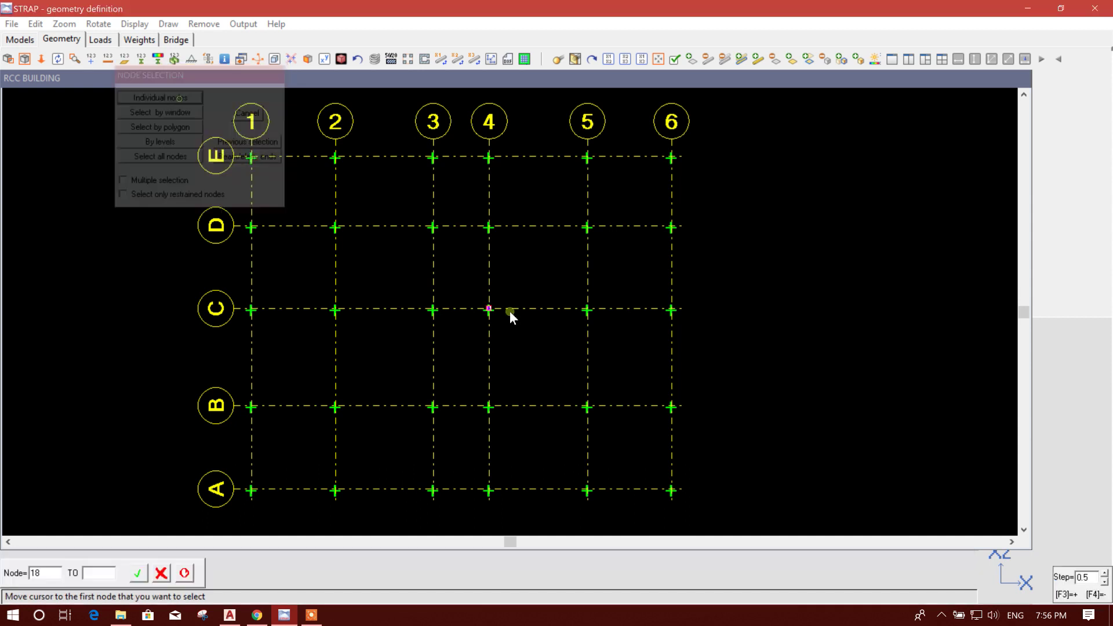
click(255, 166)
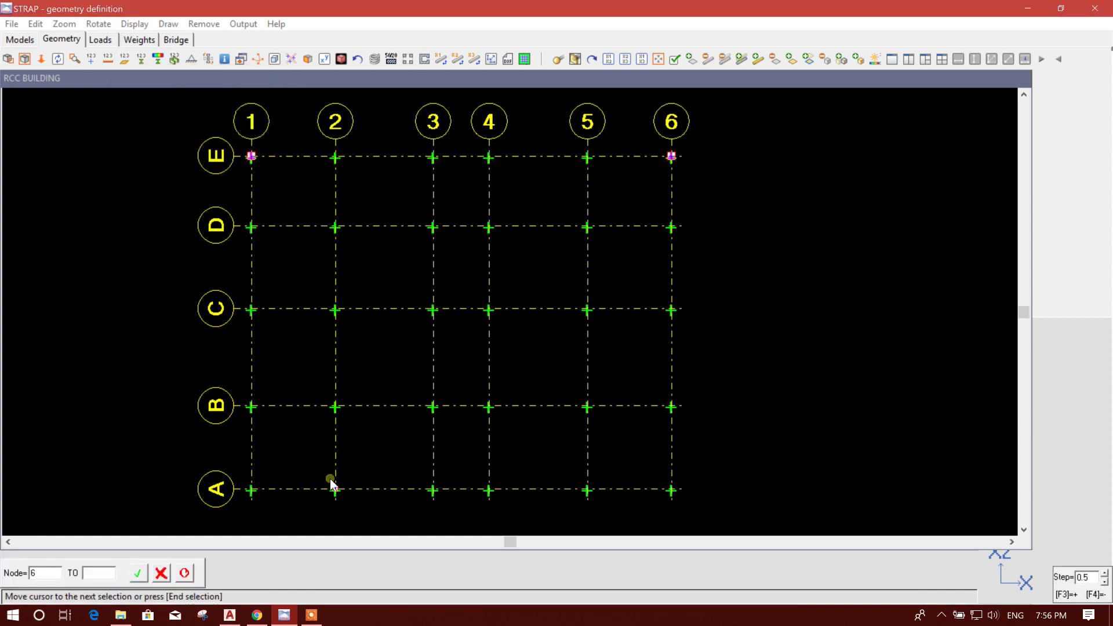
click(251, 489)
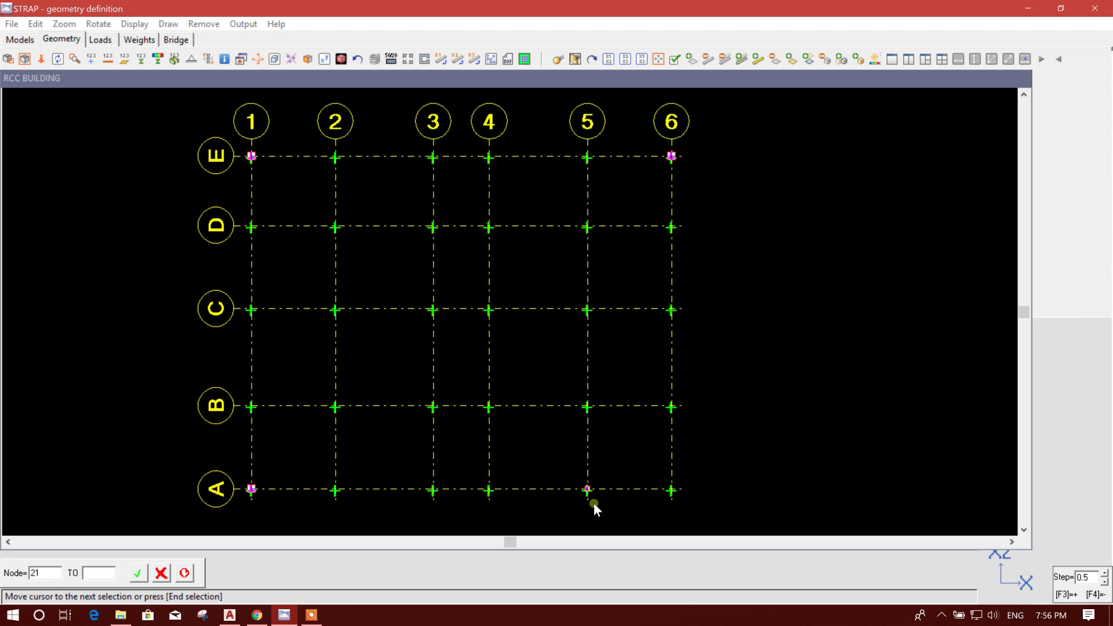
click(671, 490)
click(674, 245)
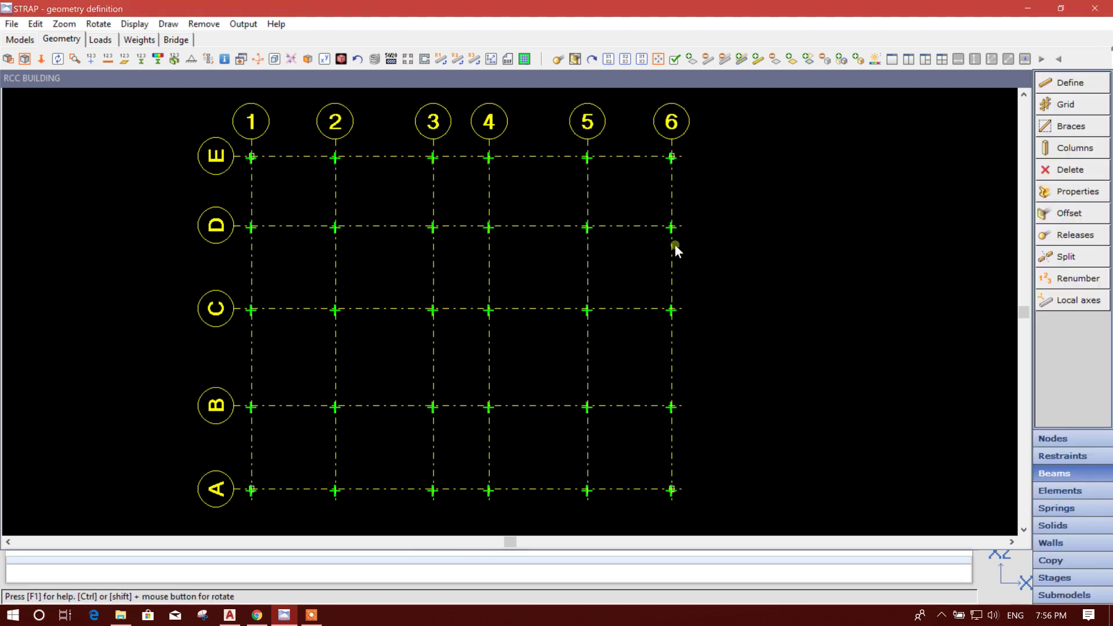
Show the model in isometric view and examine the four corner columns
click(275, 59)
middle_drag(624, 318, 604, 380)
scroll(604, 380, down, 5)
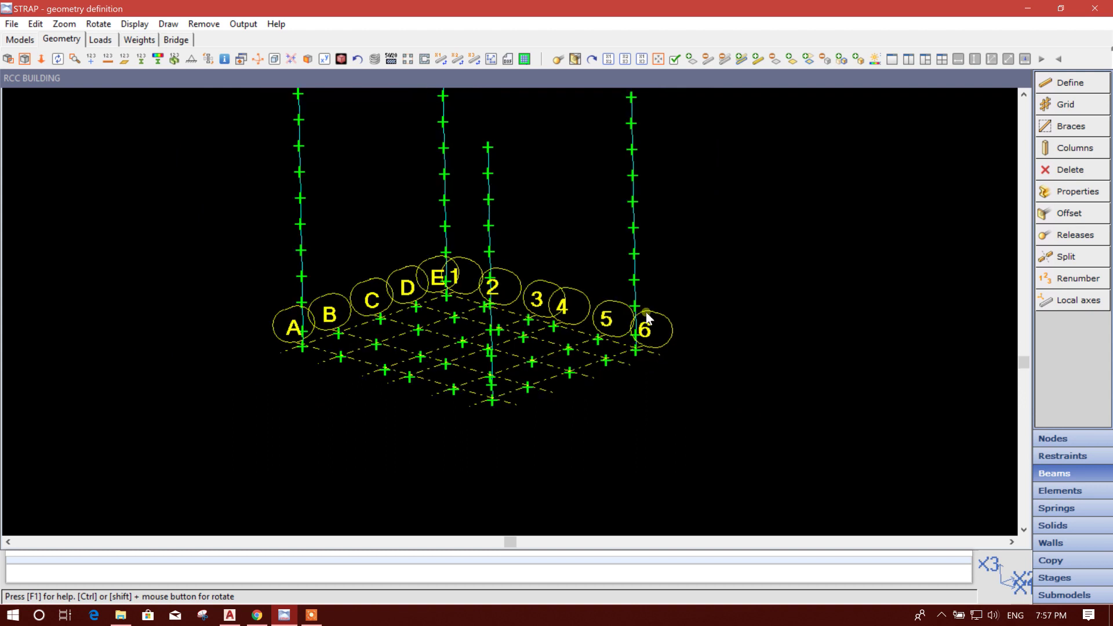
middle_drag(677, 252, 678, 339)
scroll(660, 276, up, 1)
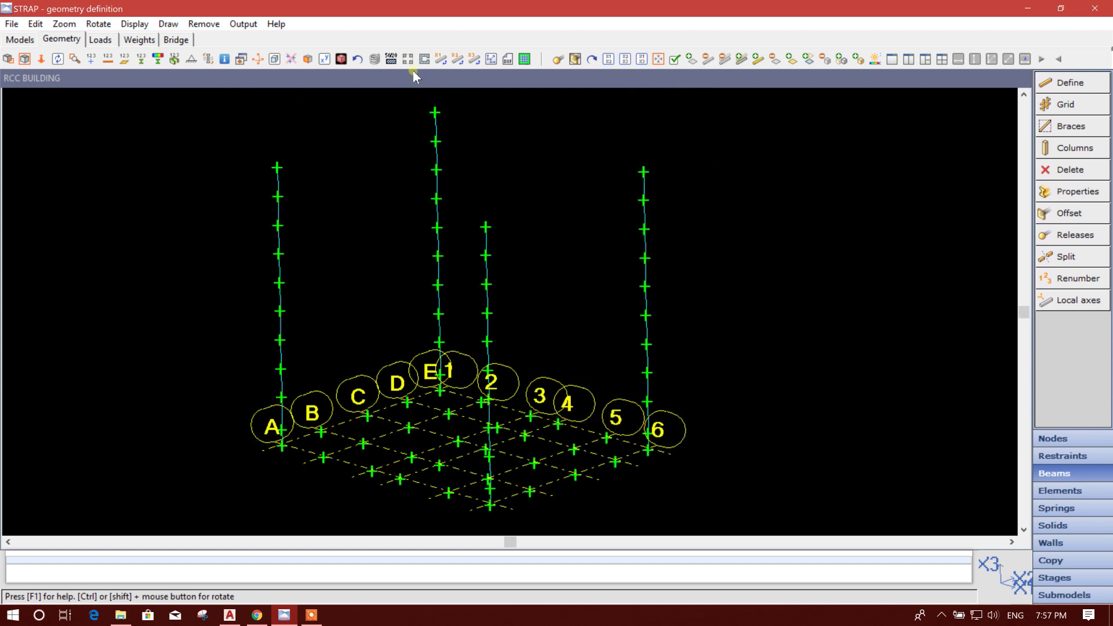
Render the model to examine the solid corner columns, and return to the wireframe display
click(340, 58)
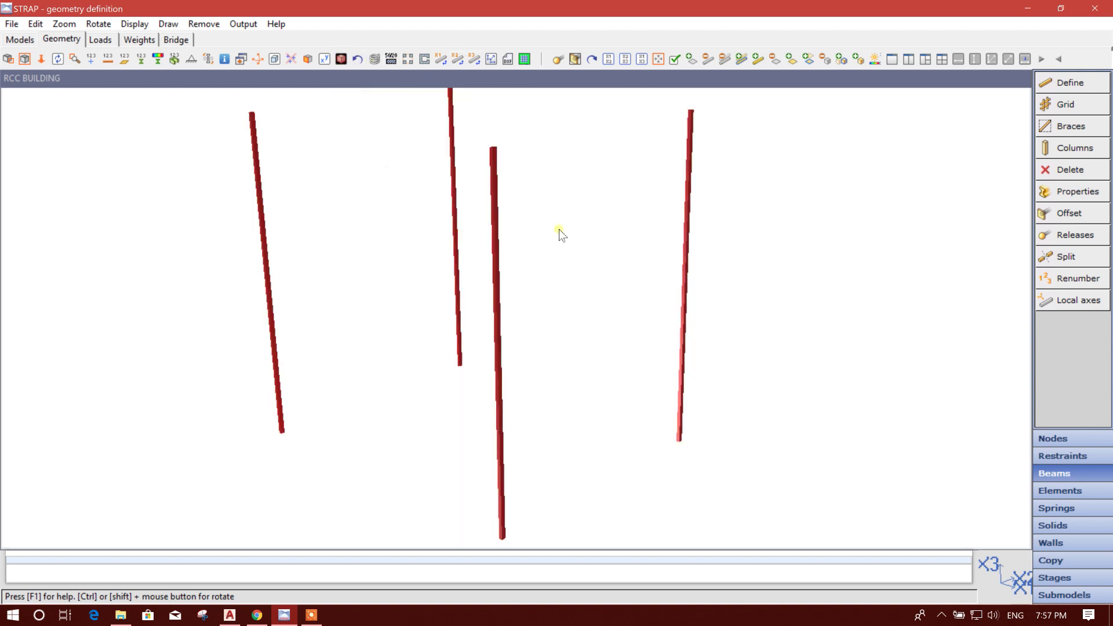
middle_drag(454, 146, 446, 225)
scroll(437, 139, up, 9)
ctrl+drag(474, 229, 577, 138)
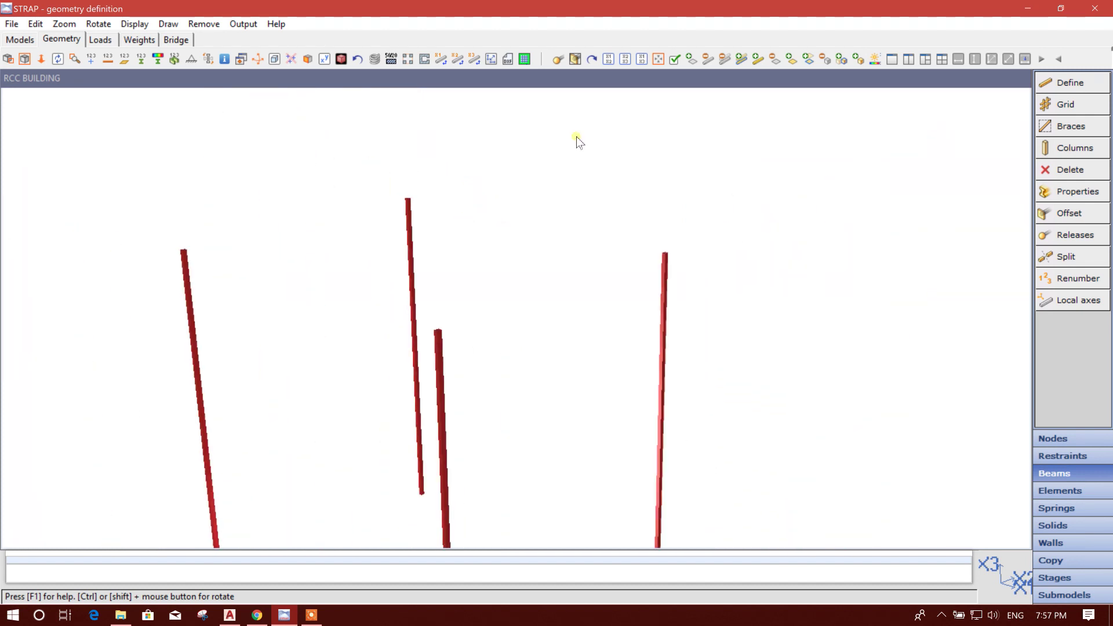
click(345, 65)
scroll(431, 174, down, 6)
middle_drag(451, 377, 450, 329)
scroll(506, 242, up, 2)
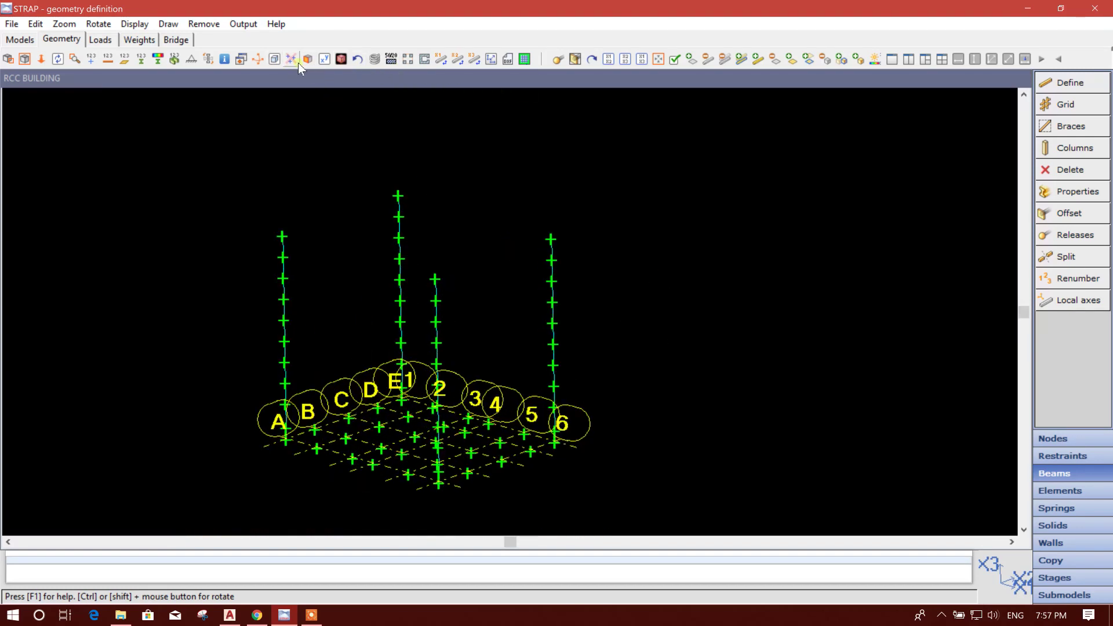
middle_drag(288, 146, 275, 143)
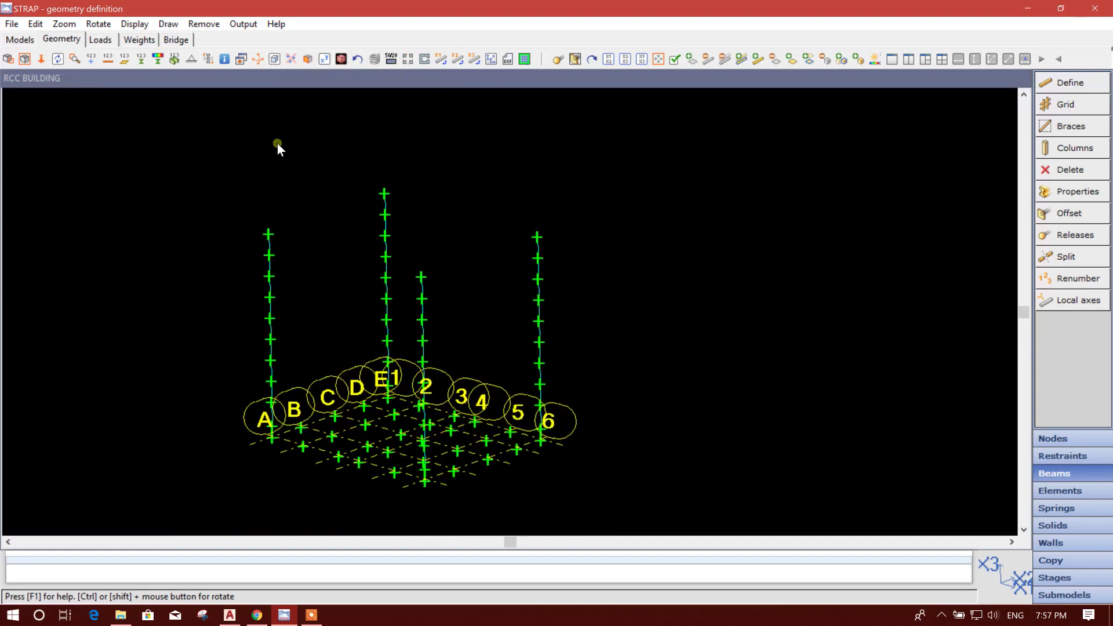
Display the section names along the columns and inspect the labels at each level
click(388, 61)
scroll(579, 393, up, 6)
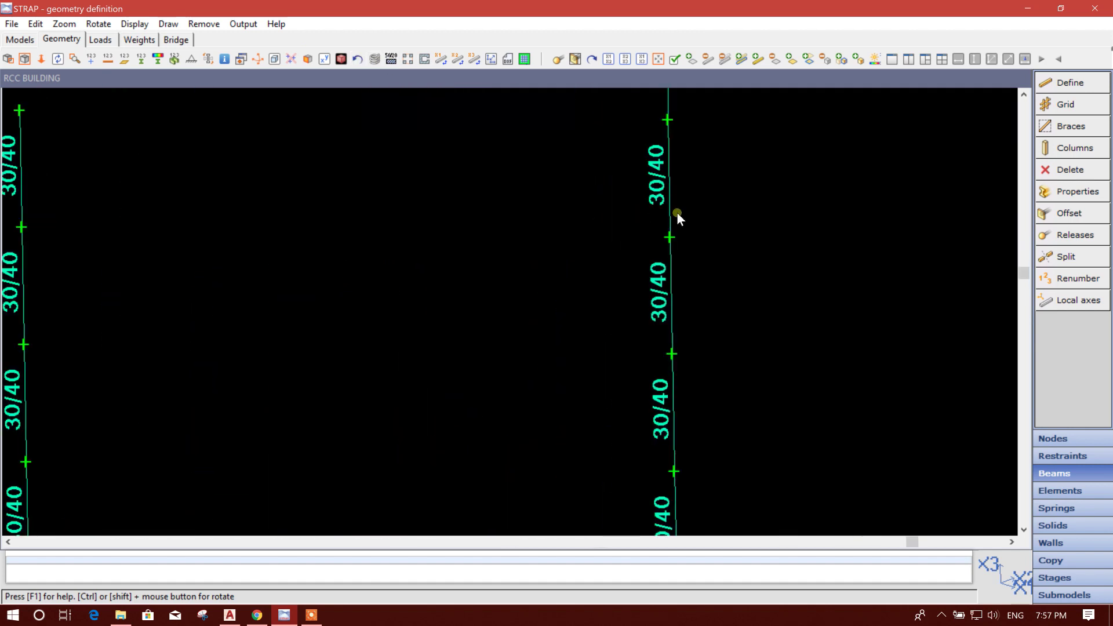
scroll(677, 213, down, 6)
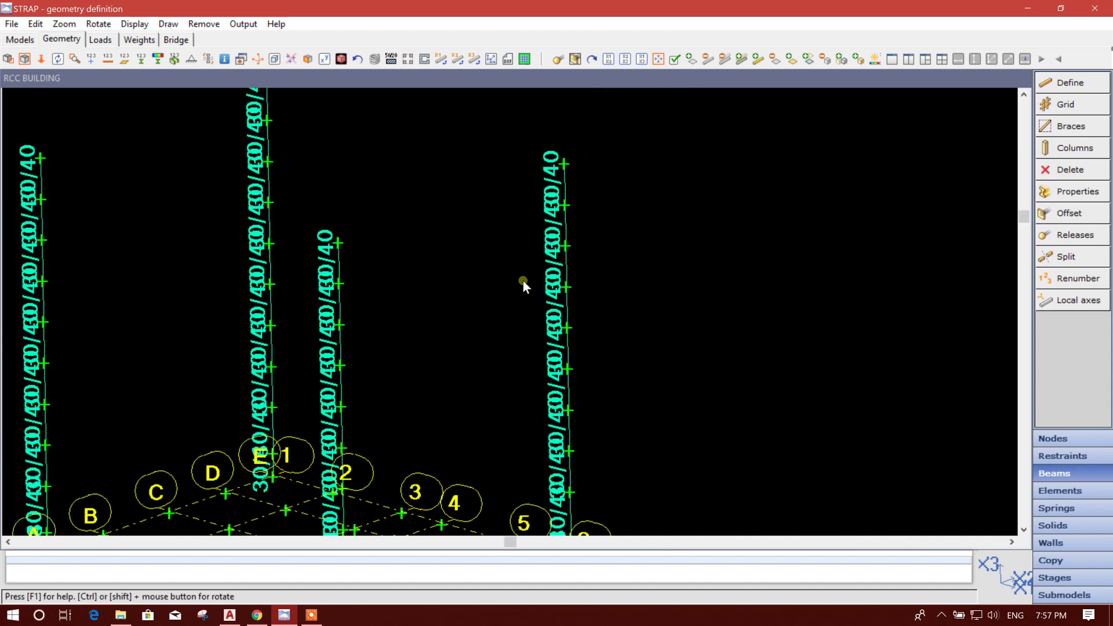
middle_drag(654, 346, 661, 345)
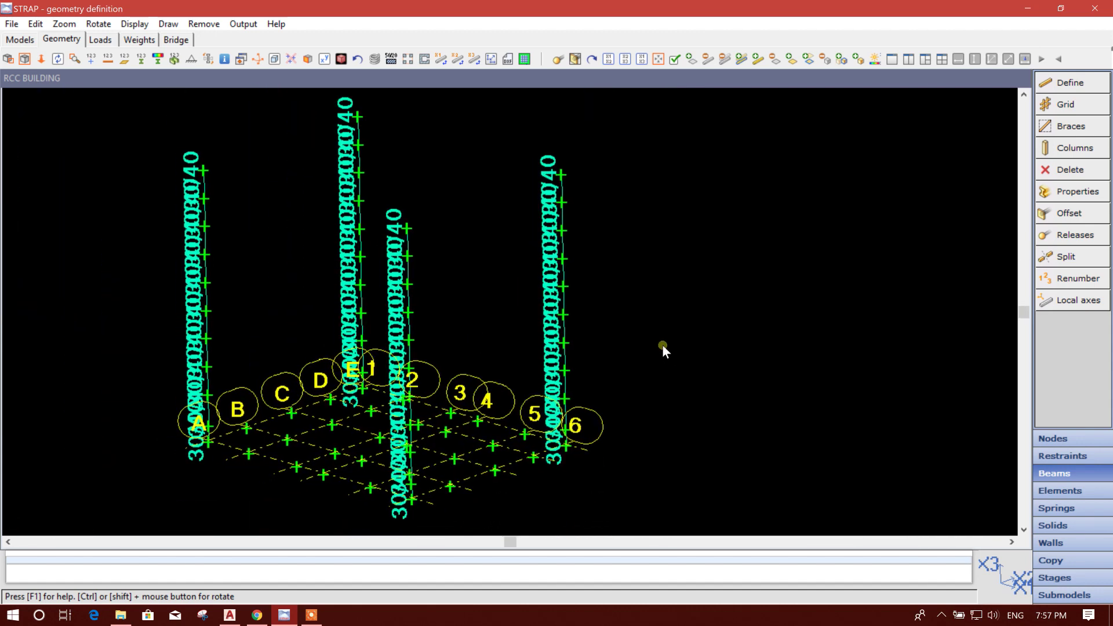
middle_drag(449, 183, 443, 168)
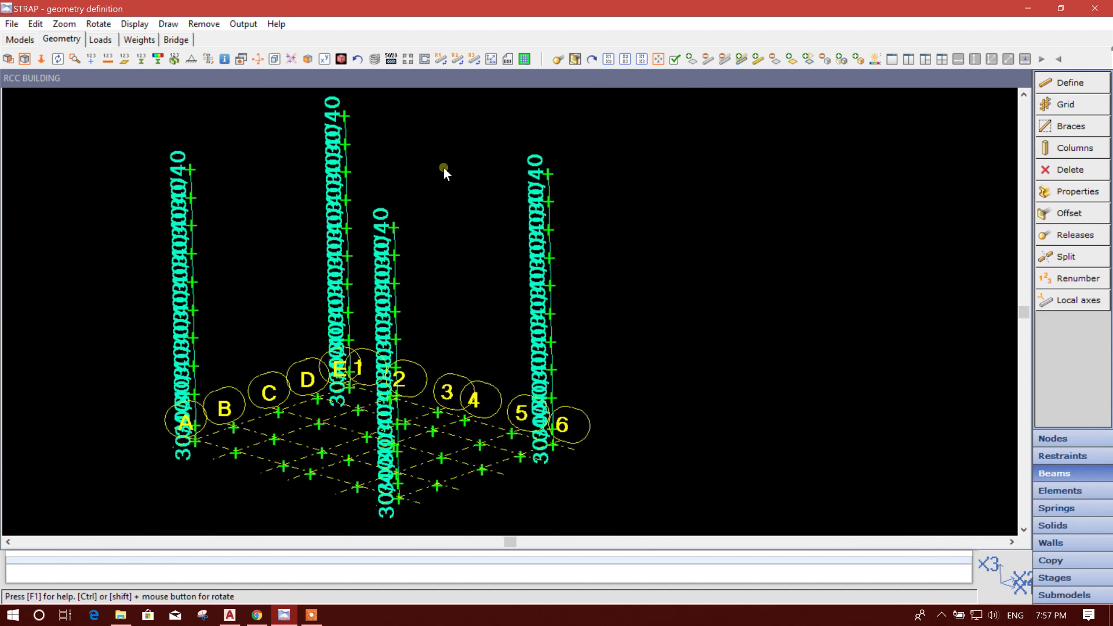
scroll(324, 136, up, 2)
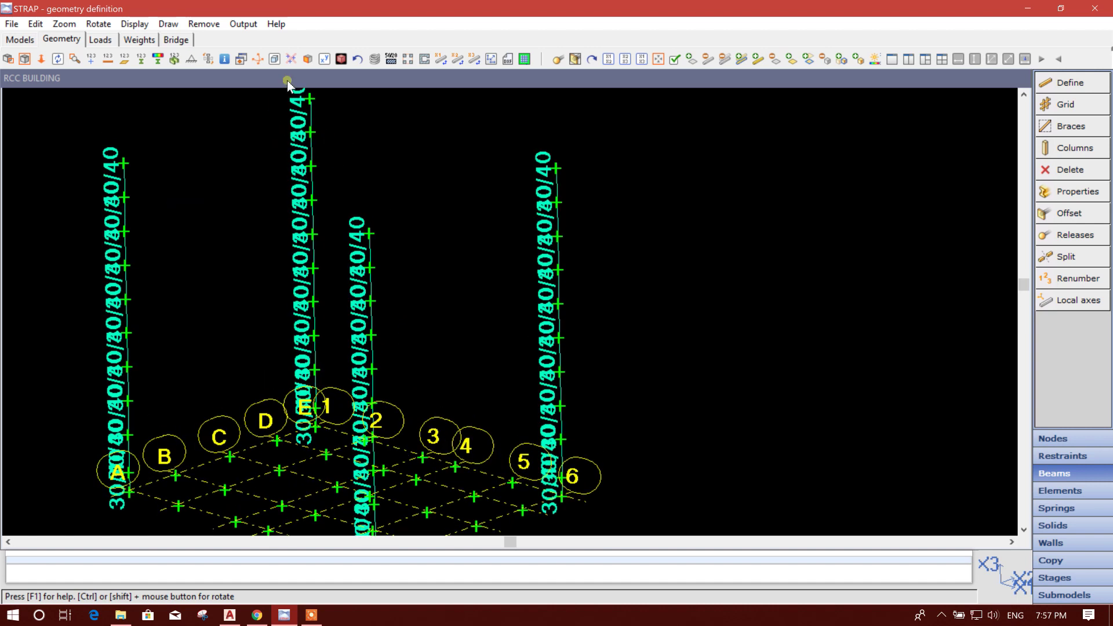
scroll(435, 179, down, 2)
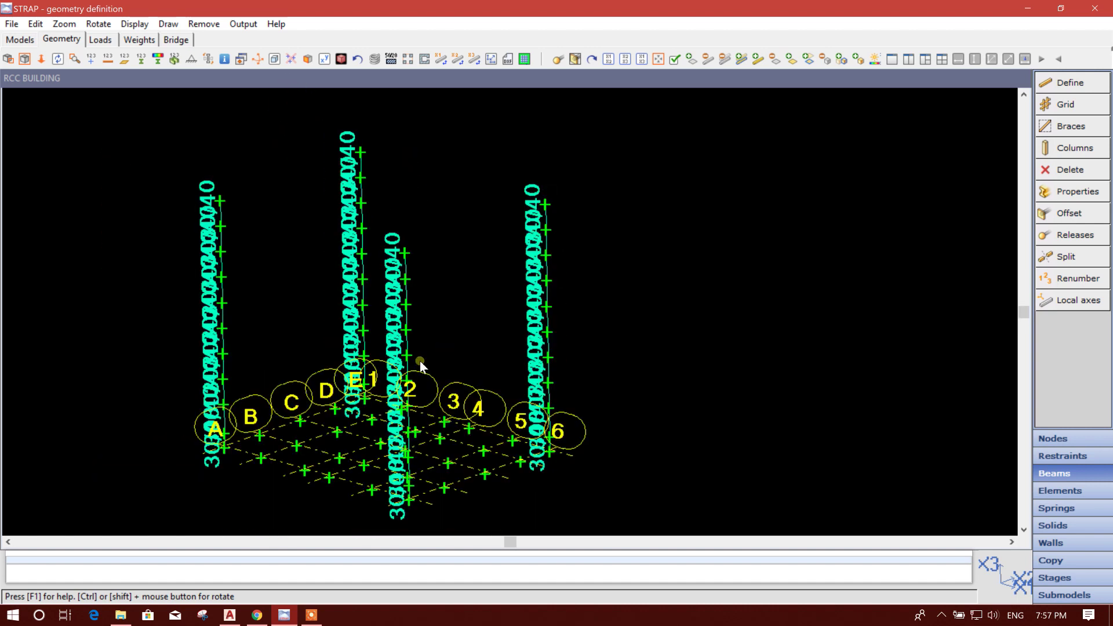
Switch to the AutoCAD plan and examine the columns along grid line 1, down to the one at axis B
click(230, 613)
scroll(371, 353, down, 5)
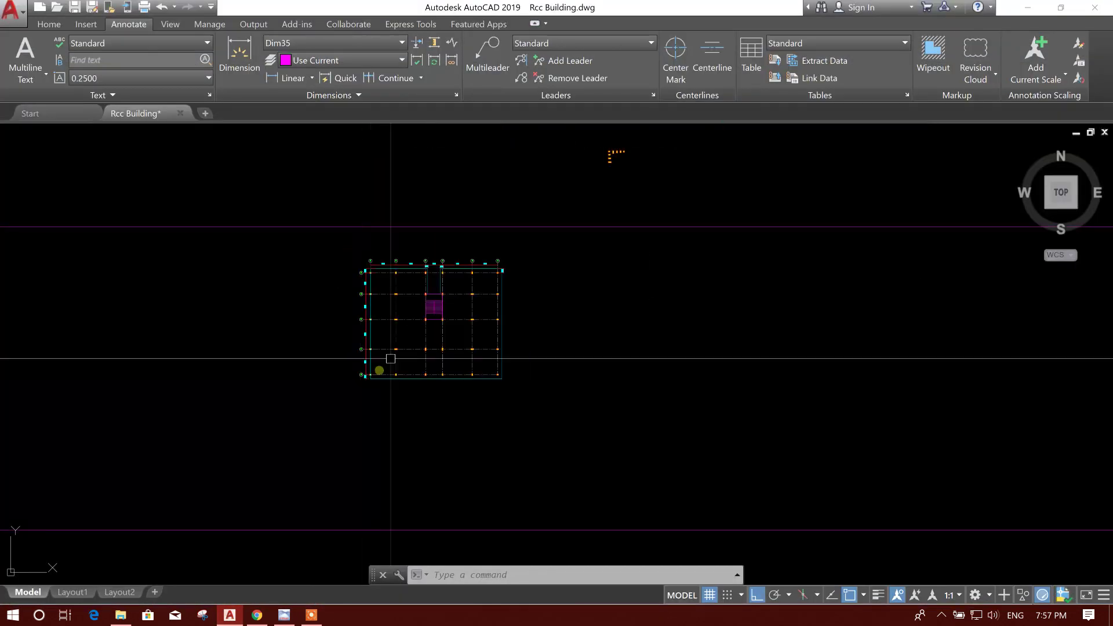
scroll(376, 348, up, 5)
scroll(326, 412, down, 2)
middle_drag(282, 426, 390, 293)
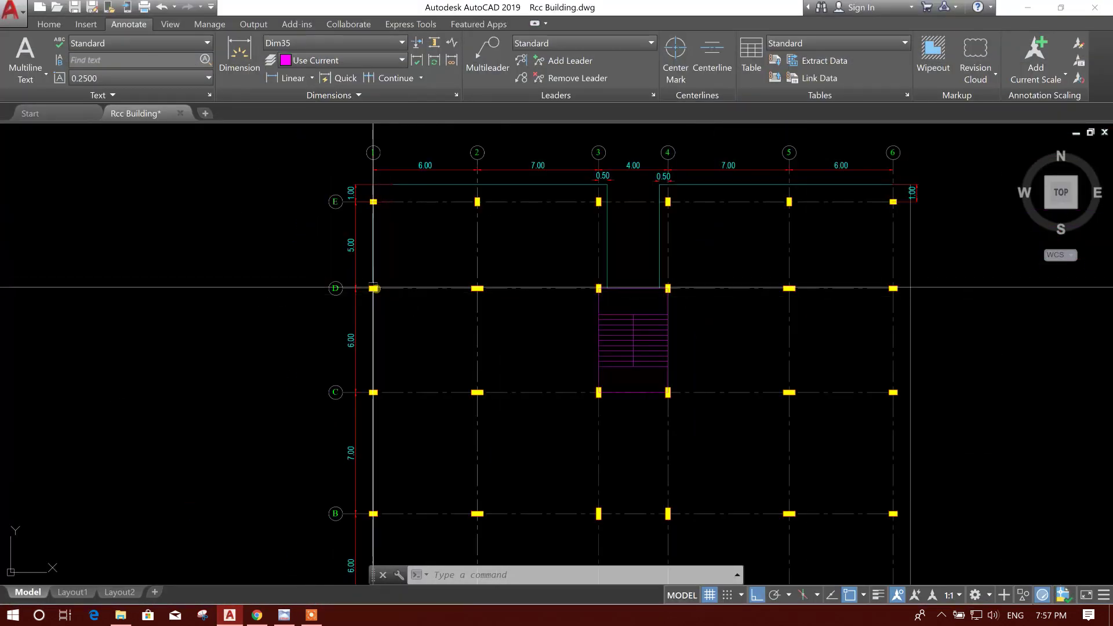
middle_drag(376, 450, 385, 340)
scroll(382, 421, up, 4)
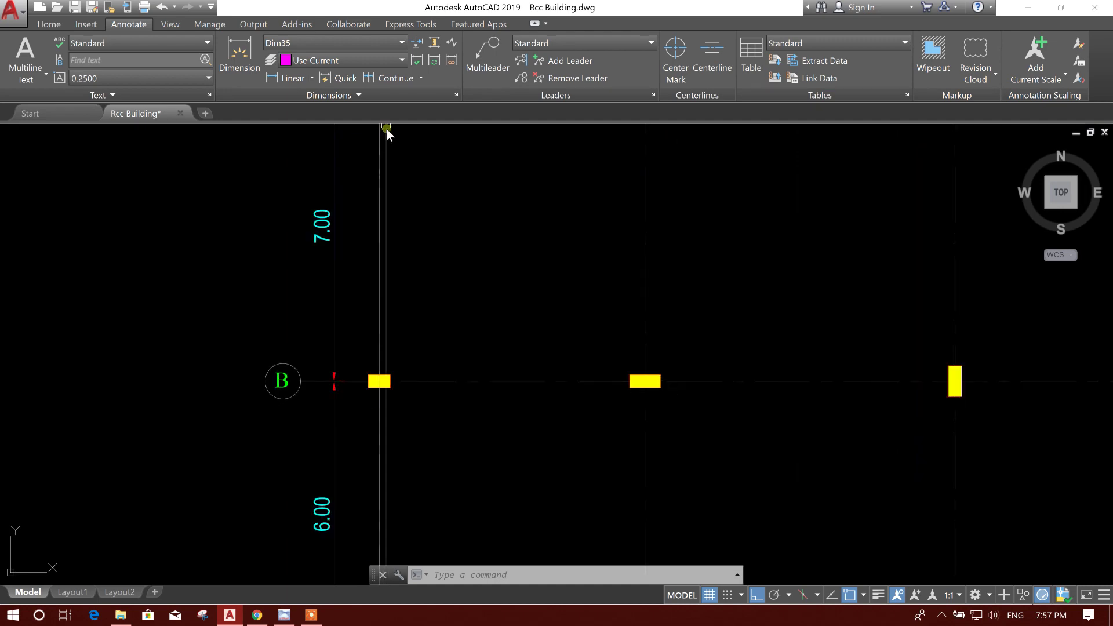
Measure the column at grid intersection B1 with a linear dimension without placing it
click(287, 78)
scroll(384, 377, up, 3)
key(Return)
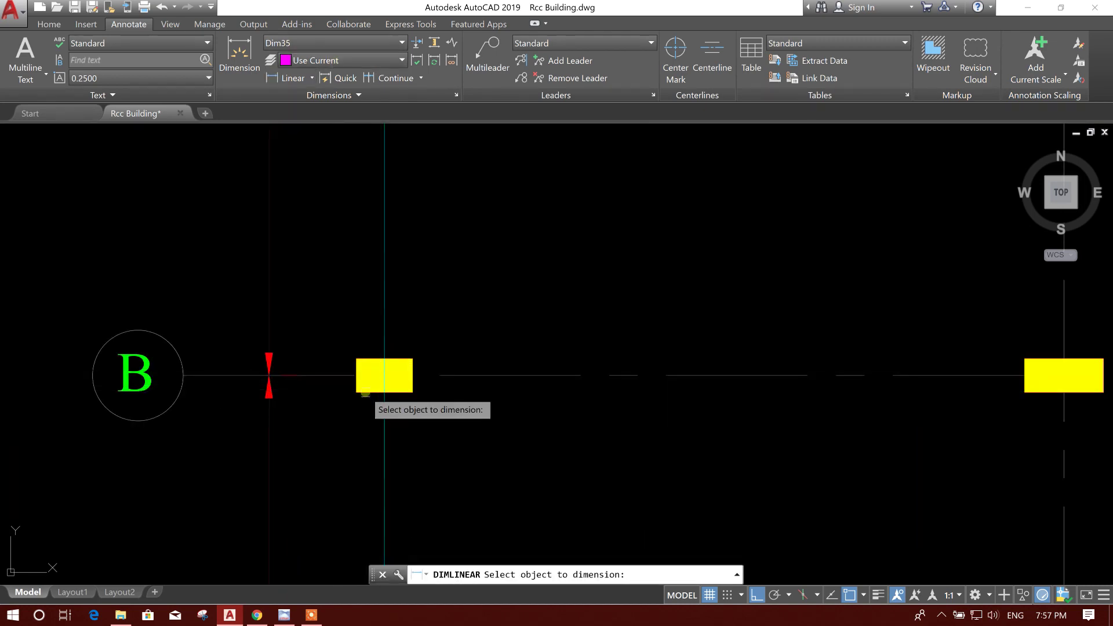
click(372, 393)
key(Escape)
scroll(360, 401, down, 6)
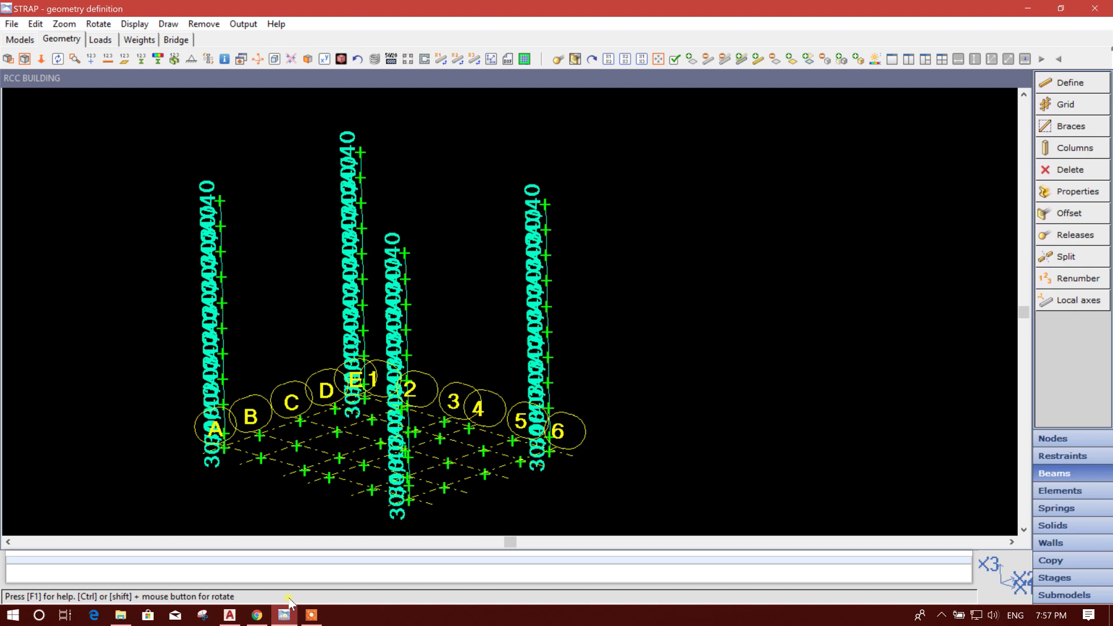
Switch to STRAP and define beam property 2 as a rectangular concrete section with B=30 and H=50 cm
click(283, 615)
click(1075, 191)
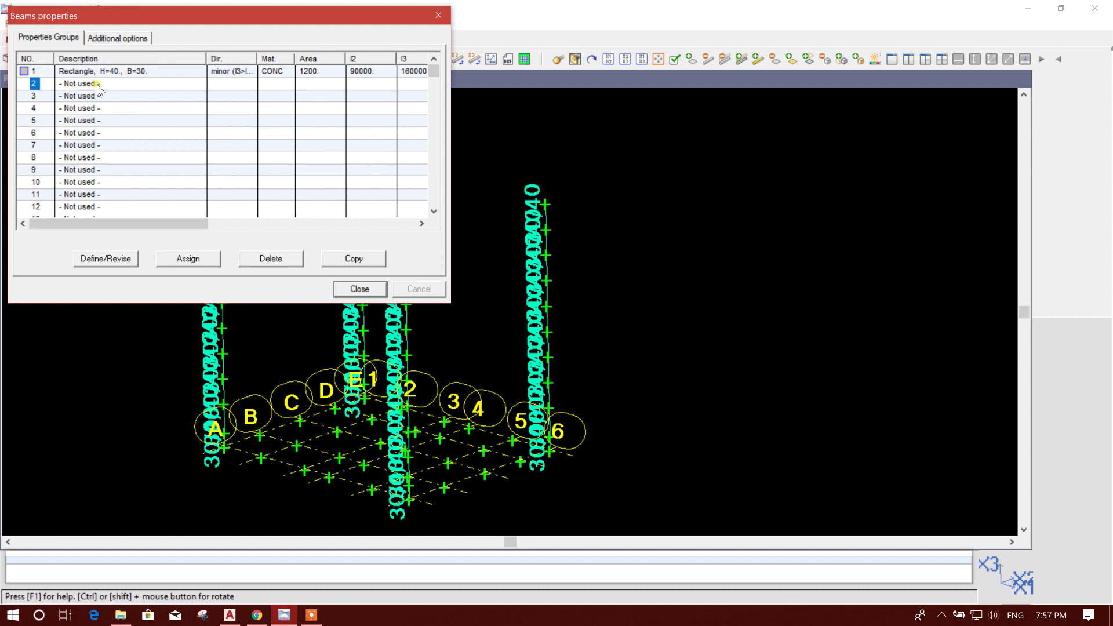
click(125, 256)
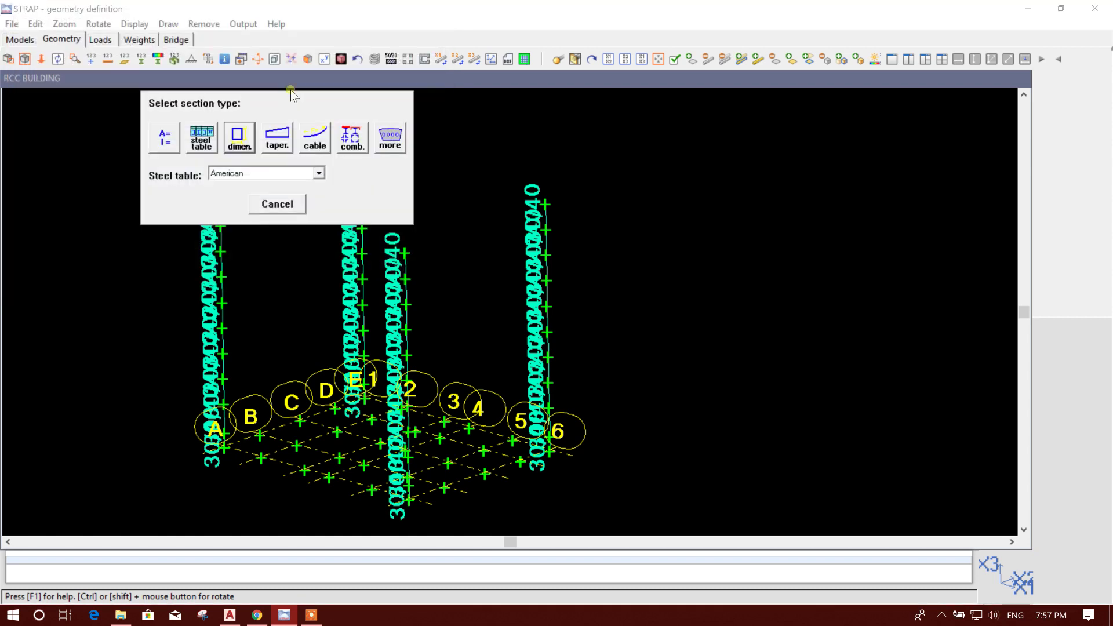
click(239, 138)
click(178, 97)
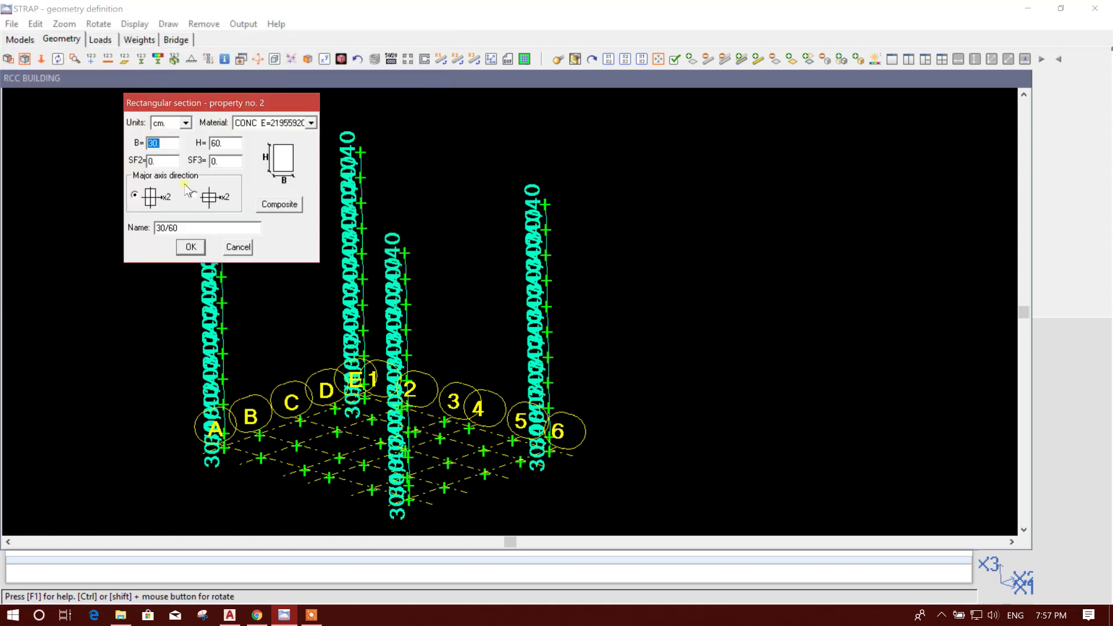
click(225, 142)
text(50)
drag(166, 162, 149, 163)
click(190, 246)
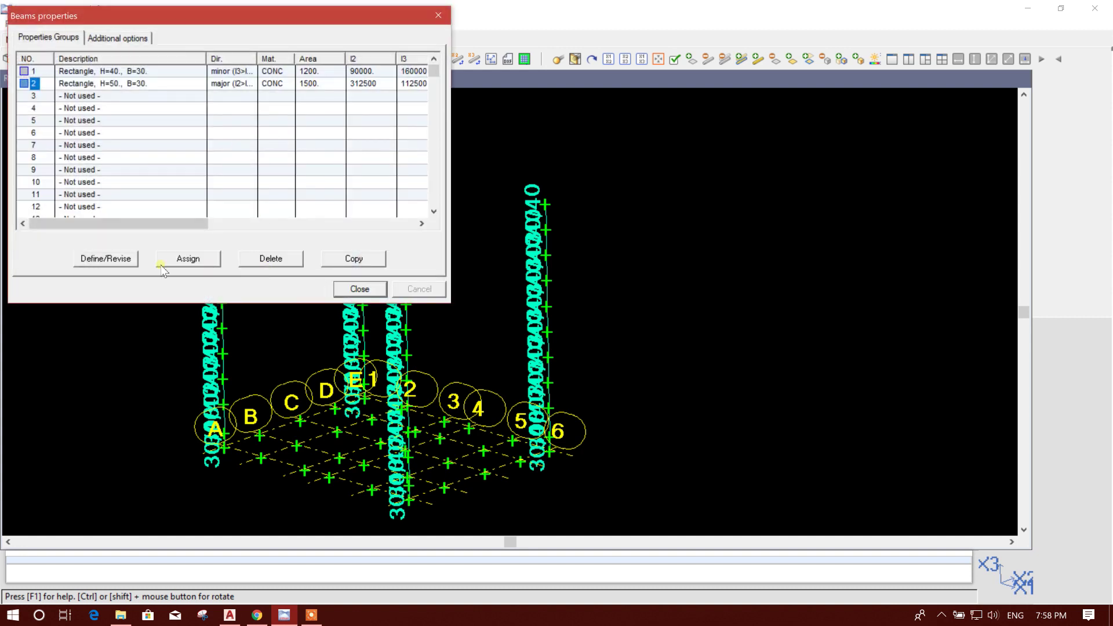
click(355, 290)
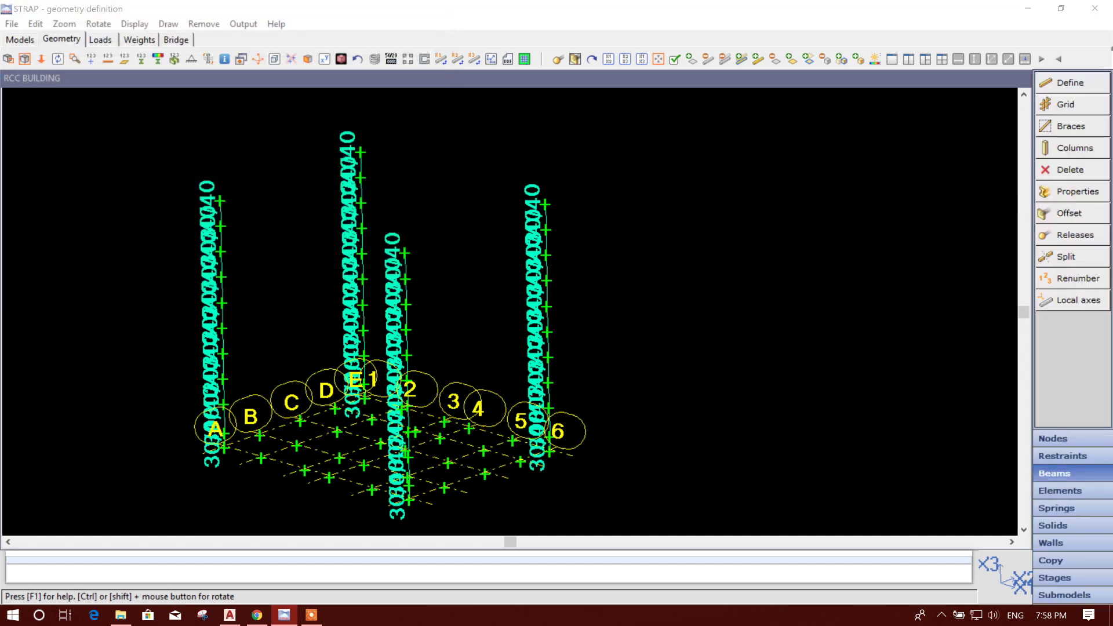
middle_drag(675, 257, 685, 257)
scroll(310, 444, up, 1)
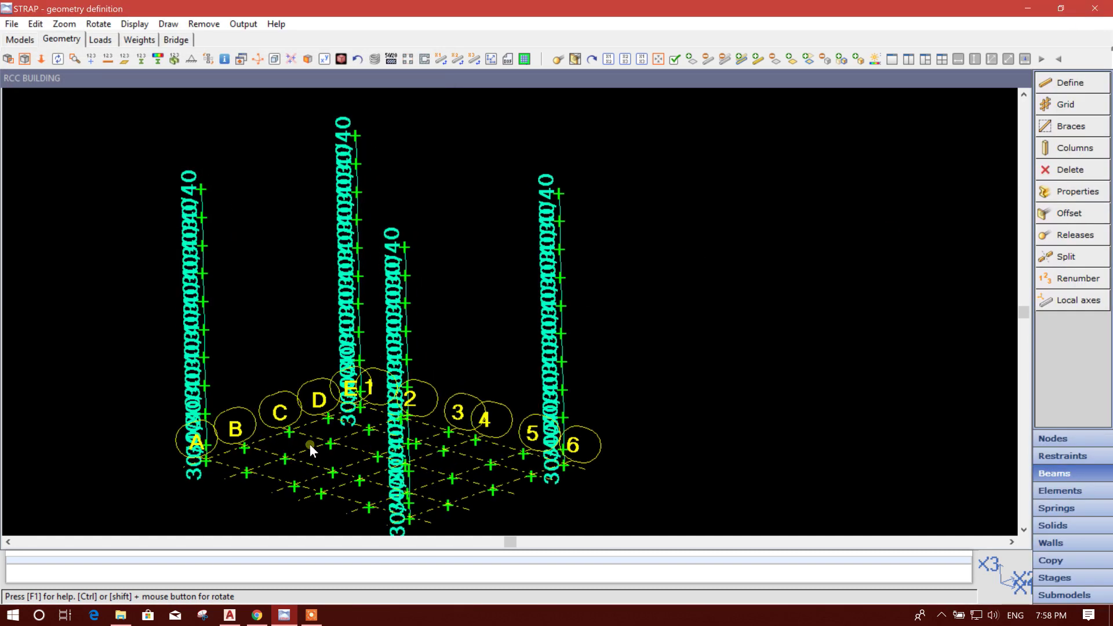
Place columns with property 2 from level 0.00 to 31.00 at grid intersections B1, C1 and D1
scroll(322, 437, up, 1)
scroll(321, 419, up, 2)
scroll(259, 456, down, 1)
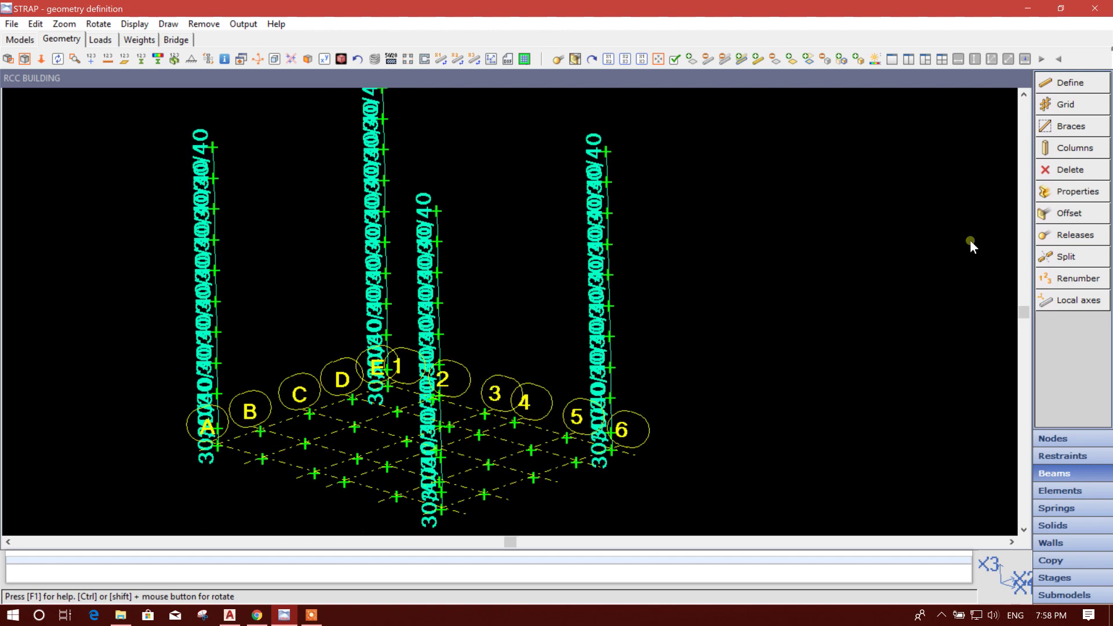
click(1070, 150)
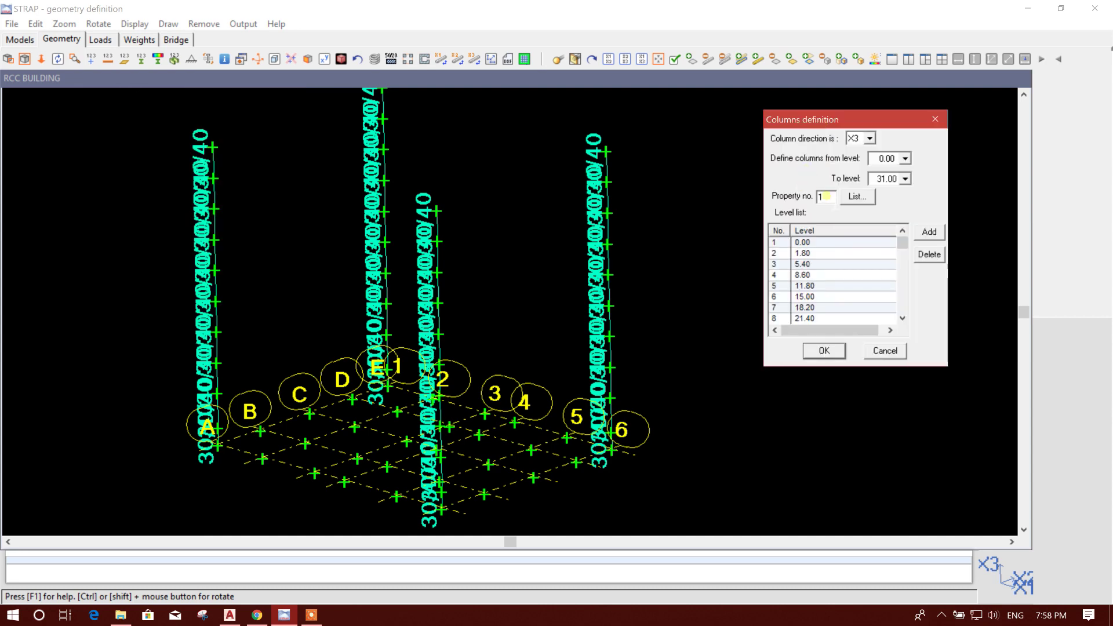
click(857, 197)
click(106, 153)
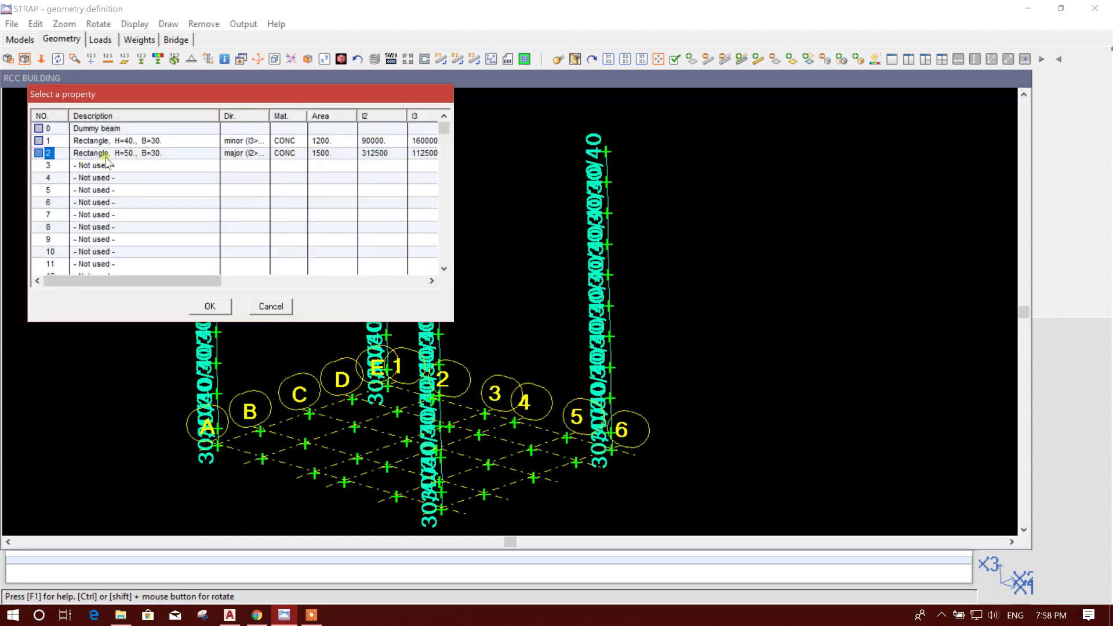
click(210, 306)
drag(153, 95, 751, 146)
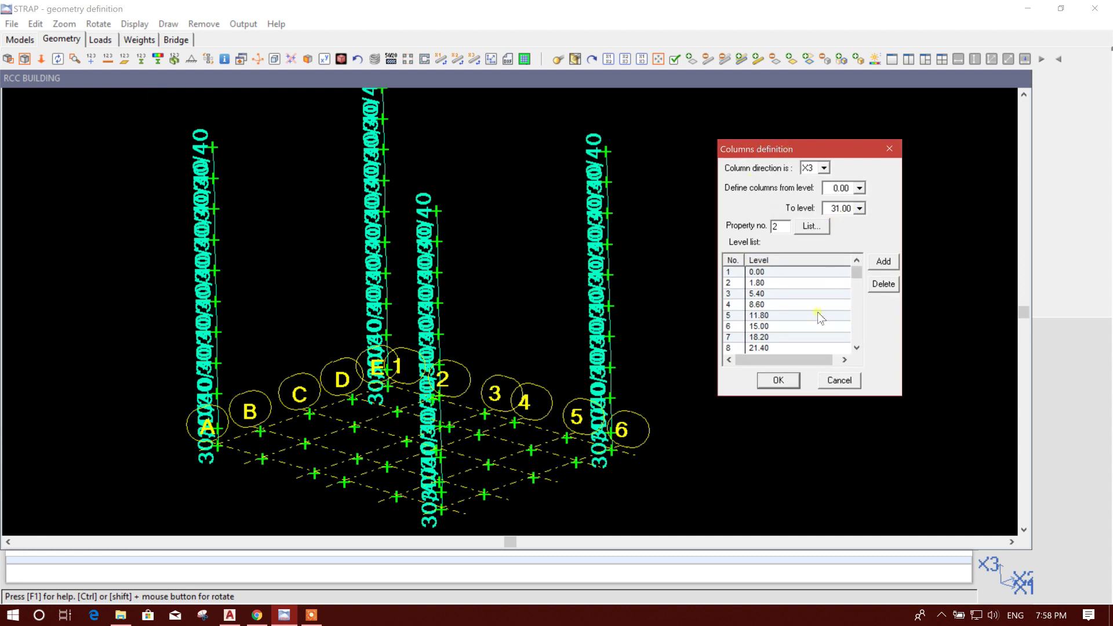
click(779, 381)
click(157, 96)
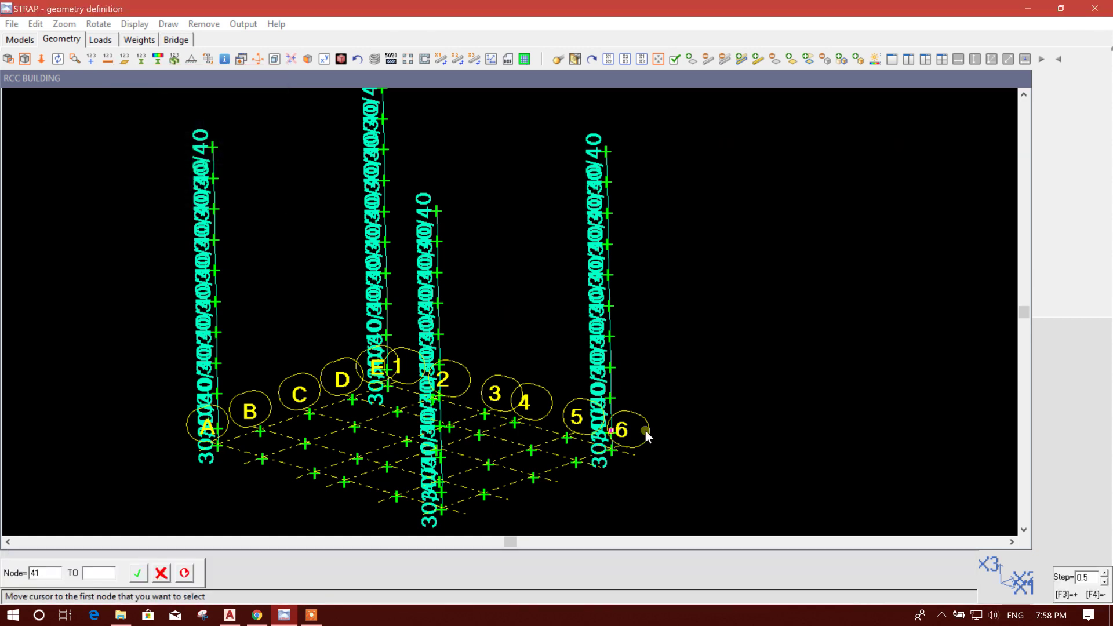
click(270, 436)
click(300, 409)
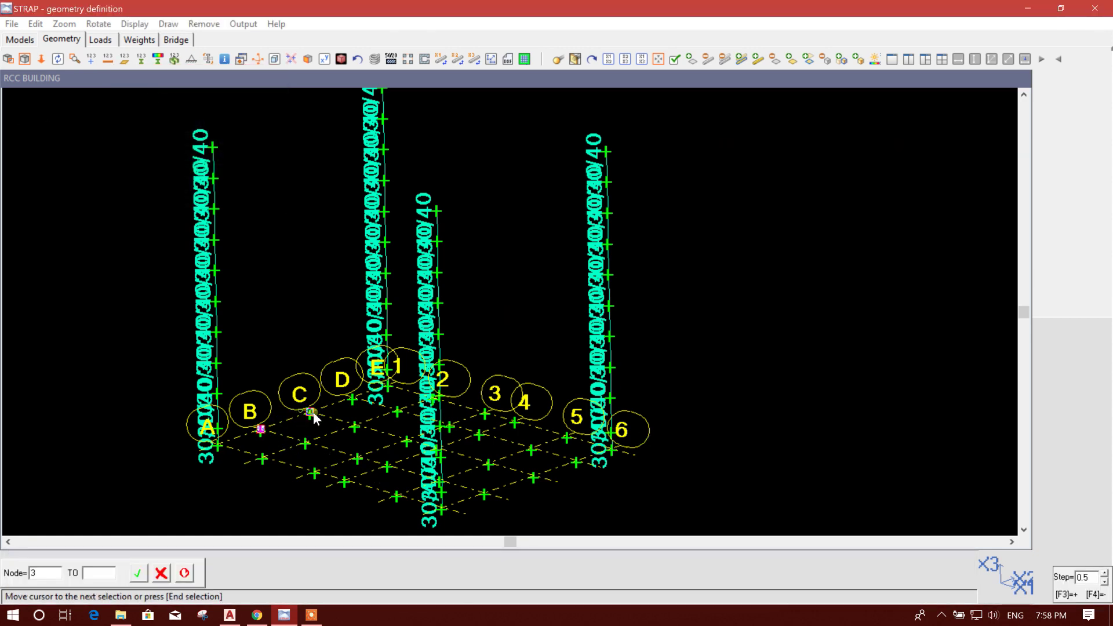
double_click(353, 397)
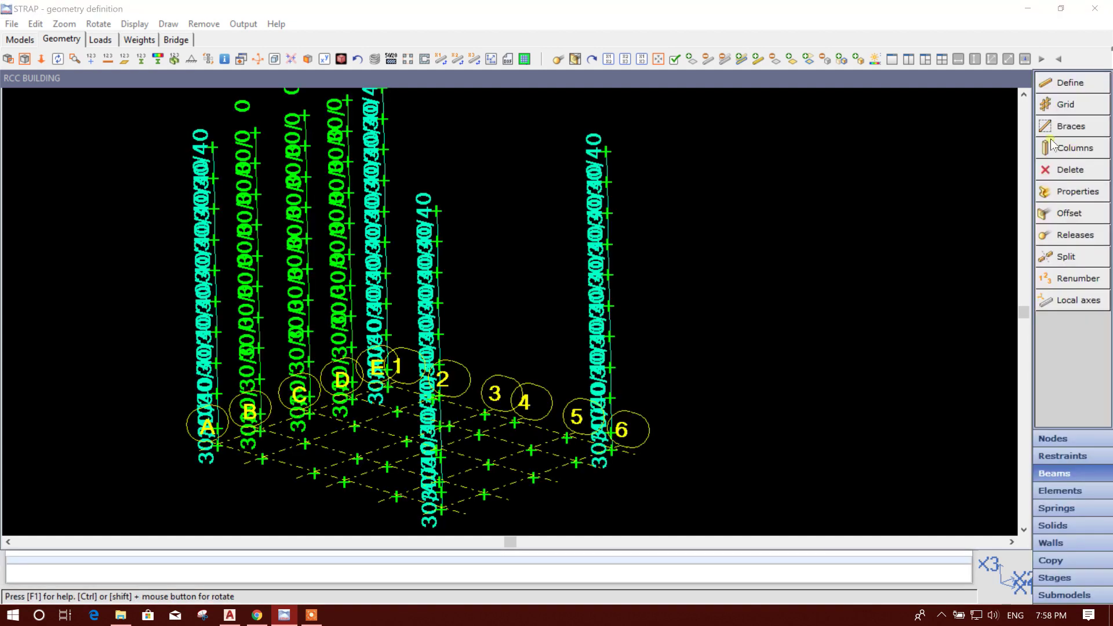
Render the columns as solids and inspect the section names shown along them
middle_drag(488, 198, 490, 215)
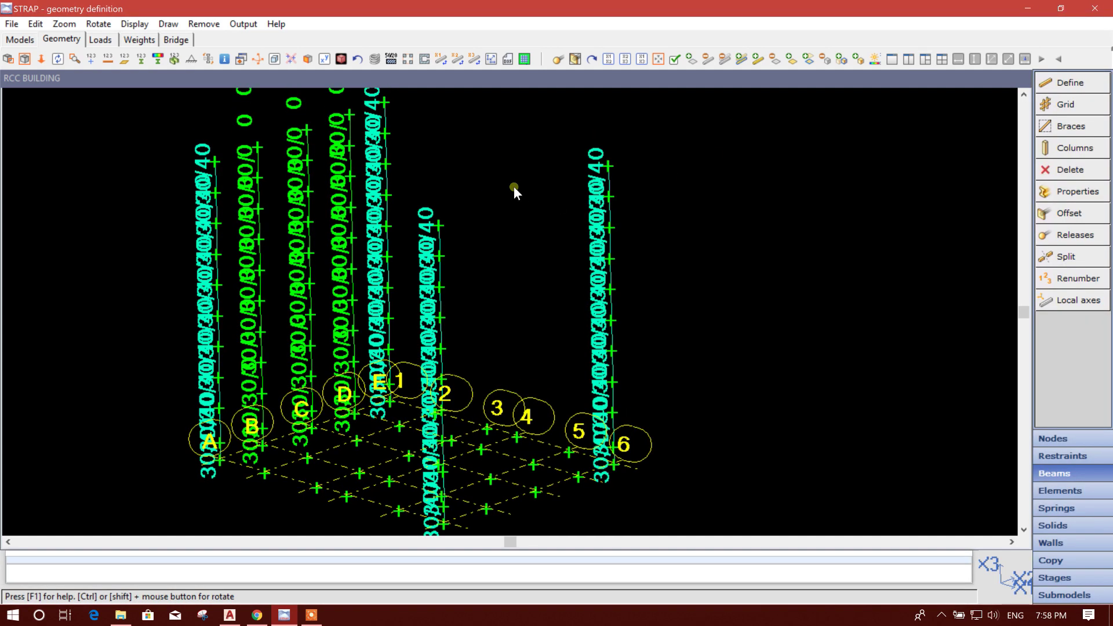
scroll(513, 186, down, 1)
scroll(514, 186, down, 1)
scroll(498, 189, up, 1)
scroll(499, 186, down, 2)
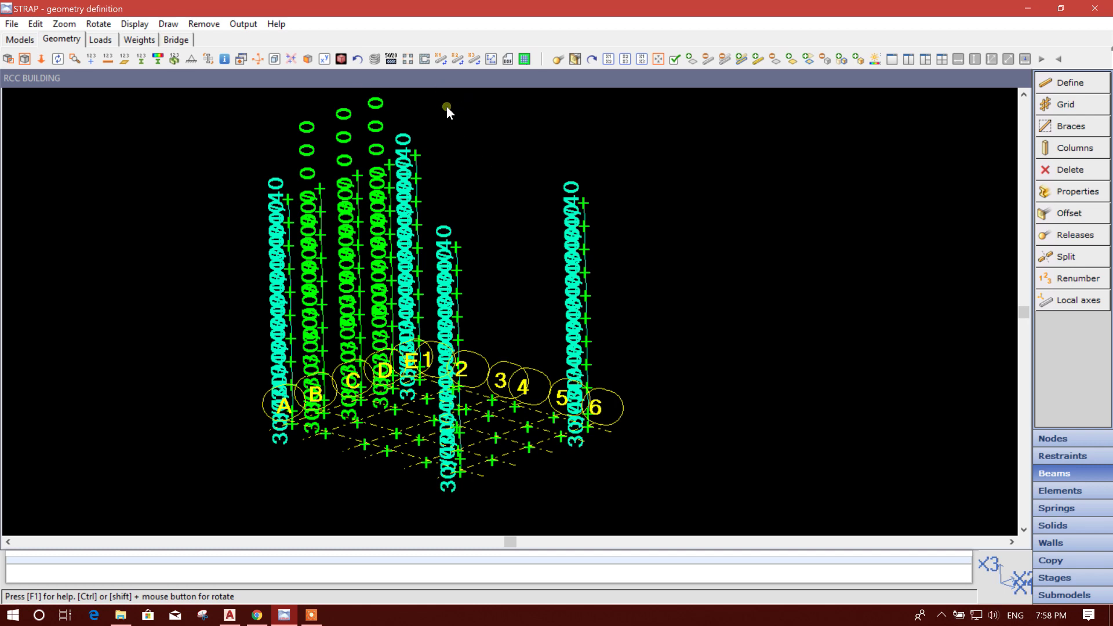
click(343, 59)
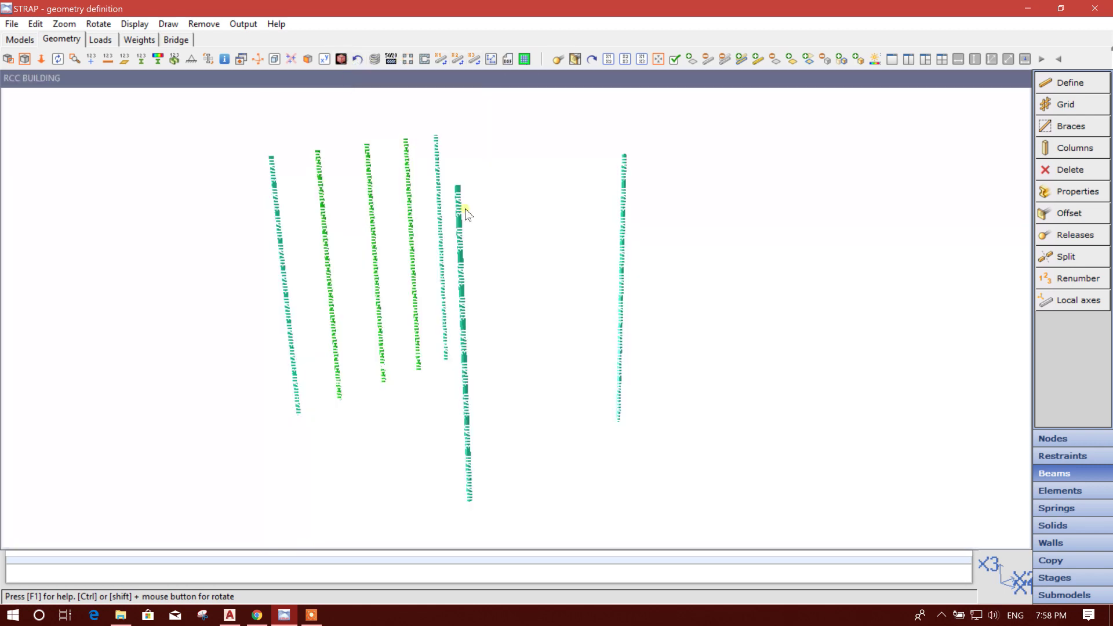
scroll(476, 252, up, 5)
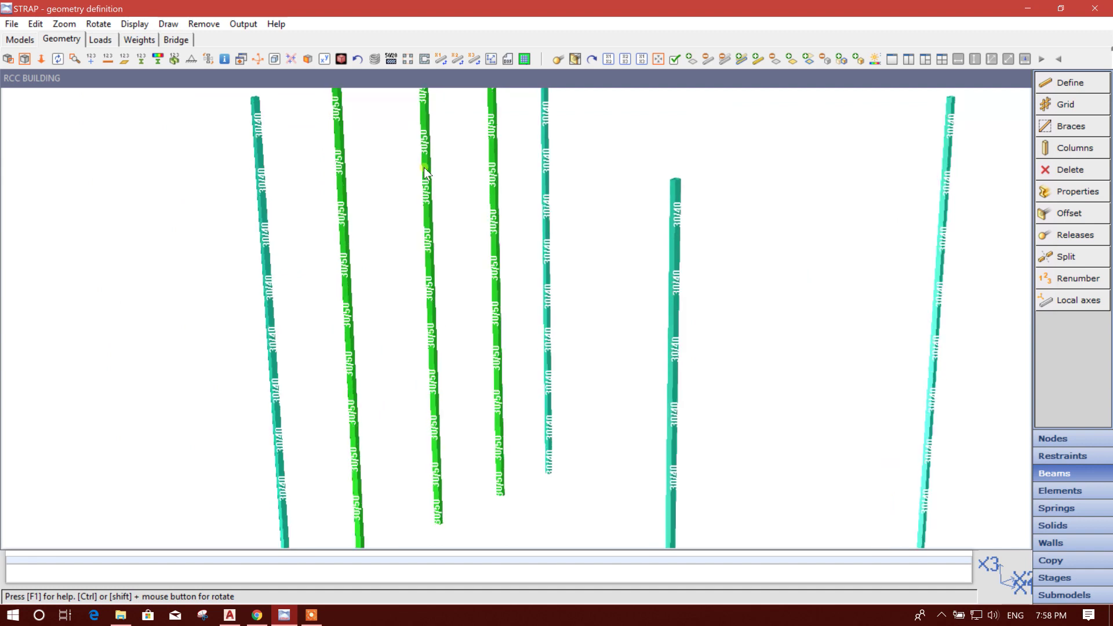
middle_drag(425, 166, 428, 214)
Hide the section names on the rendered columns and examine the columns' orientation from different angles
click(393, 60)
scroll(457, 221, down, 1)
scroll(458, 226, down, 1)
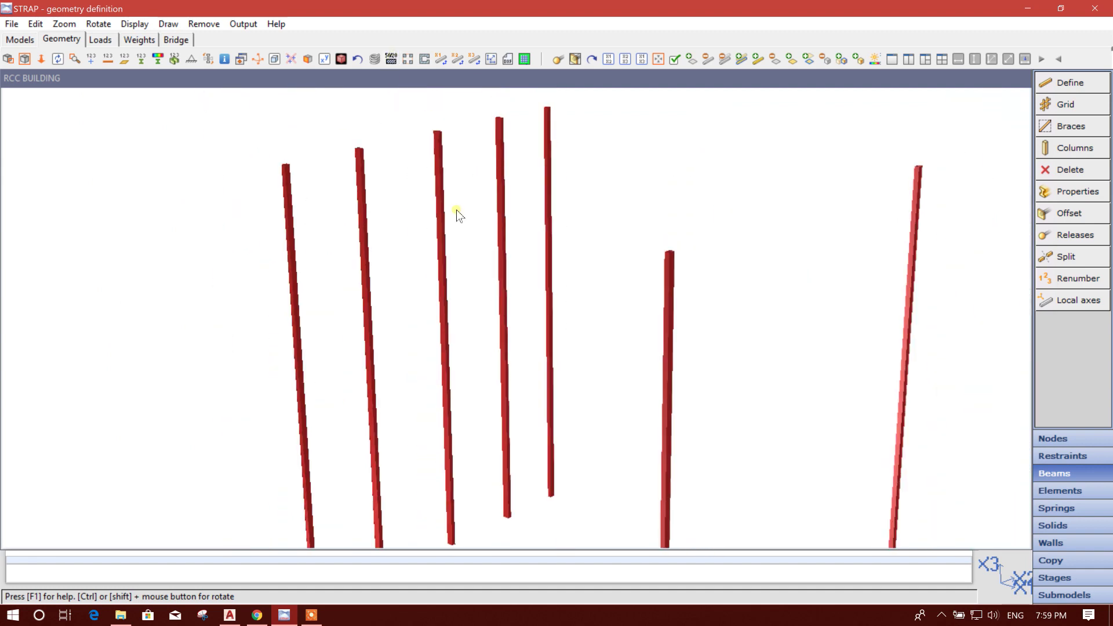
click(391, 59)
click(391, 59)
scroll(372, 149, up, 1)
scroll(355, 193, down, 3)
mouse_move(631, 203)
ctrl+mouse_down()
mouse_move(556, 152)
mouse_move(610, 241)
mouse_move(625, 214)
mouse_move(673, 241)
mouse_move(597, 189)
ctrl+mouse_up()
mouse_move(576, 251)
ctrl+mouse_down()
mouse_move(629, 240)
mouse_move(782, 315)
mouse_move(721, 360)
mouse_move(741, 431)
mouse_move(730, 412)
mouse_move(745, 412)
mouse_move(725, 378)
mouse_move(636, 375)
mouse_move(745, 407)
mouse_move(760, 391)
mouse_move(470, 301)
mouse_move(504, 316)
mouse_move(509, 351)
mouse_move(493, 324)
mouse_move(562, 347)
mouse_move(525, 311)
ctrl+mouse_up()
ctrl+drag(826, 417, 718, 341)
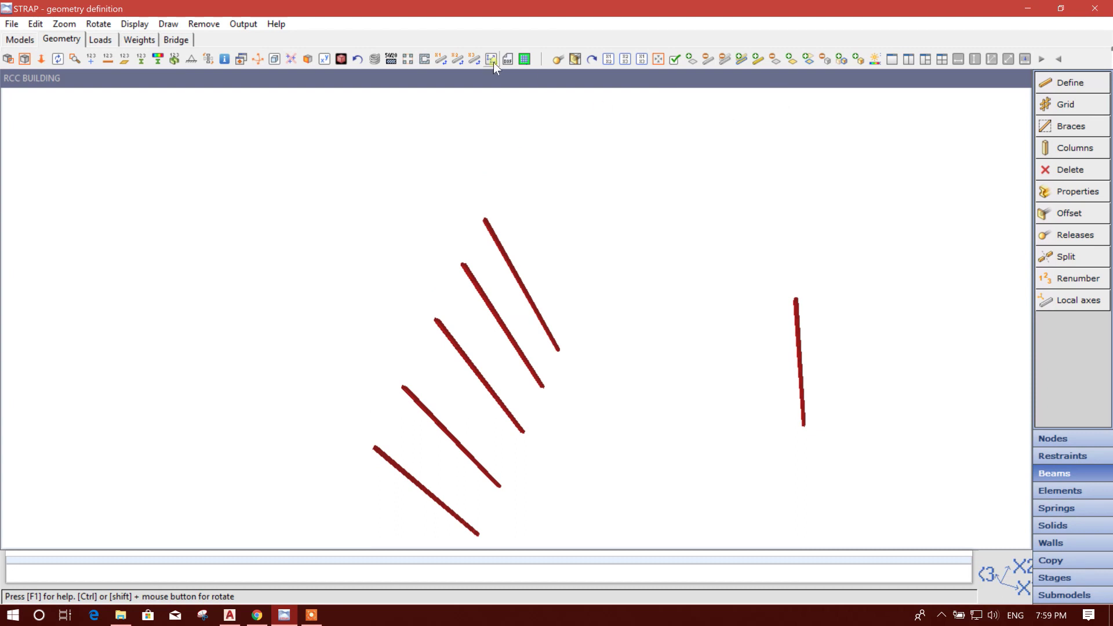
Return to the wireframe display and restore the isometric view of the model
click(354, 59)
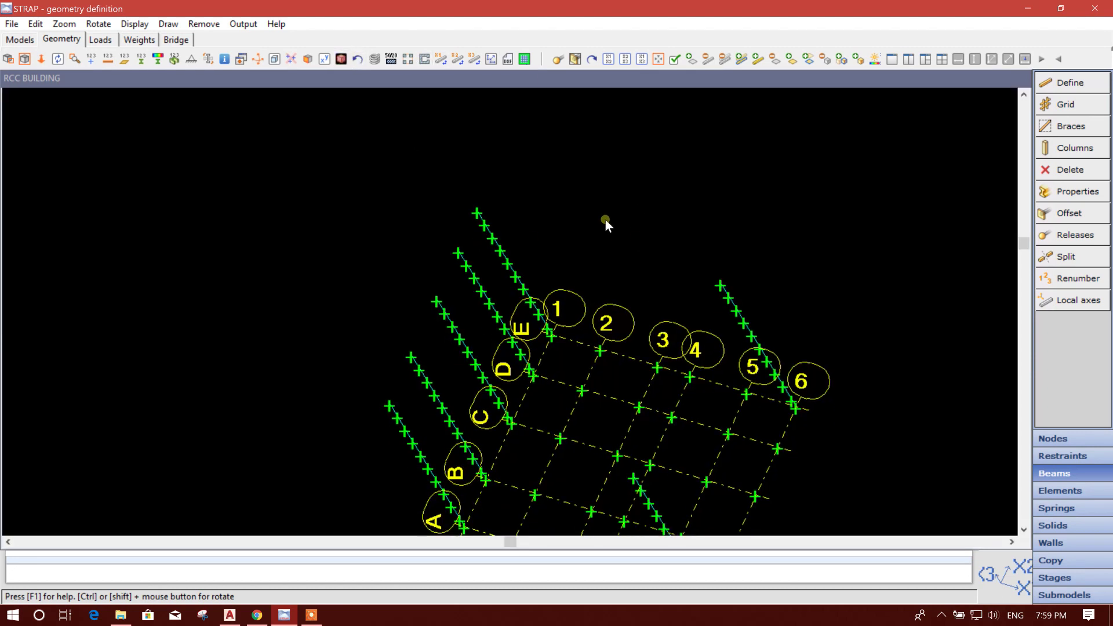
middle_drag(615, 243, 618, 209)
scroll(618, 209, down, 1)
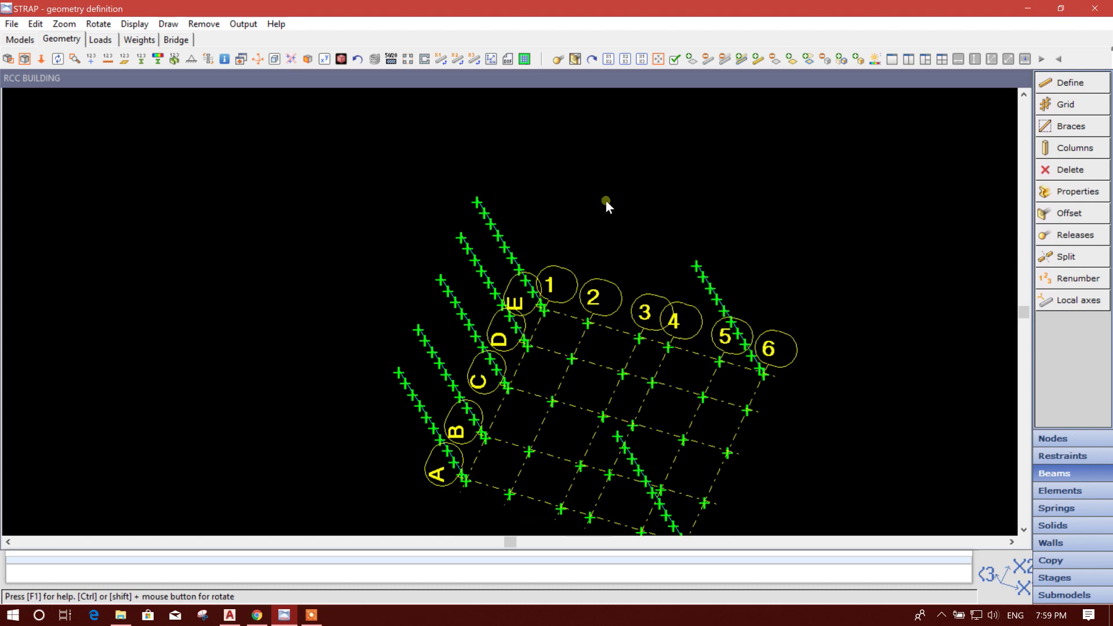
middle_drag(377, 226, 356, 145)
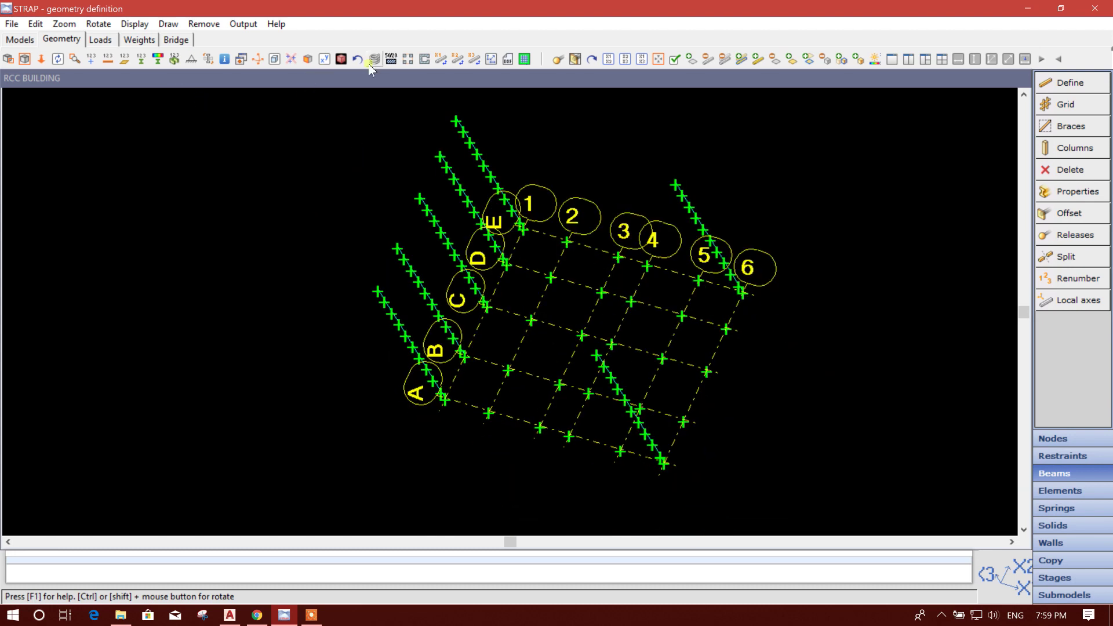
click(326, 59)
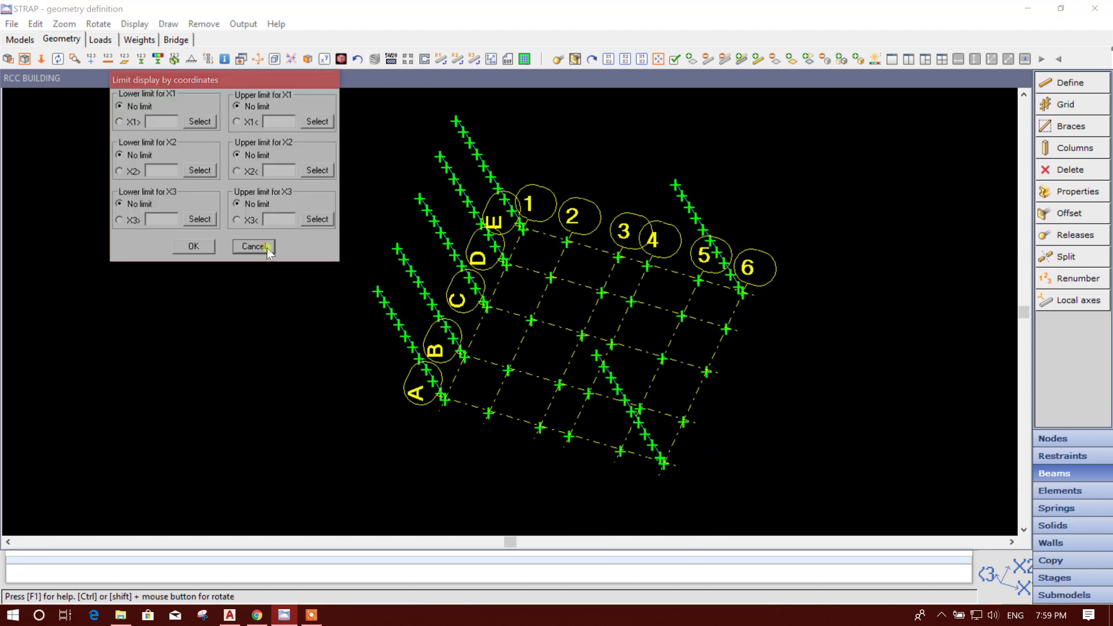
click(320, 247)
click(257, 60)
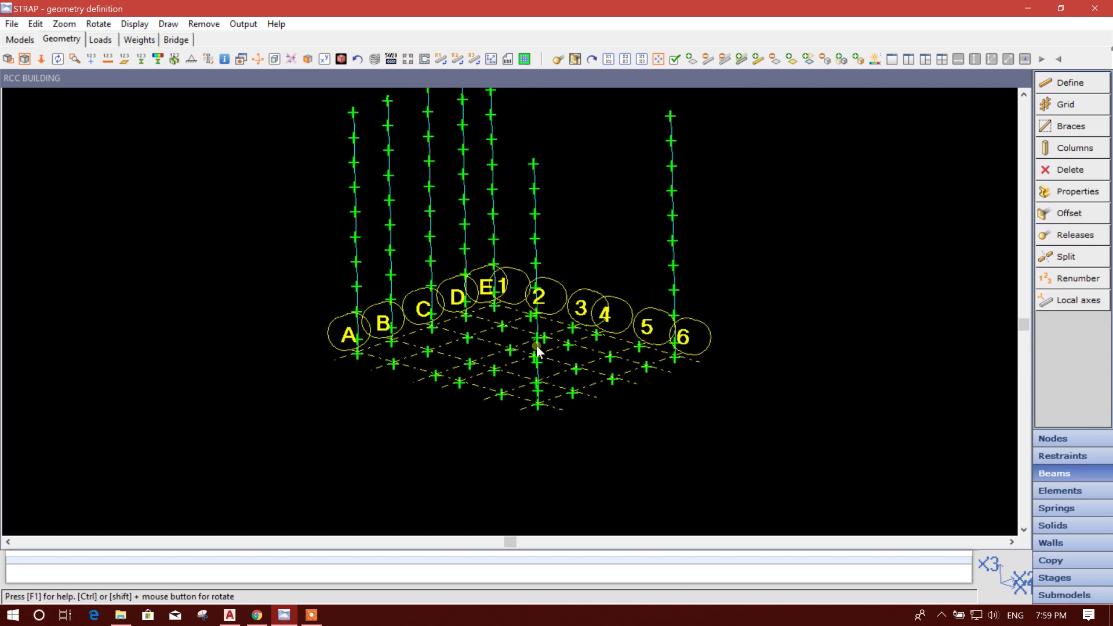
Revise beam property 1, the rectangle with H=40 and B=30, to the major (I2>I3) axis direction
scroll(550, 200, up, 4)
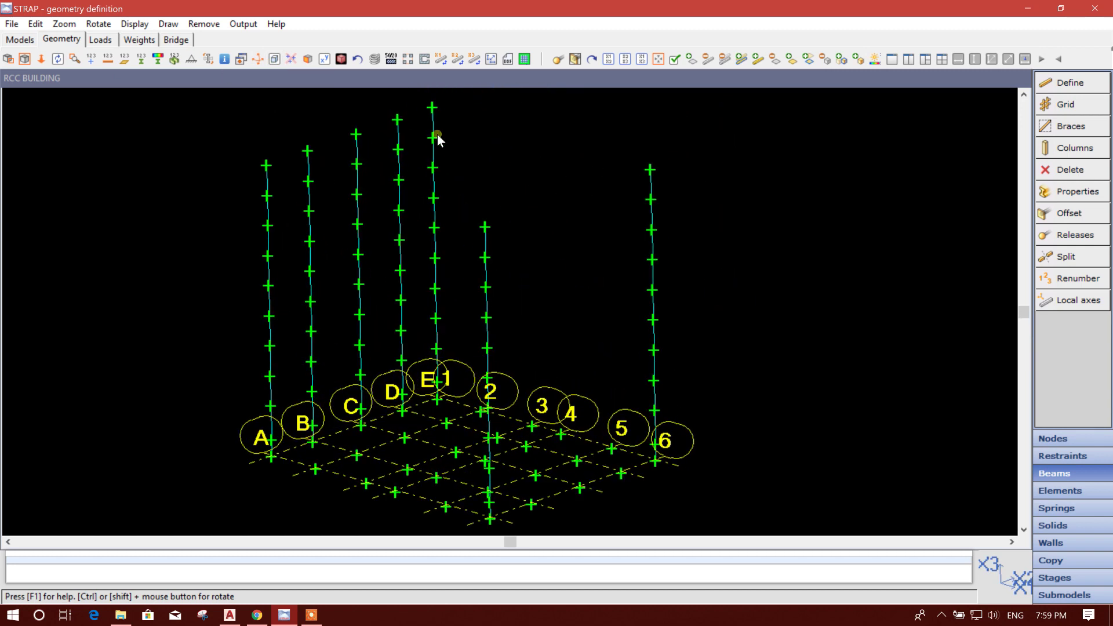
click(1062, 197)
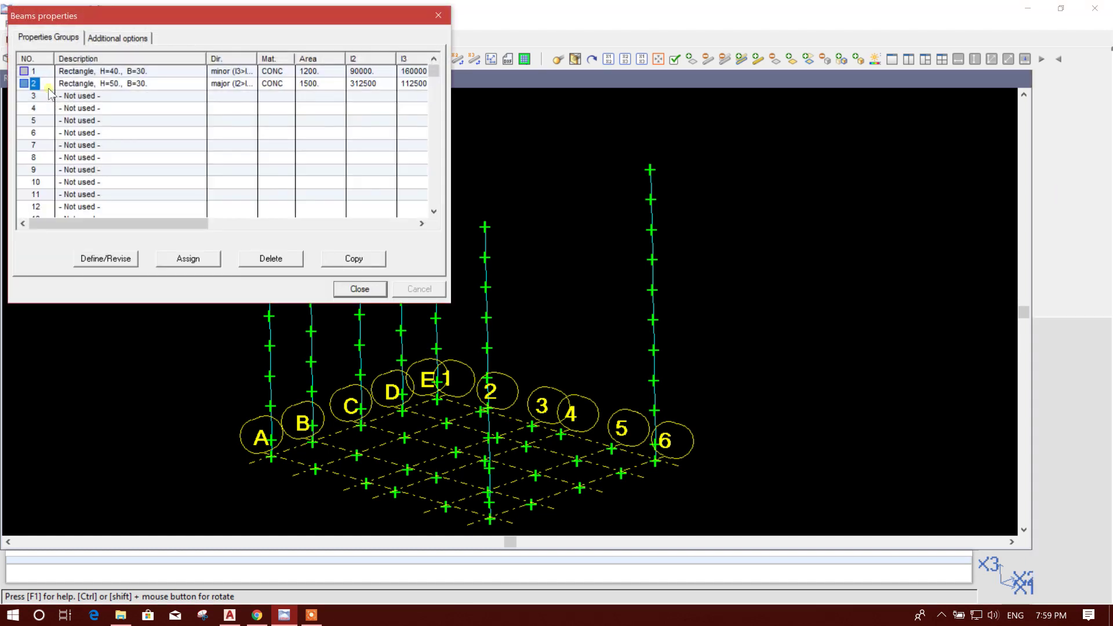
click(106, 258)
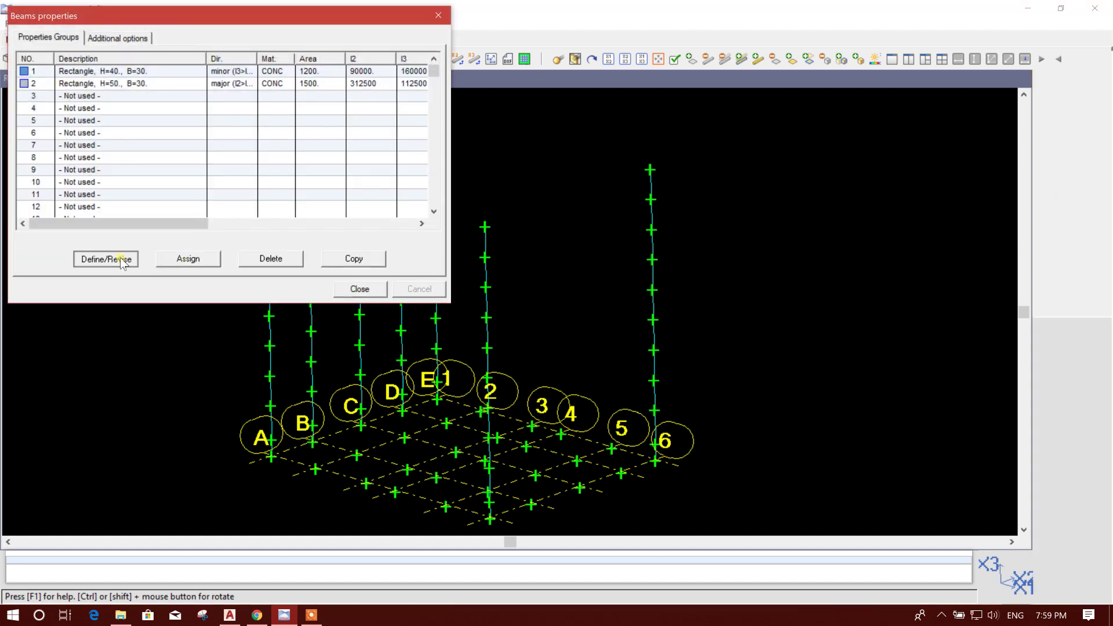
click(246, 139)
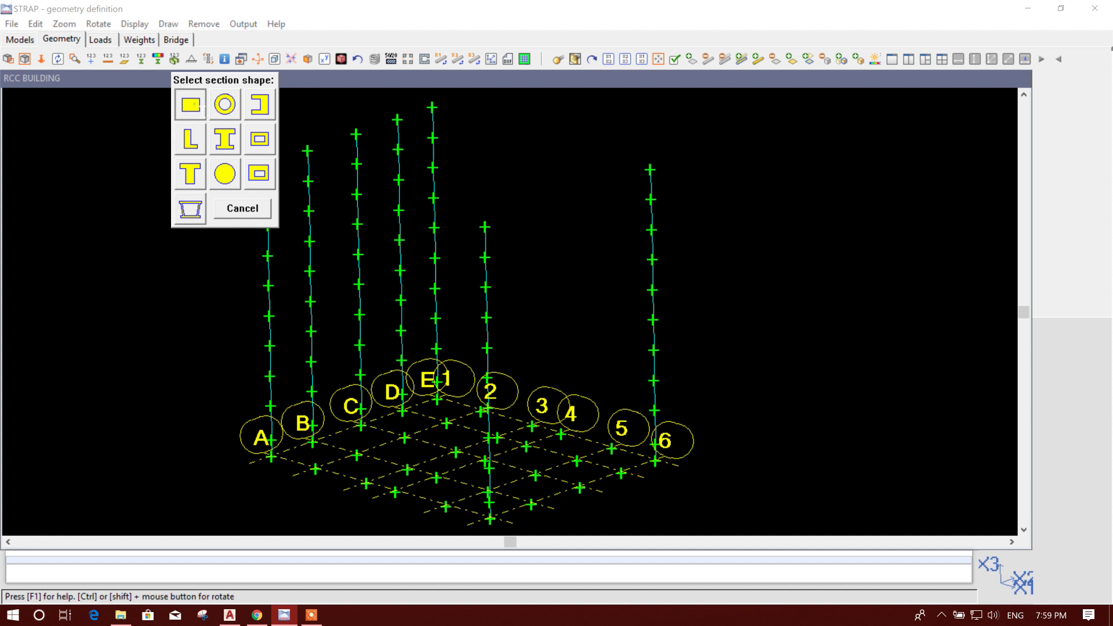
click(191, 105)
click(148, 197)
click(191, 248)
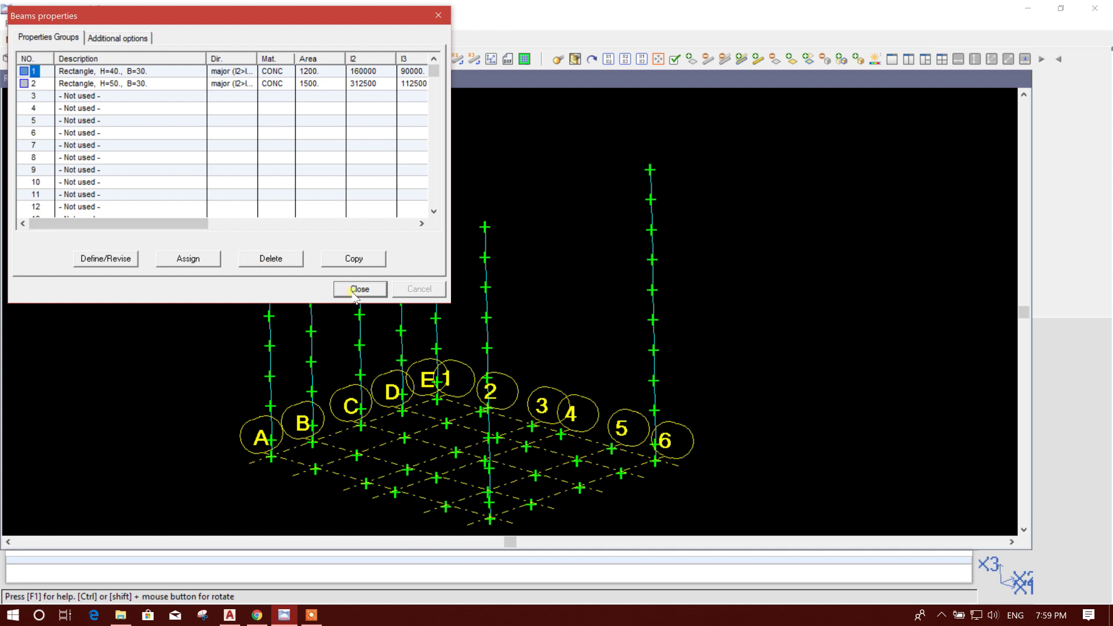
click(357, 289)
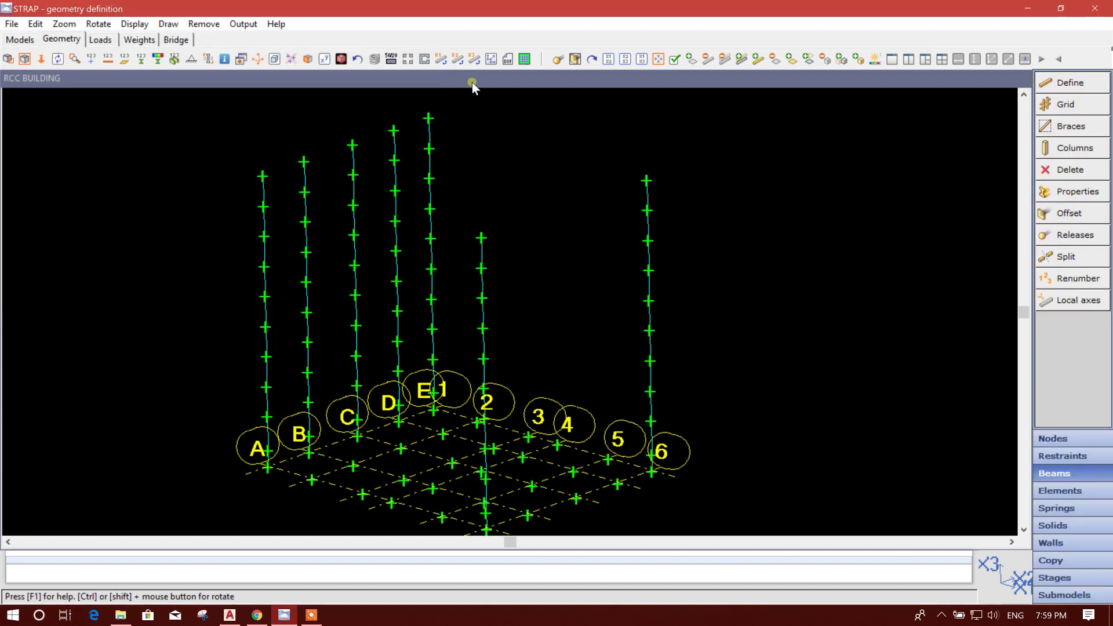
Render the columns again to check their section orientation, and return to the wireframe display
click(341, 58)
scroll(447, 127, up, 2)
middle_drag(457, 110, 415, 253)
scroll(684, 273, down, 1)
scroll(678, 255, up, 6)
ctrl+drag(777, 216, 793, 133)
click(340, 59)
scroll(443, 274, down, 2)
middle_drag(567, 314, 571, 233)
scroll(491, 314, up, 2)
middle_drag(485, 321, 487, 296)
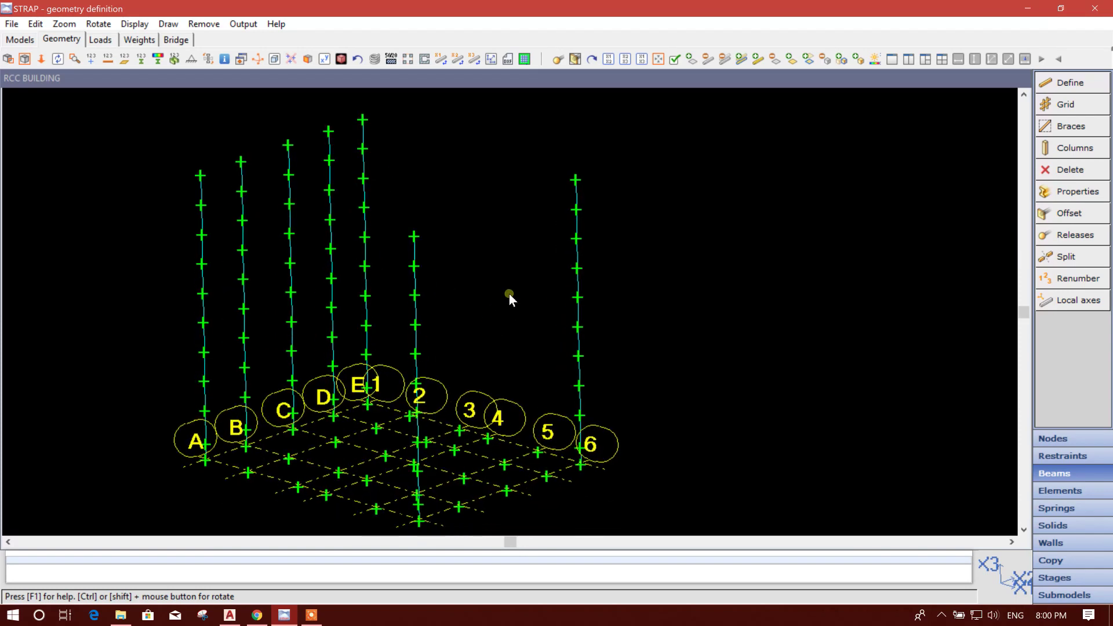
Switch to the AutoCAD plan and examine the columns along axis E from grid line 1 to 6
click(230, 614)
scroll(410, 360, down, 3)
scroll(409, 250, up, 3)
scroll(410, 250, up, 2)
middle_drag(409, 249, 396, 290)
scroll(396, 289, down, 1)
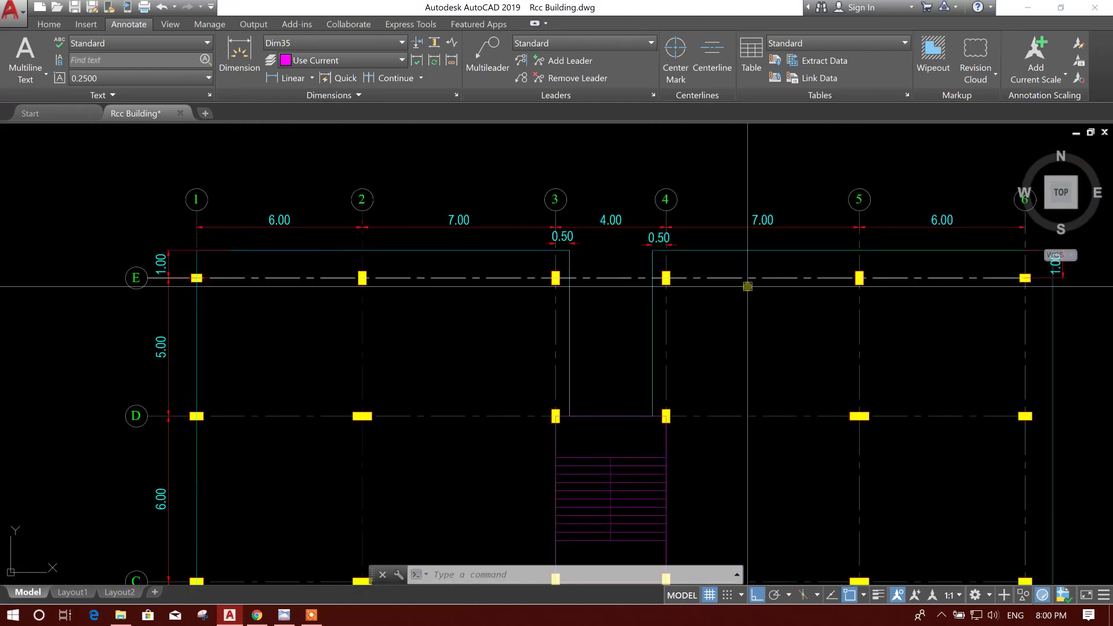
middle_drag(858, 289, 676, 281)
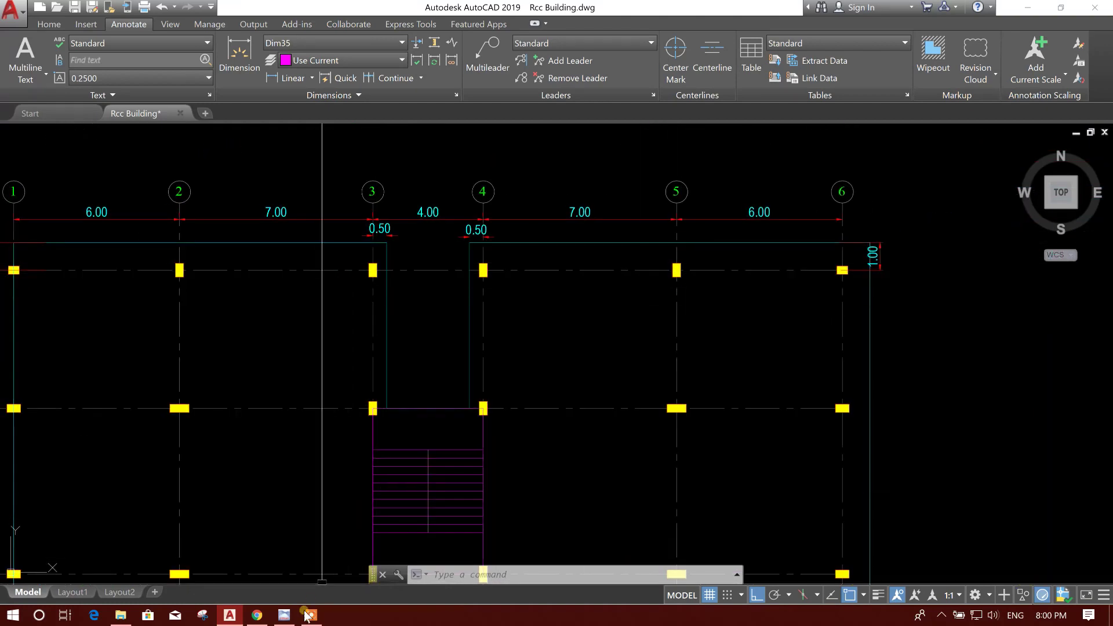
Switch to STRAP and define beam property 3 as a concrete rectangle with B=30, H=50 cm and minor axis direction
click(284, 617)
middle_drag(505, 255, 502, 226)
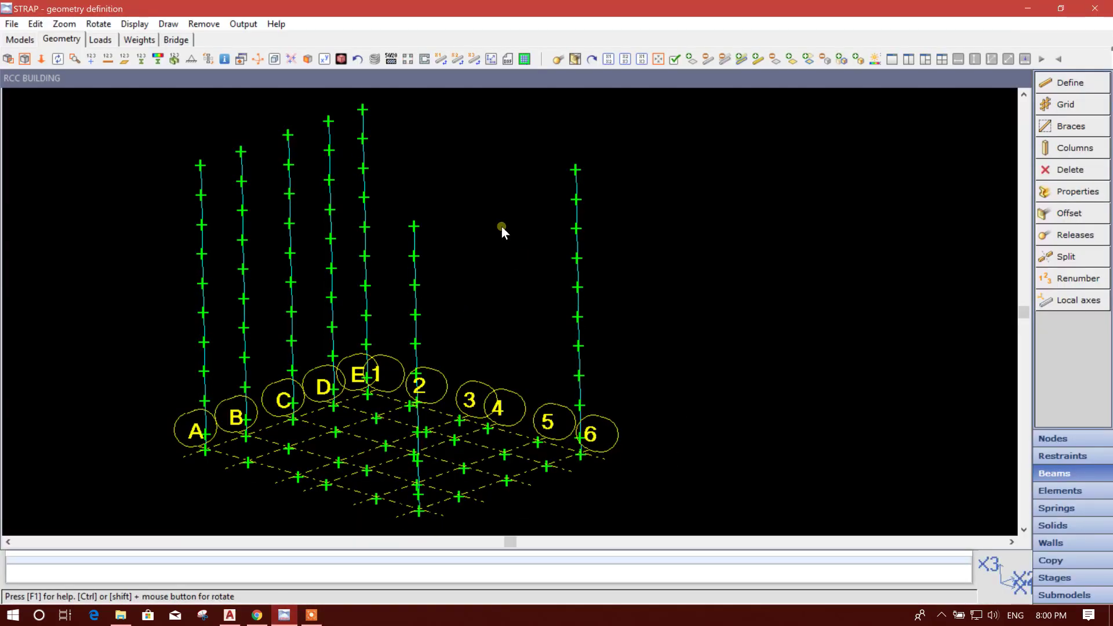
click(1037, 196)
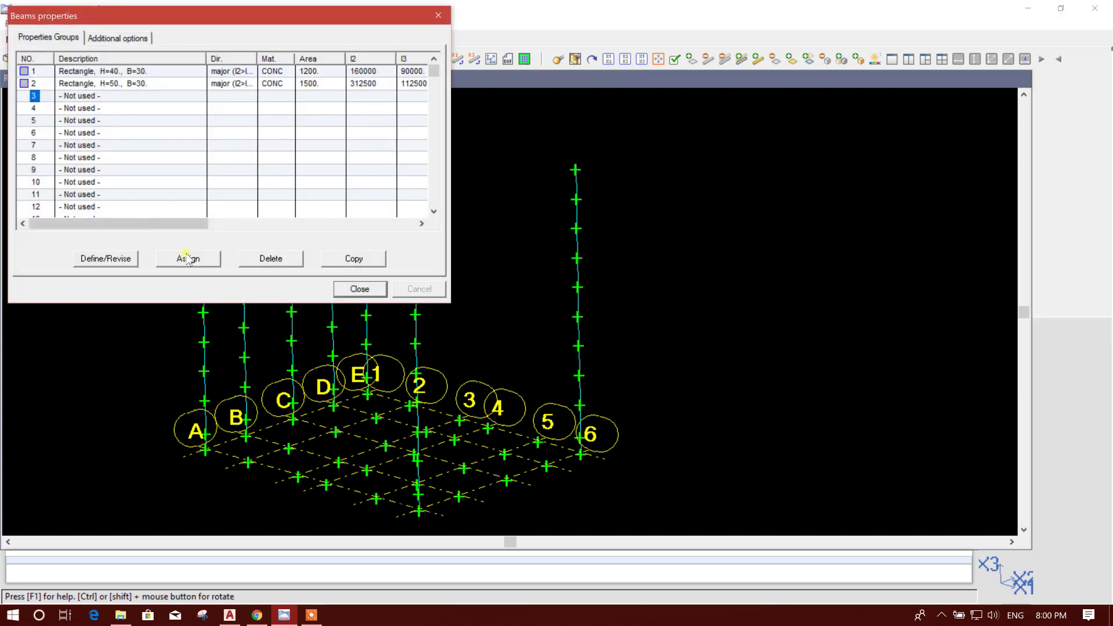
click(145, 257)
click(213, 132)
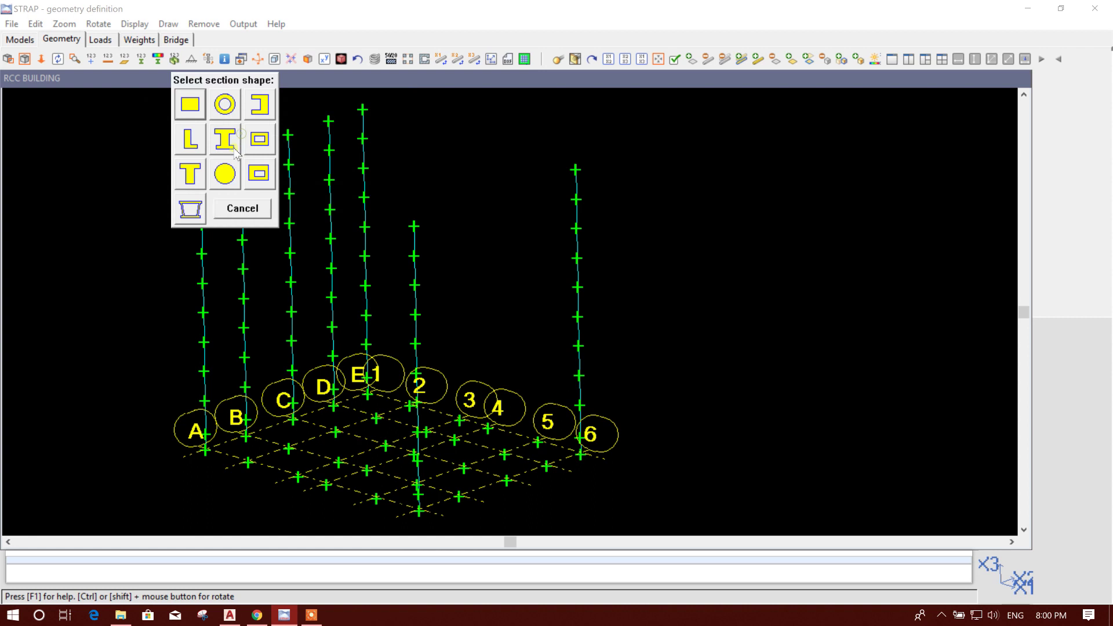
click(190, 105)
click(212, 143)
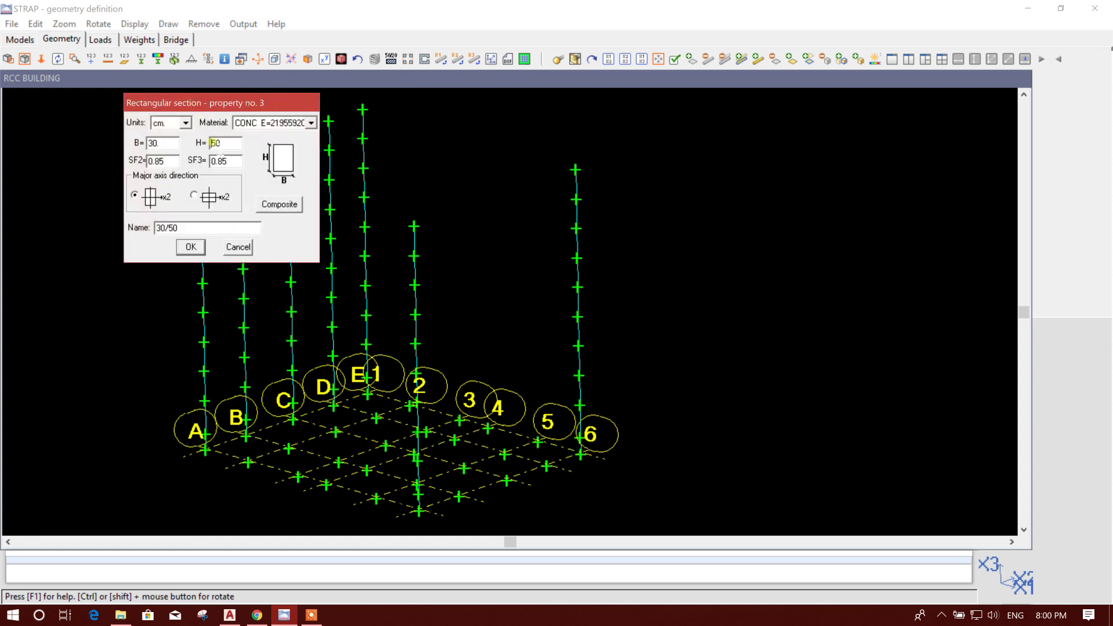
click(195, 197)
click(192, 247)
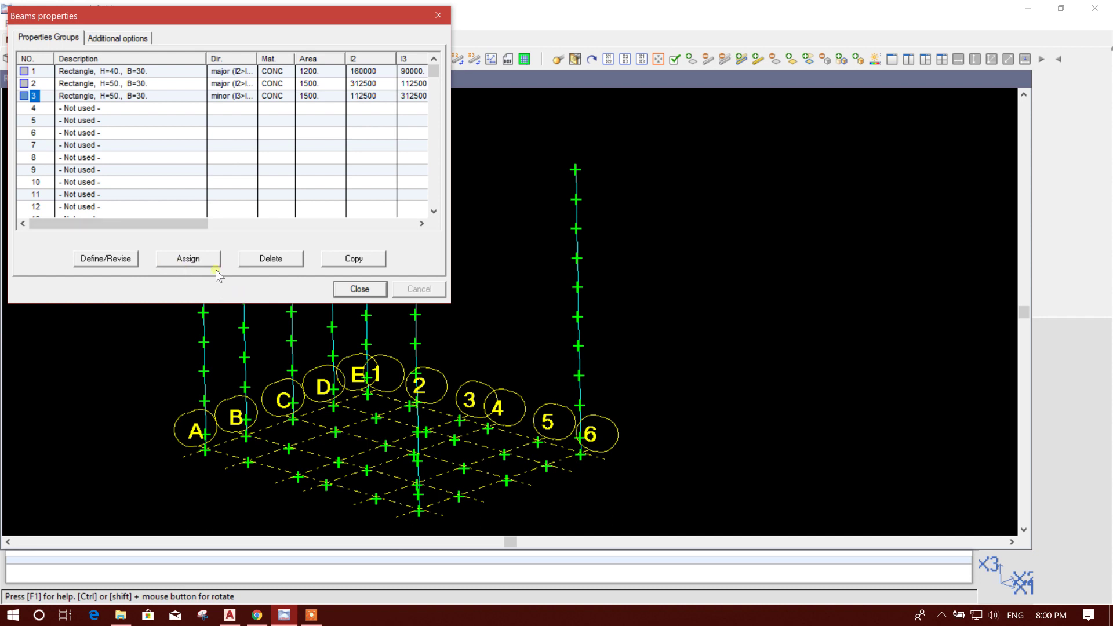
click(359, 289)
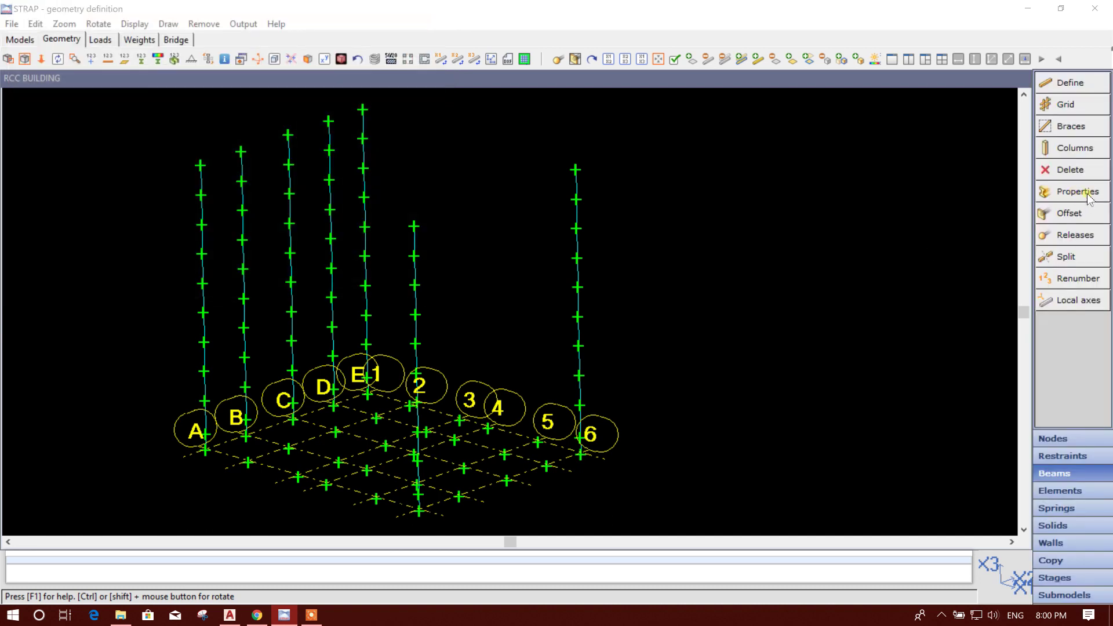
Set up columns in the X3 direction from level 0.00 to 31.00 using property 3, the H=50, B=30 minor-direction rectangle
click(1076, 148)
click(176, 171)
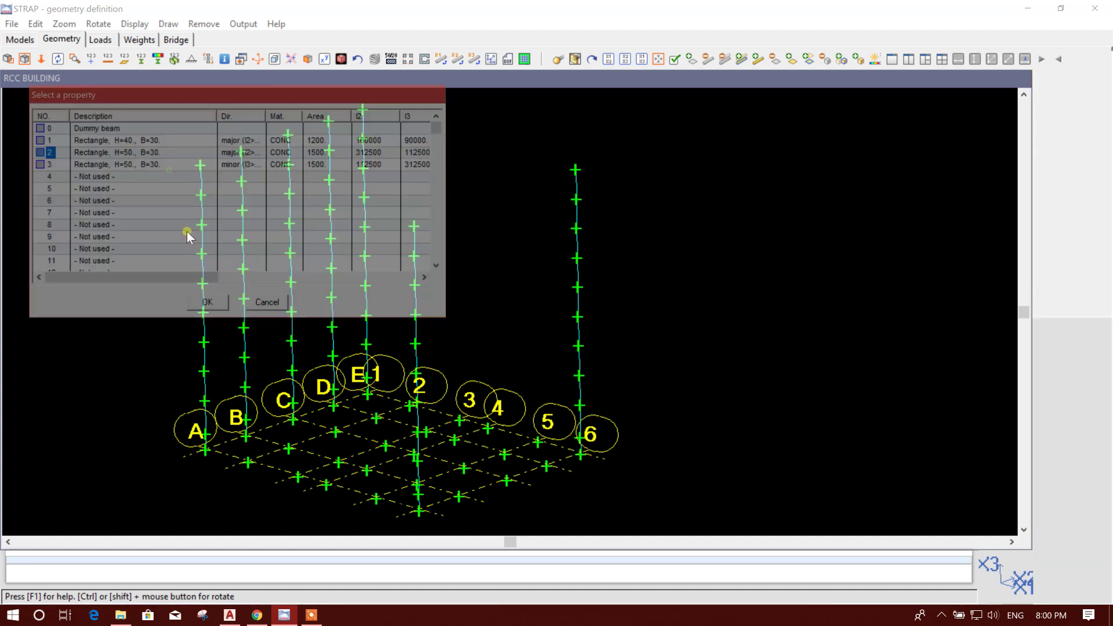
click(92, 167)
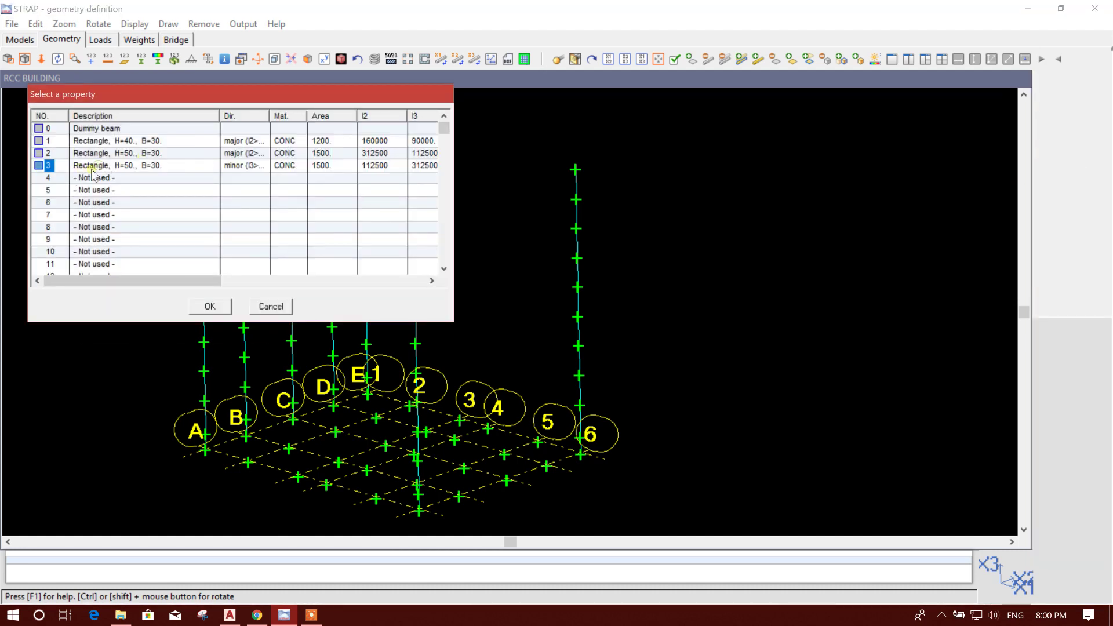
click(210, 308)
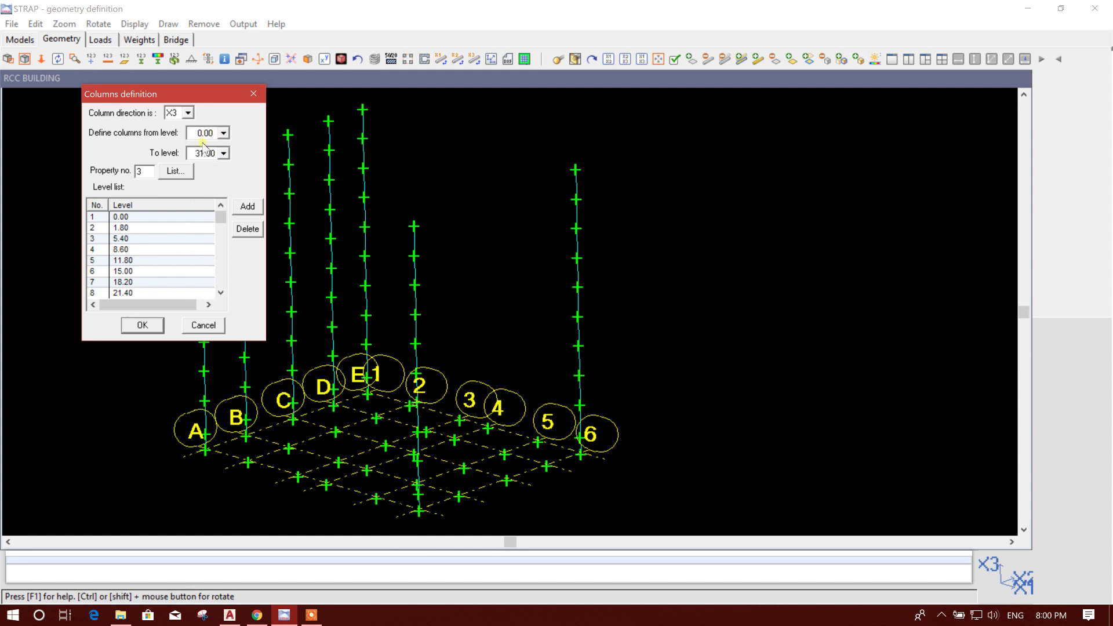
click(142, 325)
Select the individual base nodes on axis E at grid lines 2, 3, 4 and 5 for the columns
click(175, 97)
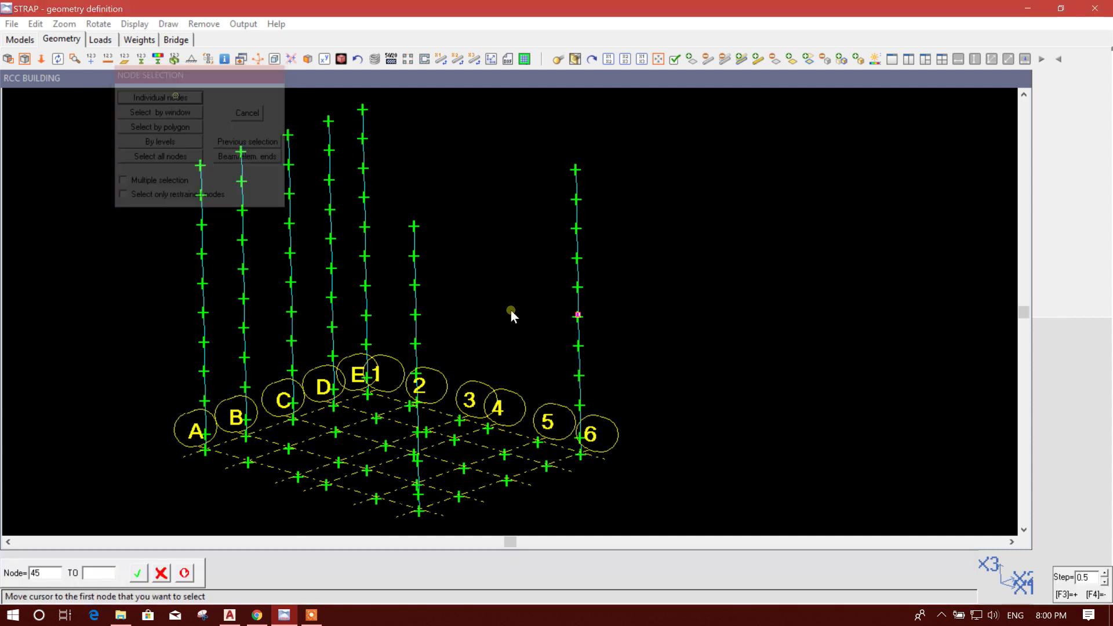
click(408, 408)
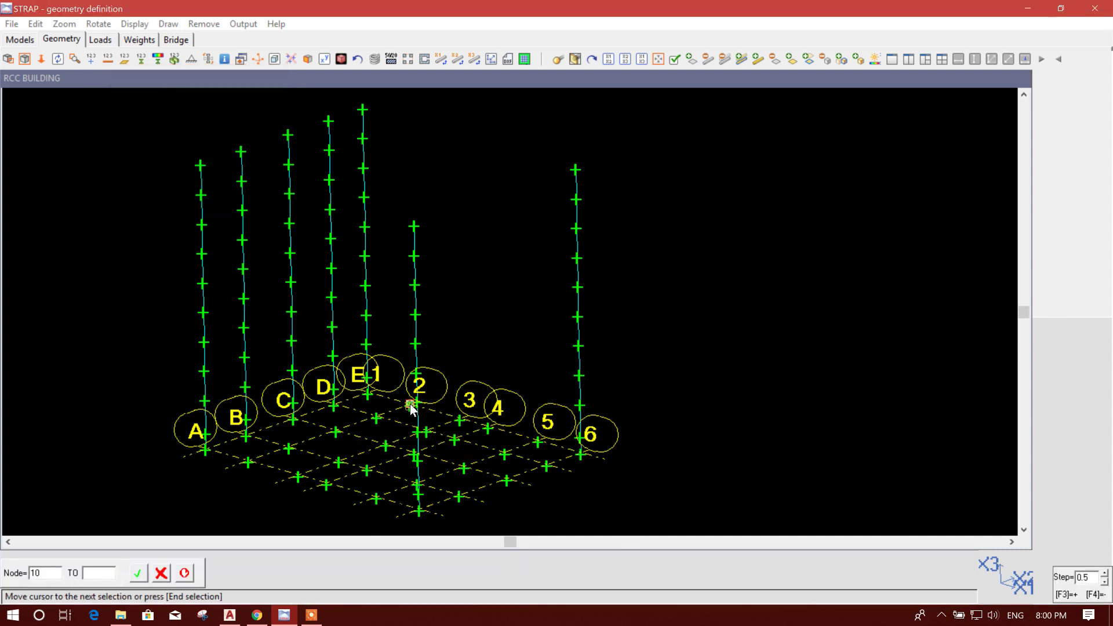
click(483, 424)
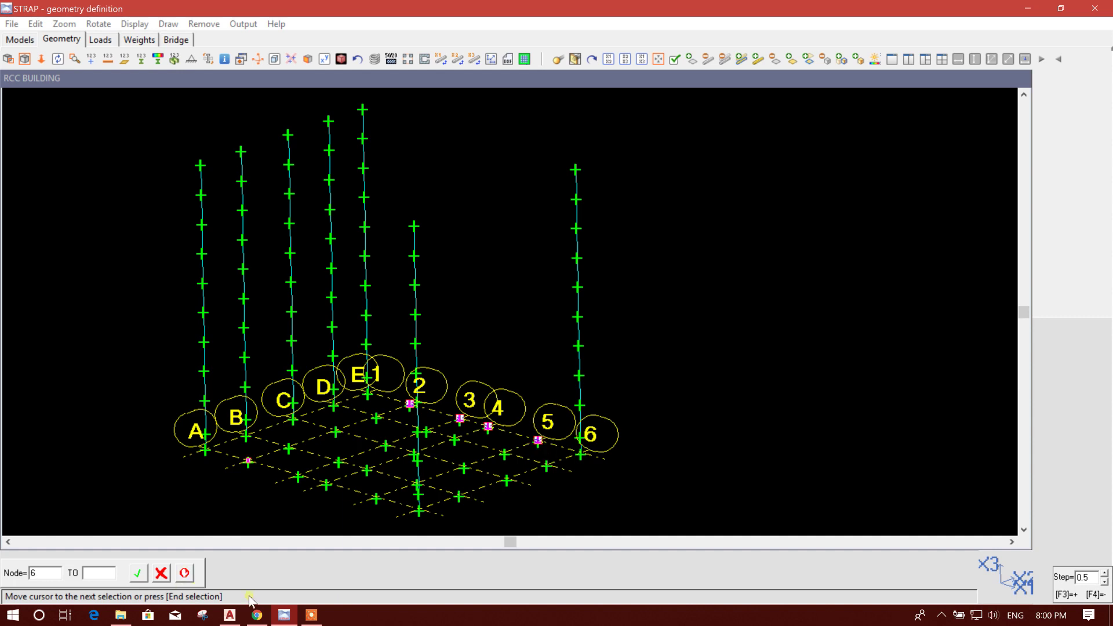
Switch to the AutoCAD plan and examine the column orientations along axis A
click(229, 615)
scroll(410, 428, down, 2)
middle_drag(410, 427, 415, 265)
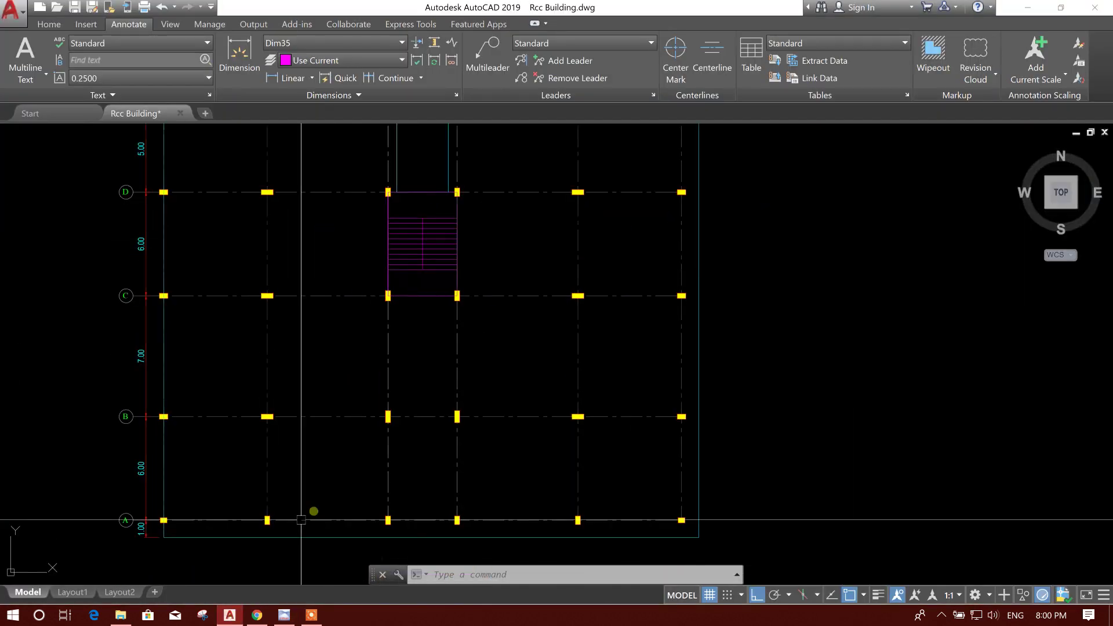
Switch back to STRAP and place property 3 columns also at the axis A base nodes on grid lines 2 to 5
click(284, 615)
click(259, 465)
click(295, 477)
click(338, 482)
double_click(373, 502)
click(377, 498)
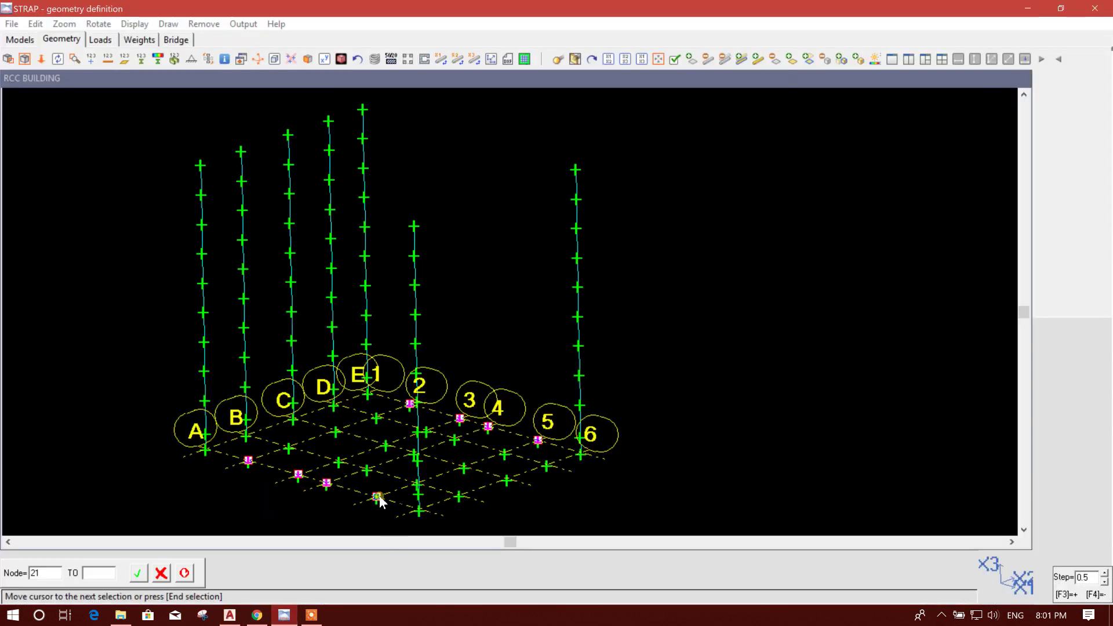
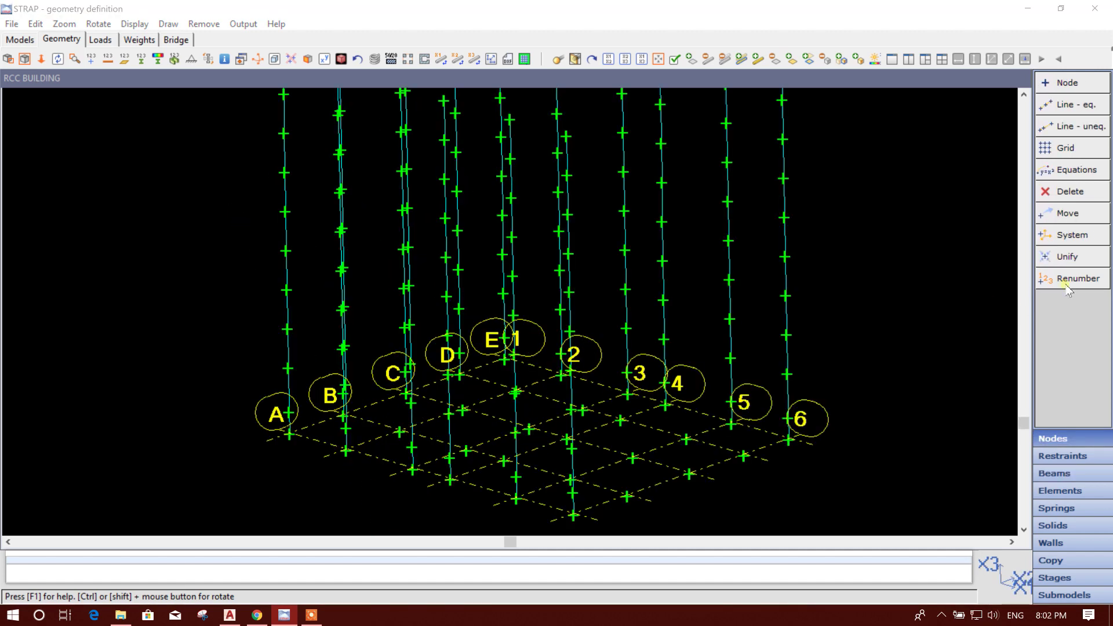
Display the node numbers and examine the node numbering of the columns at their bases and upper levels
click(419, 80)
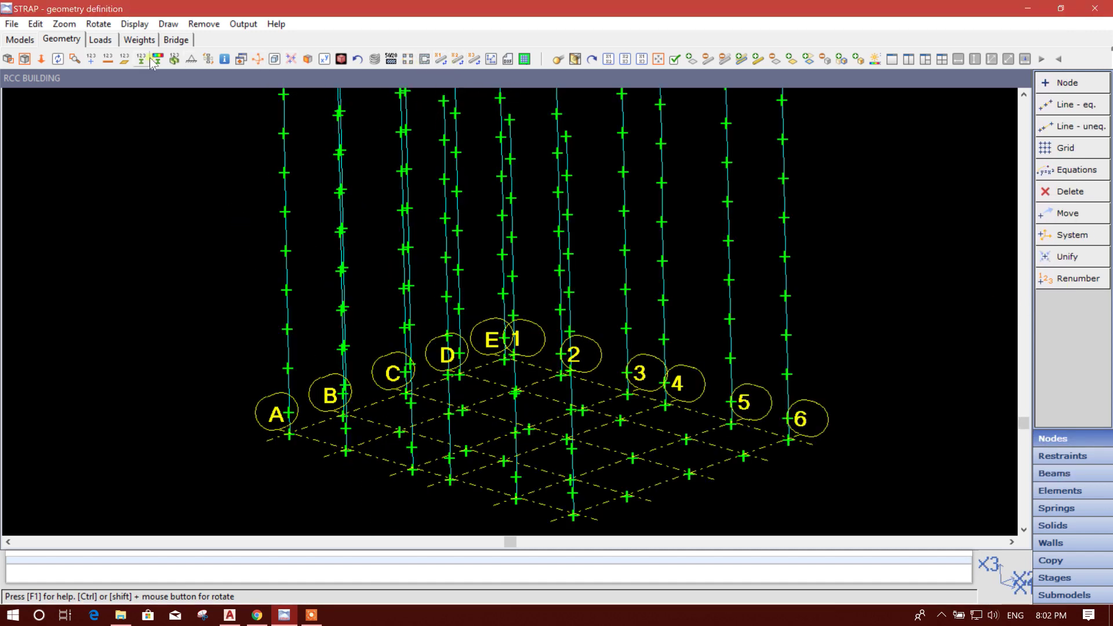
click(90, 60)
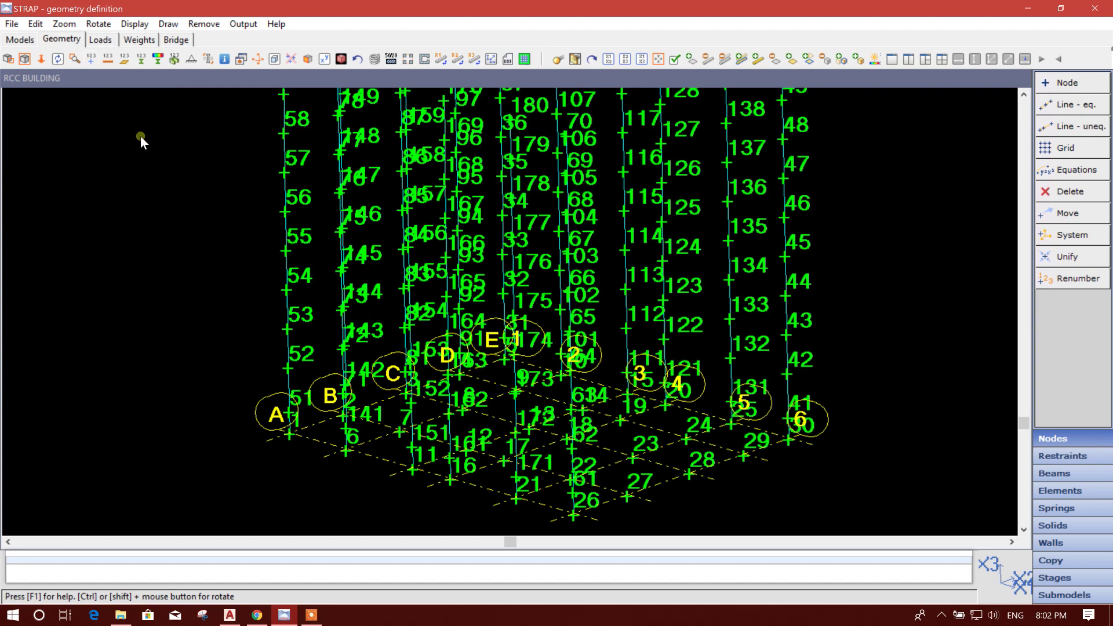
scroll(332, 467, up, 2)
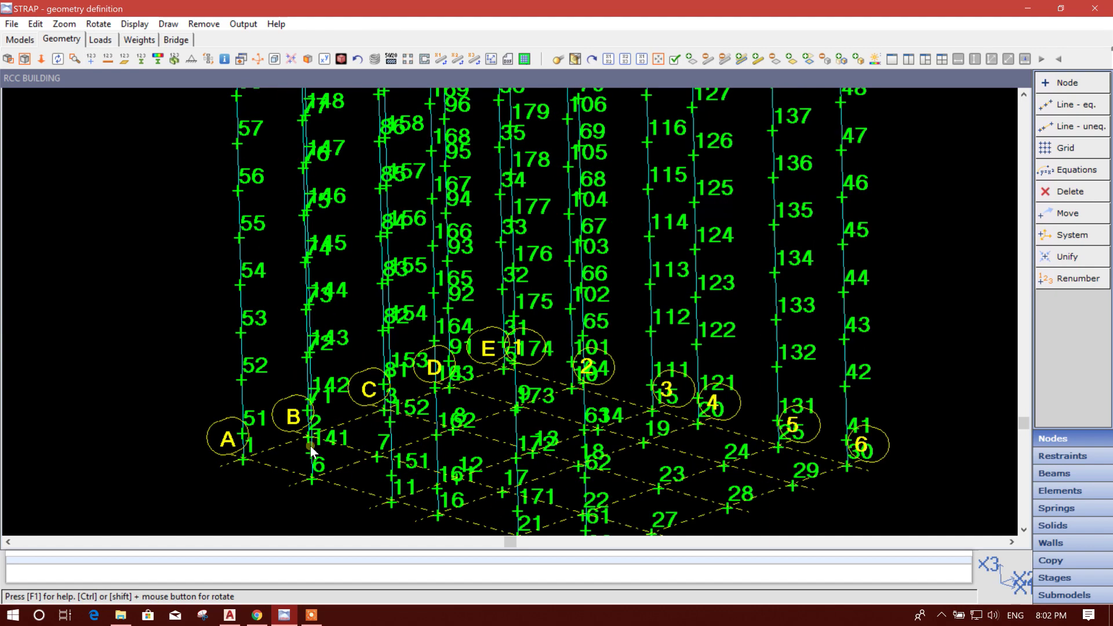
scroll(310, 454, up, 4)
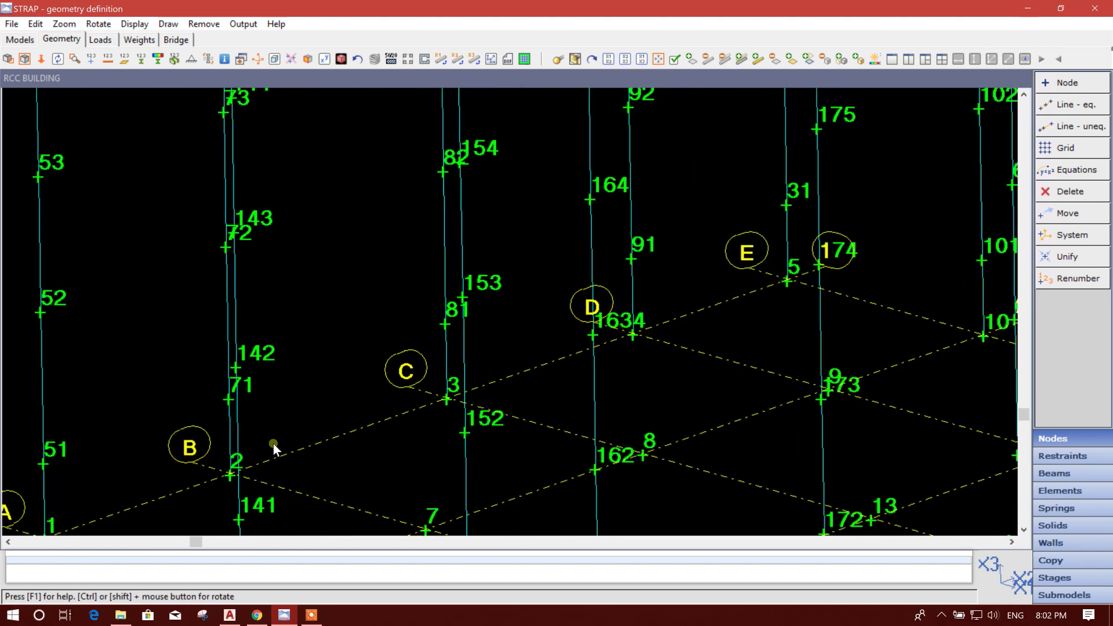
scroll(282, 318, down, 6)
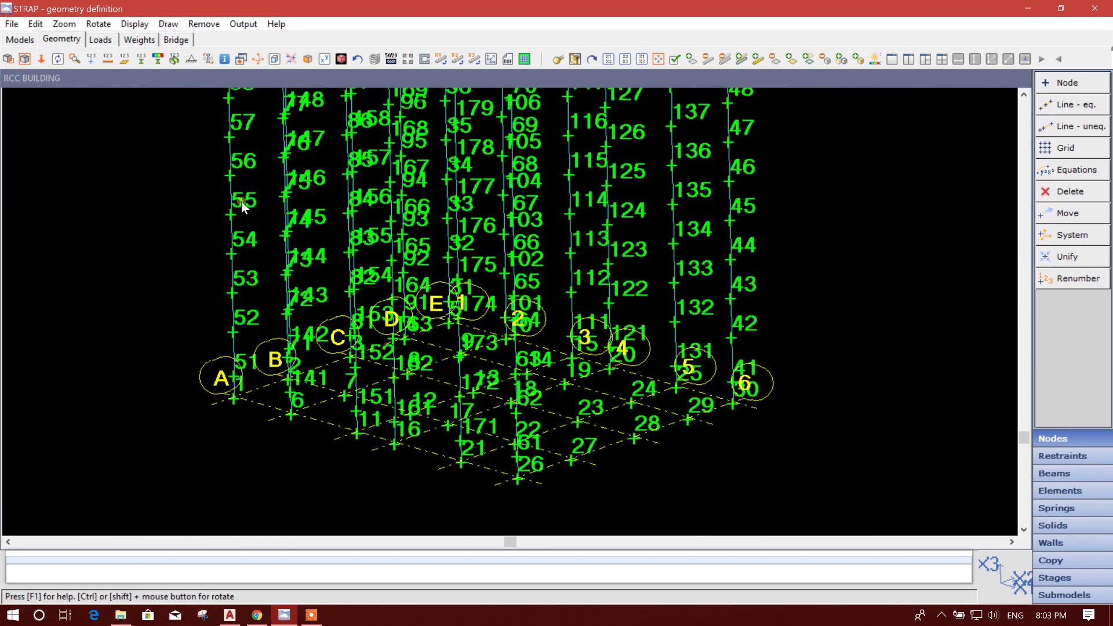
scroll(383, 318, down, 1)
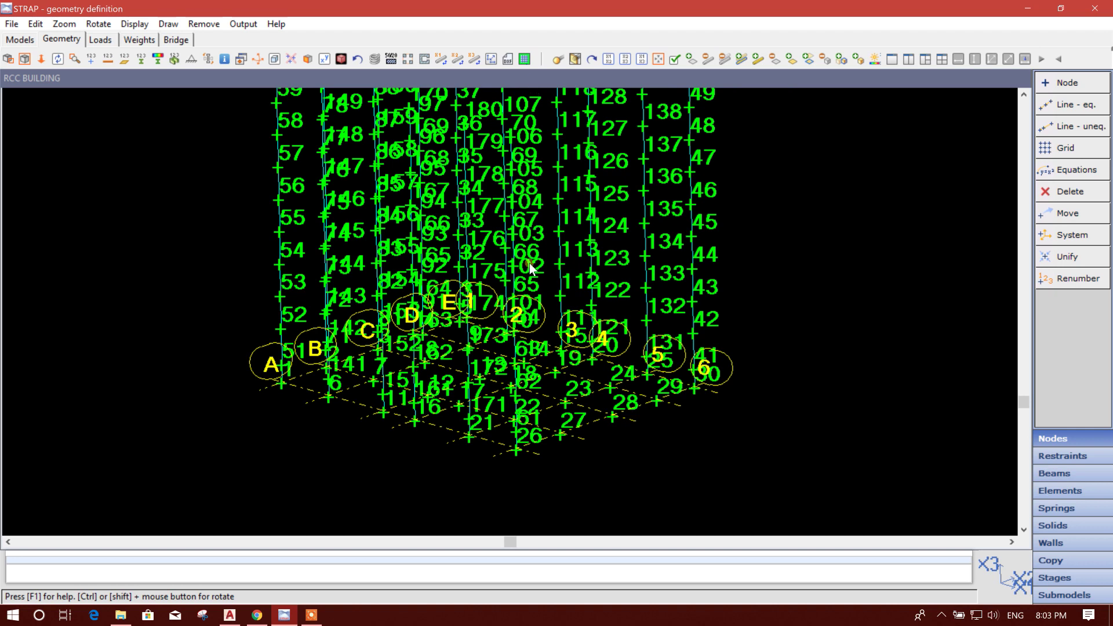
middle_drag(529, 264, 501, 297)
scroll(737, 237, down, 1)
scroll(737, 238, down, 1)
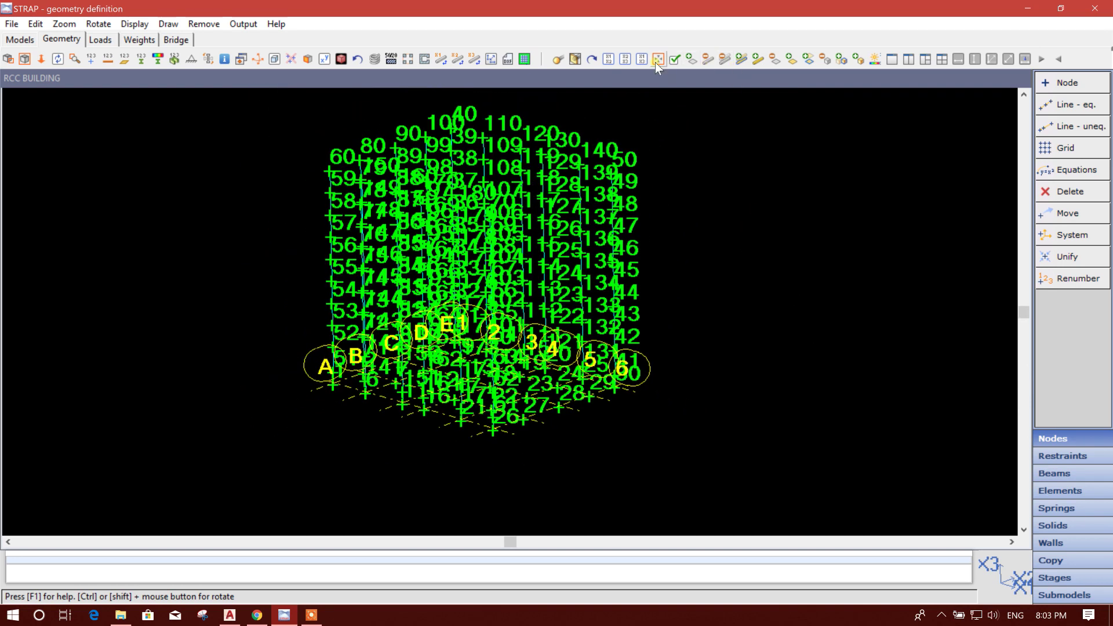
Show the model in the elevation across axes A to E and hide the node numbers
click(640, 58)
click(626, 59)
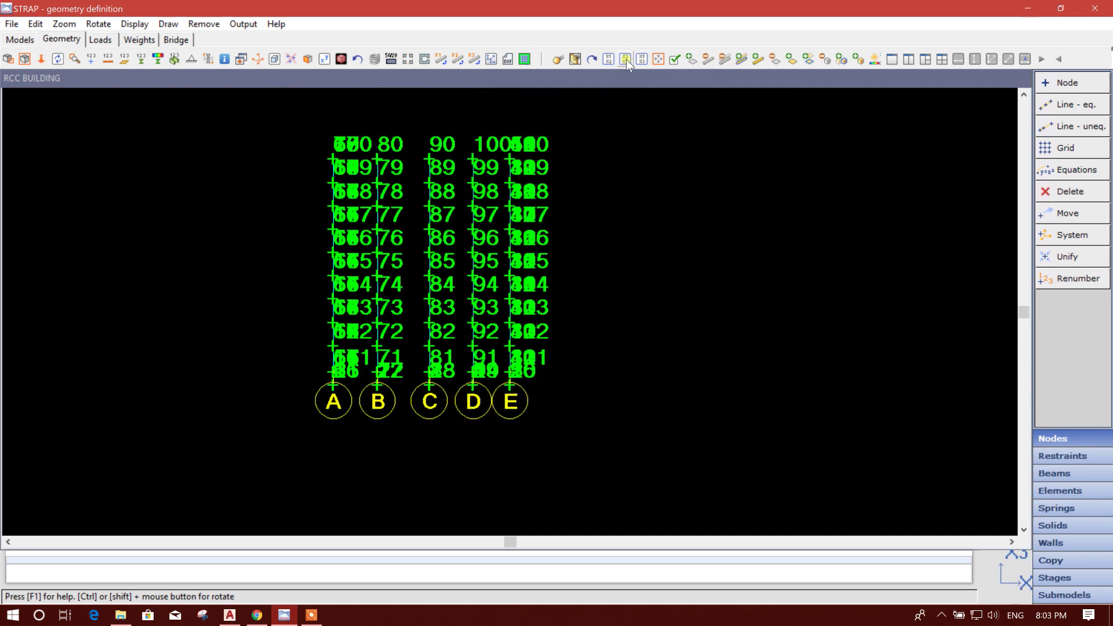
click(92, 59)
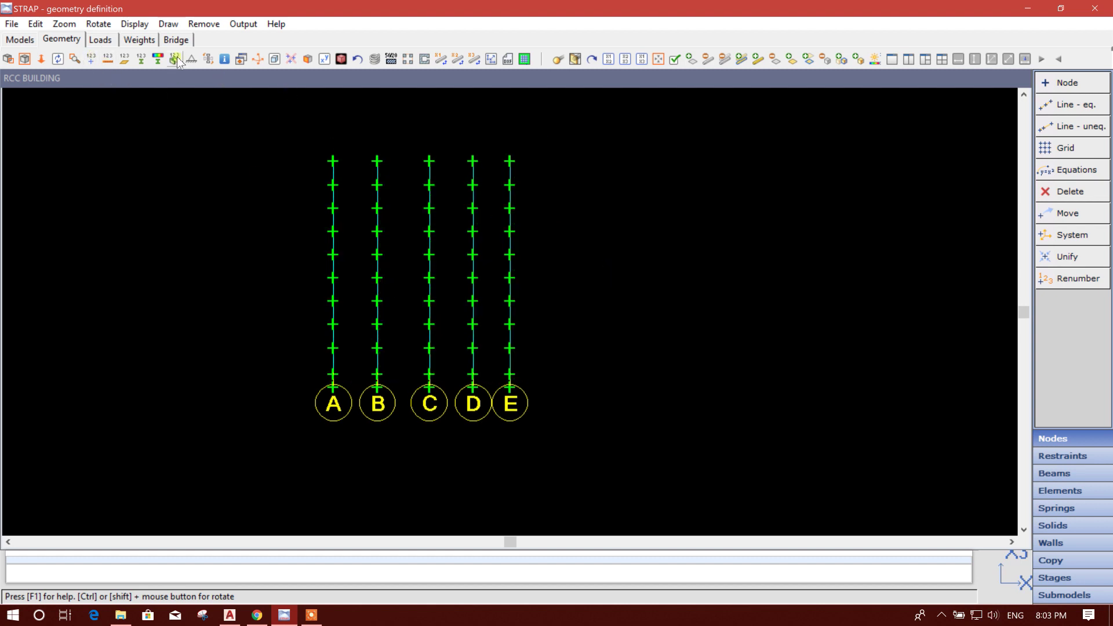
Start copying part of the model, selecting the nodes of the columns on axes B, C and D with a window
click(1050, 559)
click(1072, 105)
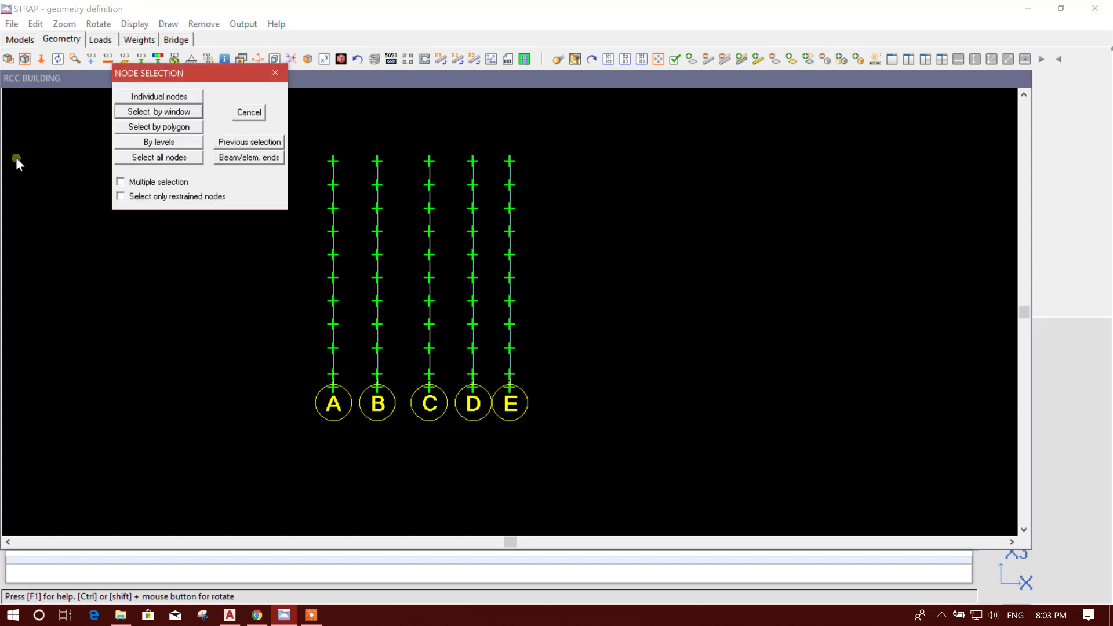
drag(183, 73, 161, 61)
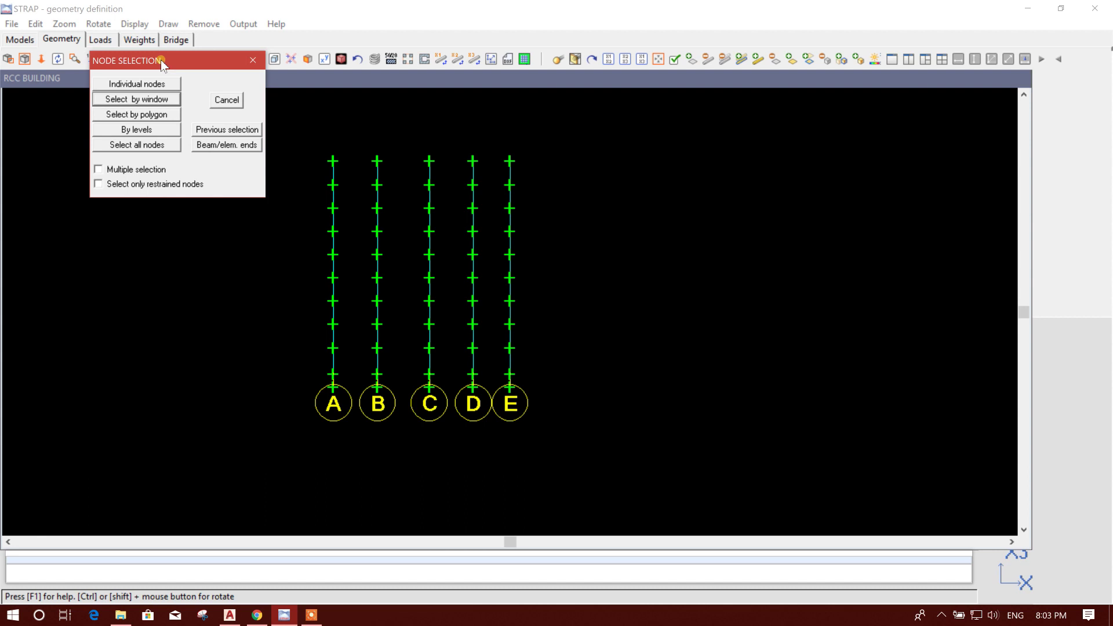
drag(162, 56, 183, 45)
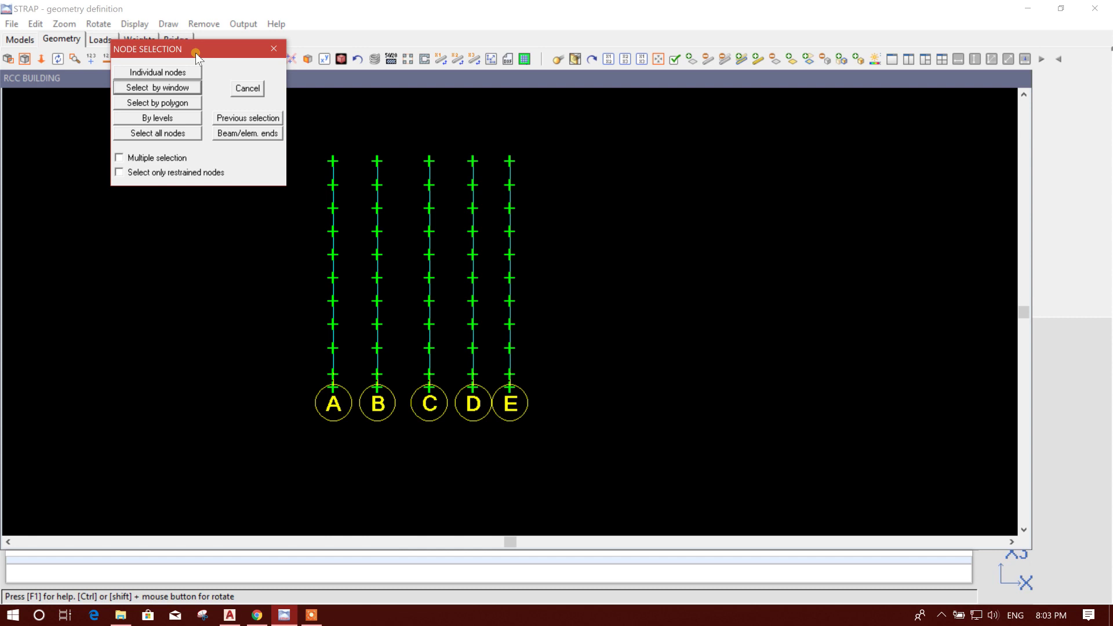
drag(196, 54, 126, 125)
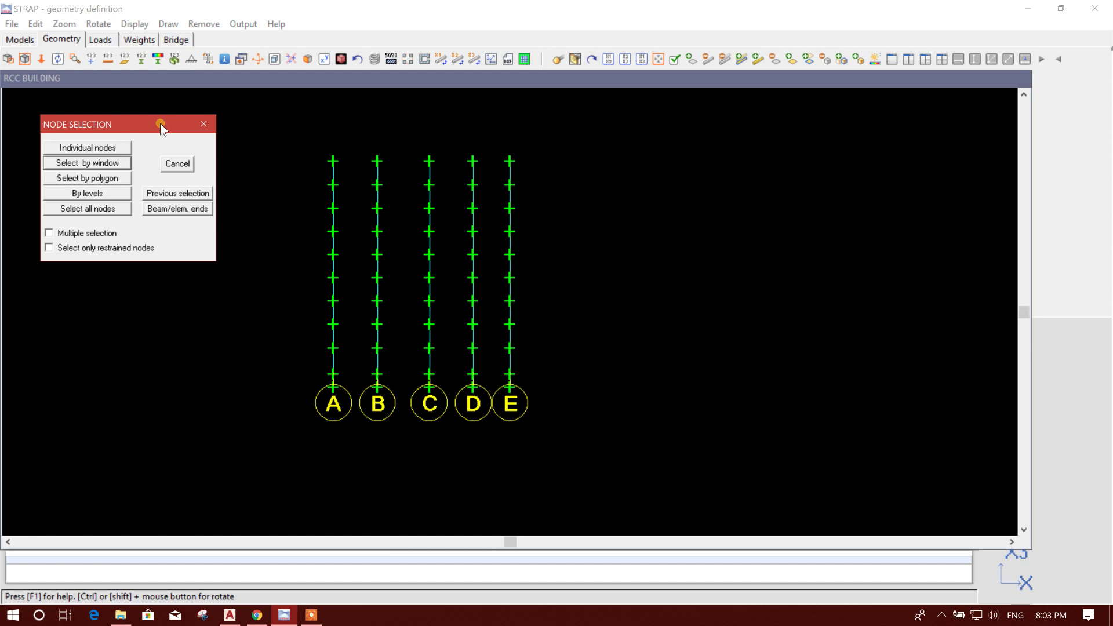
drag(161, 124, 158, 71)
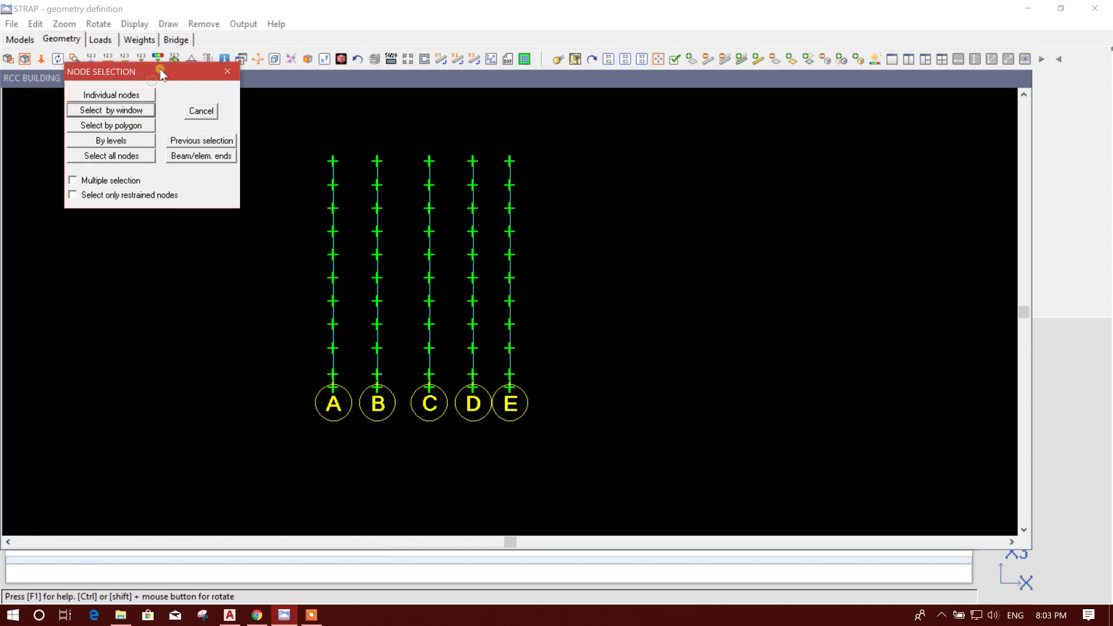
click(120, 111)
click(366, 140)
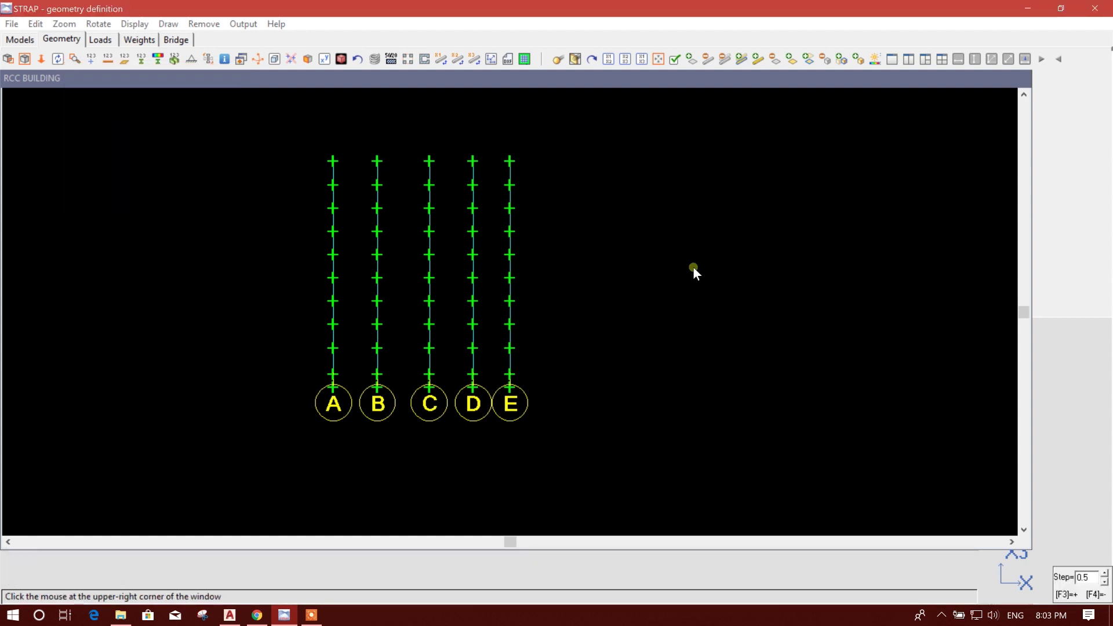
click(485, 440)
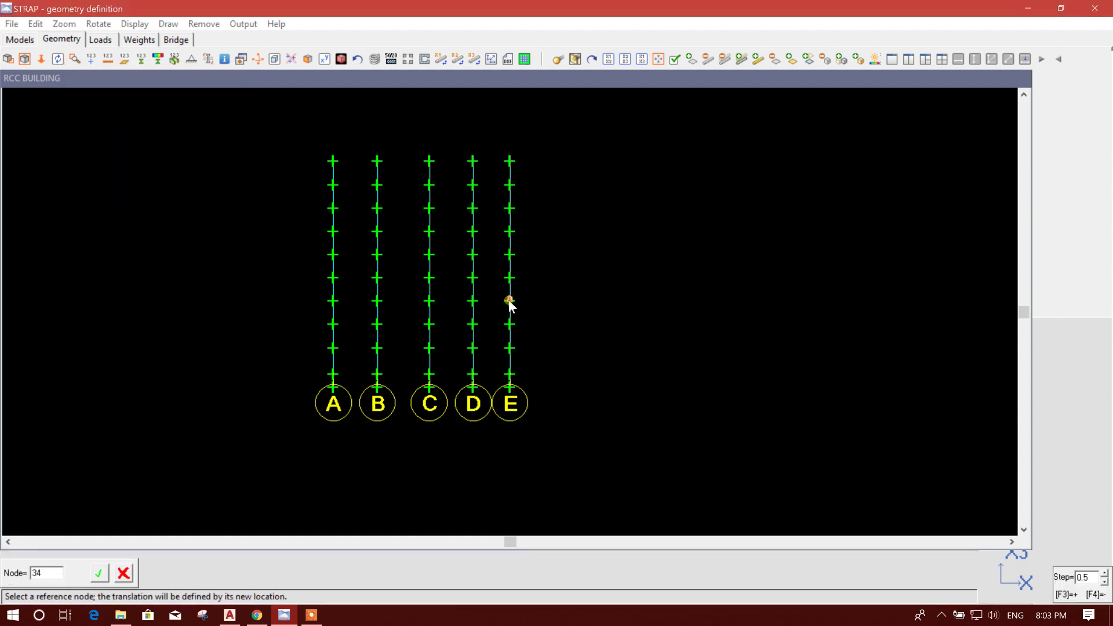
Make one copy of the selected nodes and columns, moving reference node 2 to the existing node at axis B and grid line 6
click(377, 386)
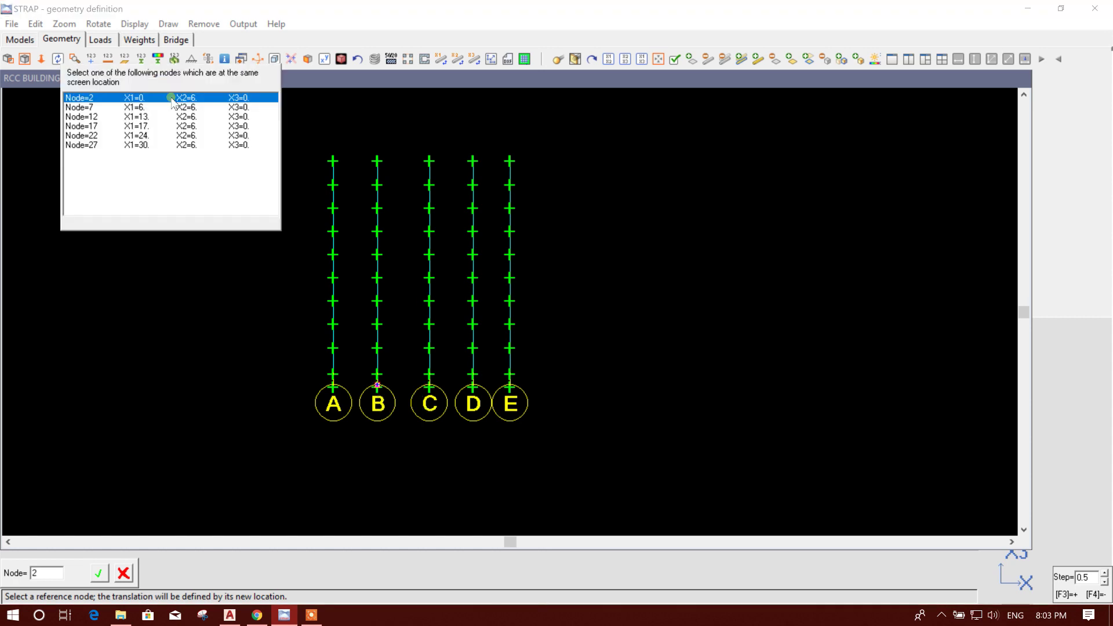
click(86, 97)
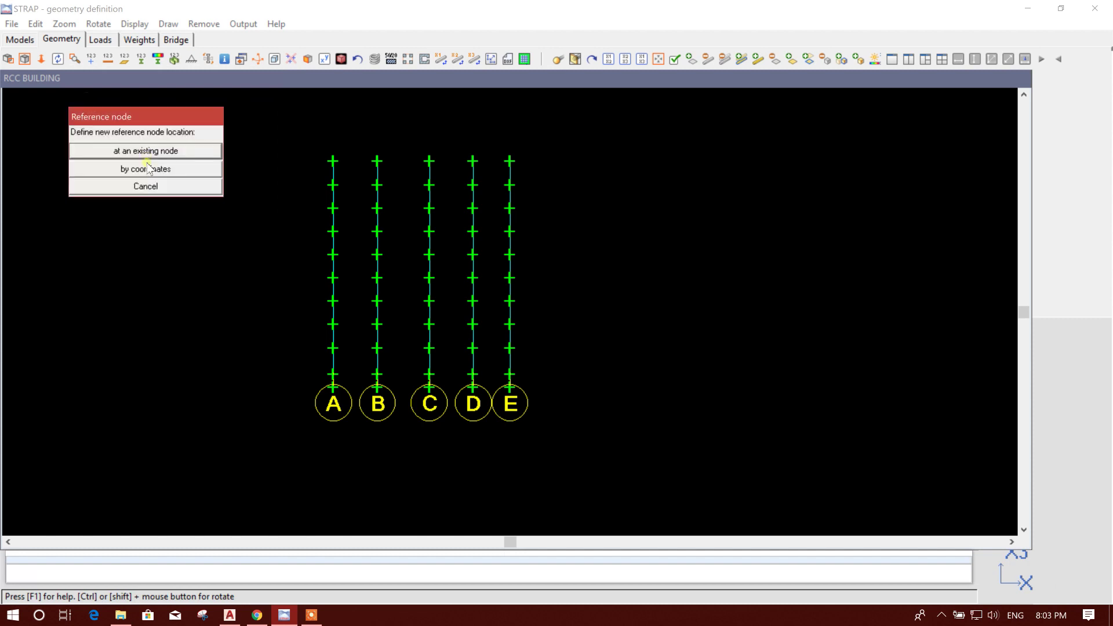
click(174, 150)
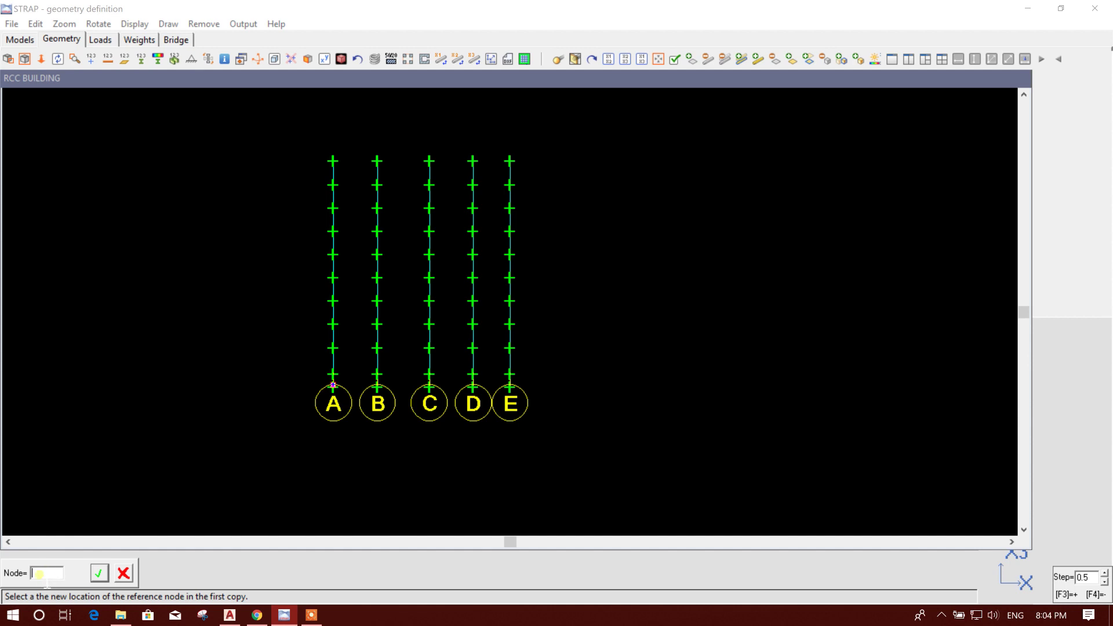
click(29, 573)
double_click(38, 573)
click(100, 573)
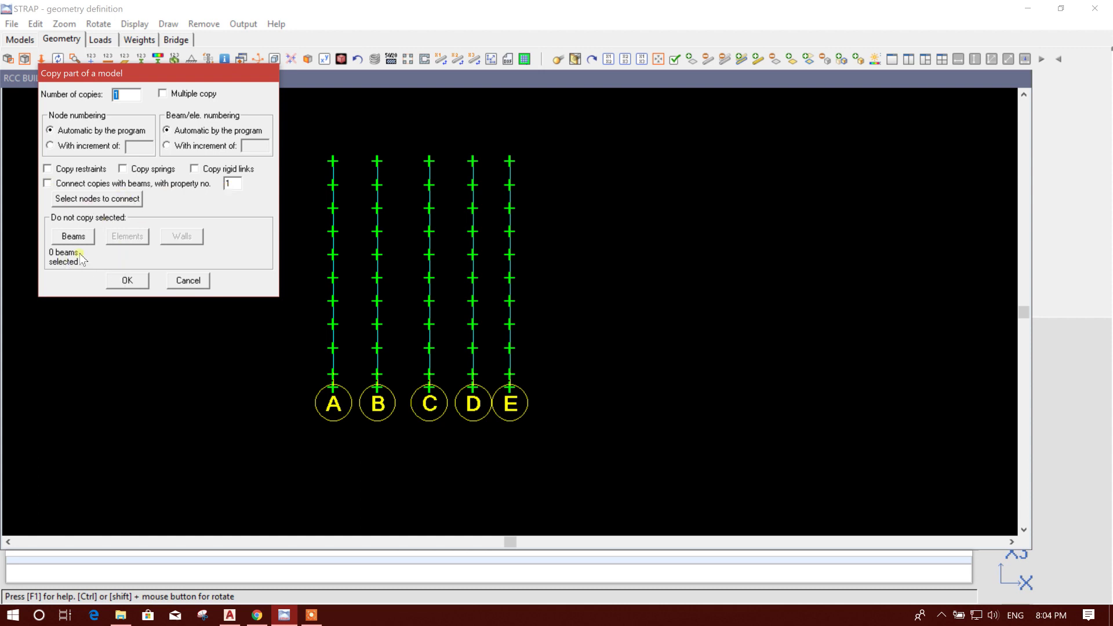
drag(151, 76, 139, 73)
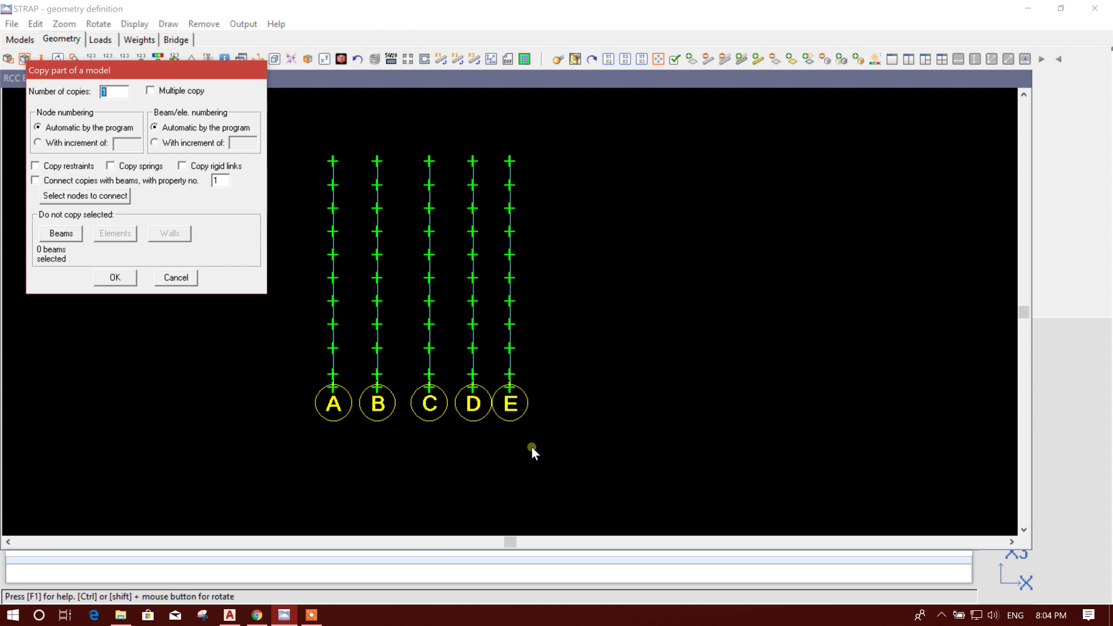
click(116, 277)
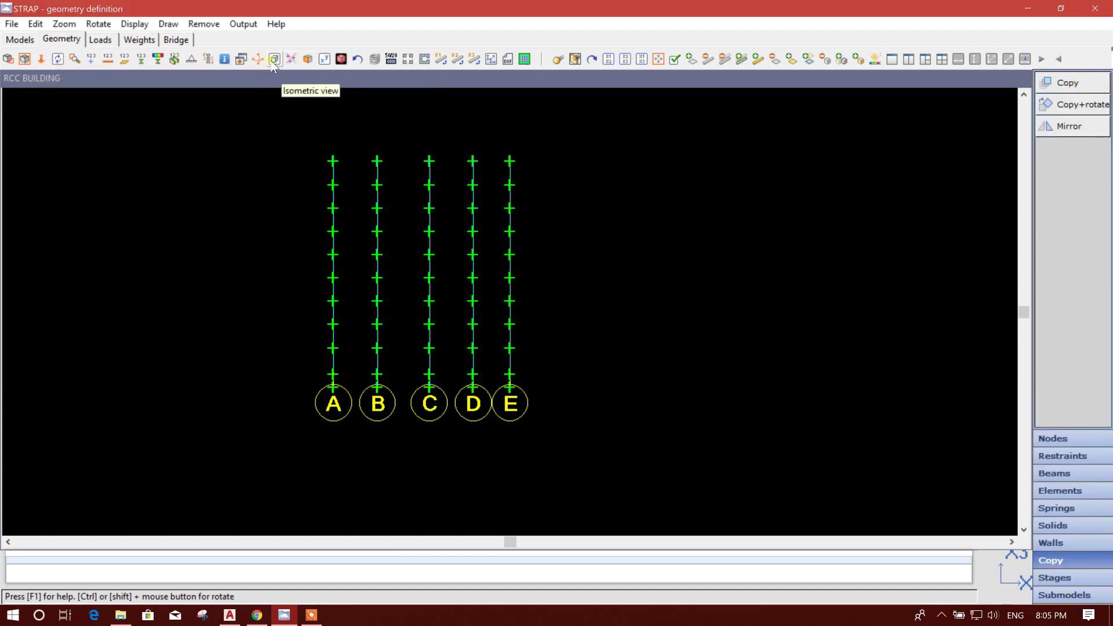
Show the model in isometric view and examine the copied columns on grid line 6 and the base nodes outside the grid
click(305, 59)
scroll(531, 299, up, 5)
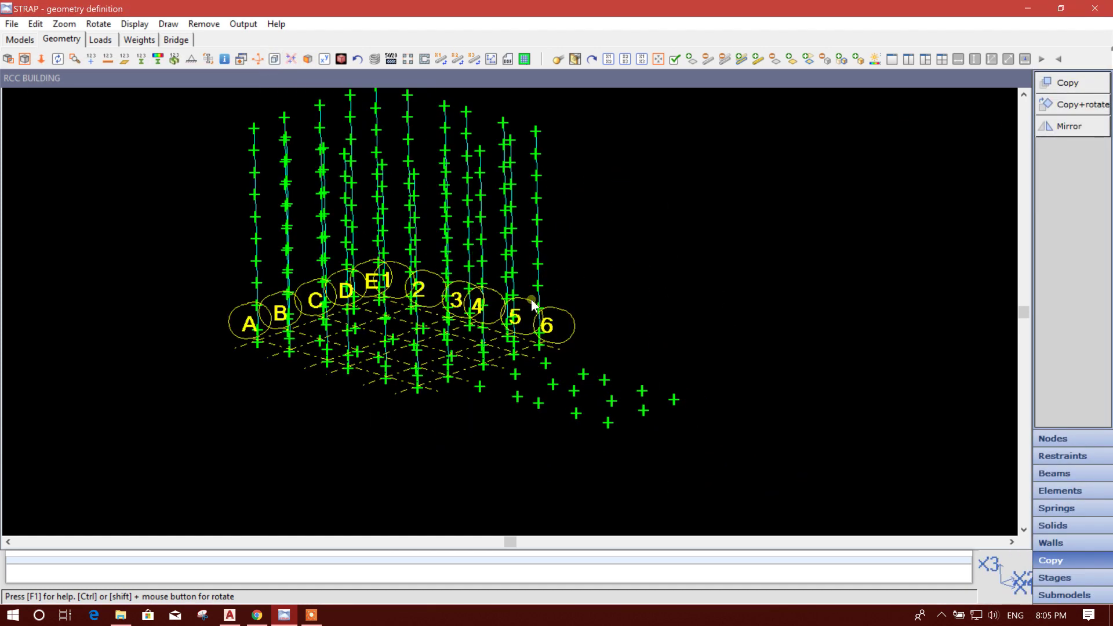
scroll(459, 394, down, 1)
middle_drag(283, 335, 363, 392)
middle_drag(253, 261, 278, 354)
scroll(258, 260, up, 3)
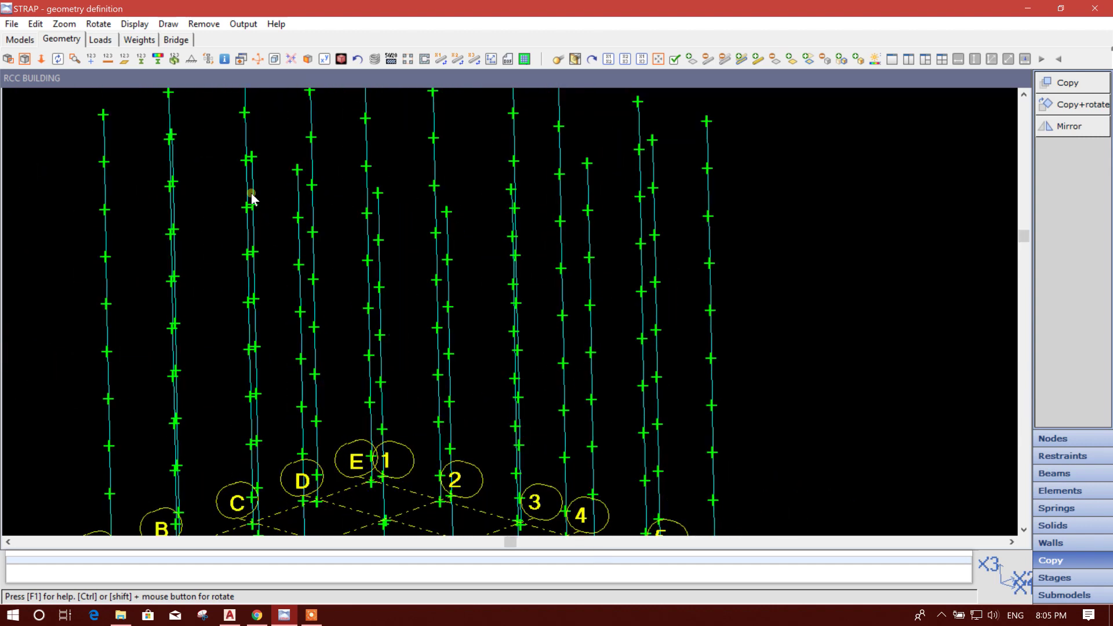
scroll(206, 184, down, 5)
middle_drag(335, 490, 297, 350)
scroll(296, 352, up, 1)
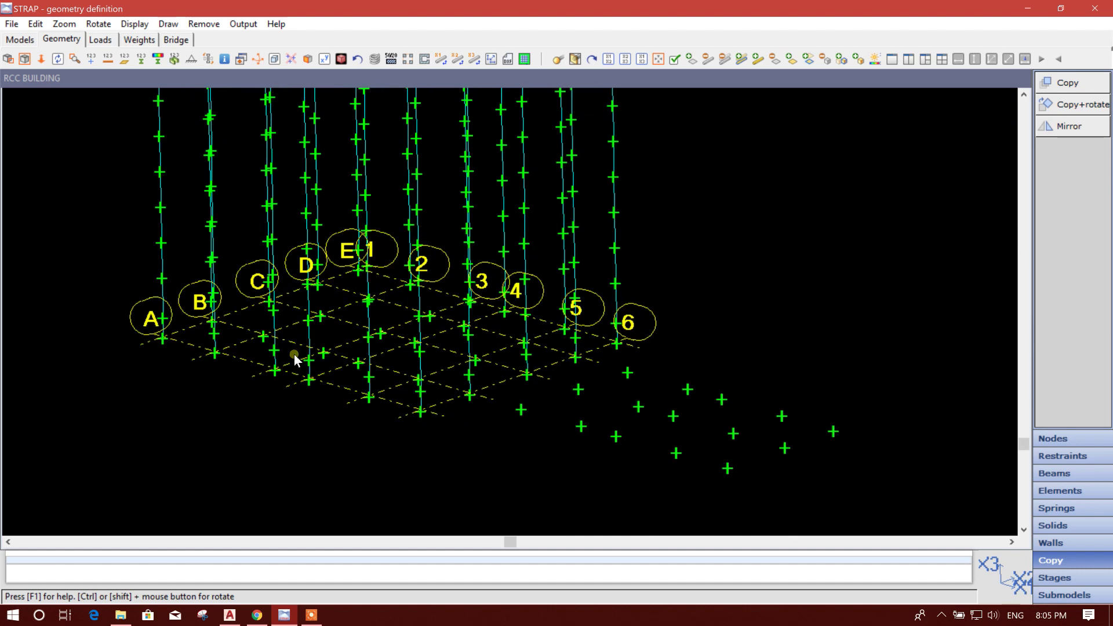
middle_drag(600, 449, 578, 422)
scroll(526, 368, up, 1)
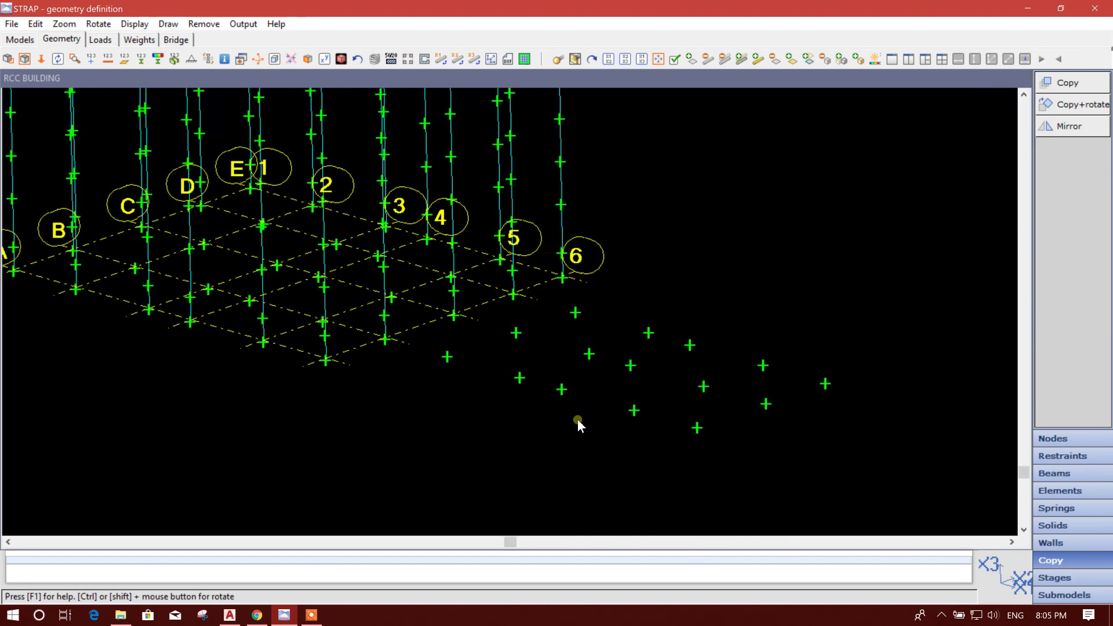
Examine the columns from base to top level and the unused base nodes lying beyond grid line 6
scroll(589, 363, up, 1)
middle_drag(587, 363, 529, 405)
scroll(523, 388, down, 2)
middle_drag(536, 314, 537, 422)
middle_drag(475, 133, 566, 342)
middle_drag(202, 225, 325, 220)
scroll(214, 177, up, 1)
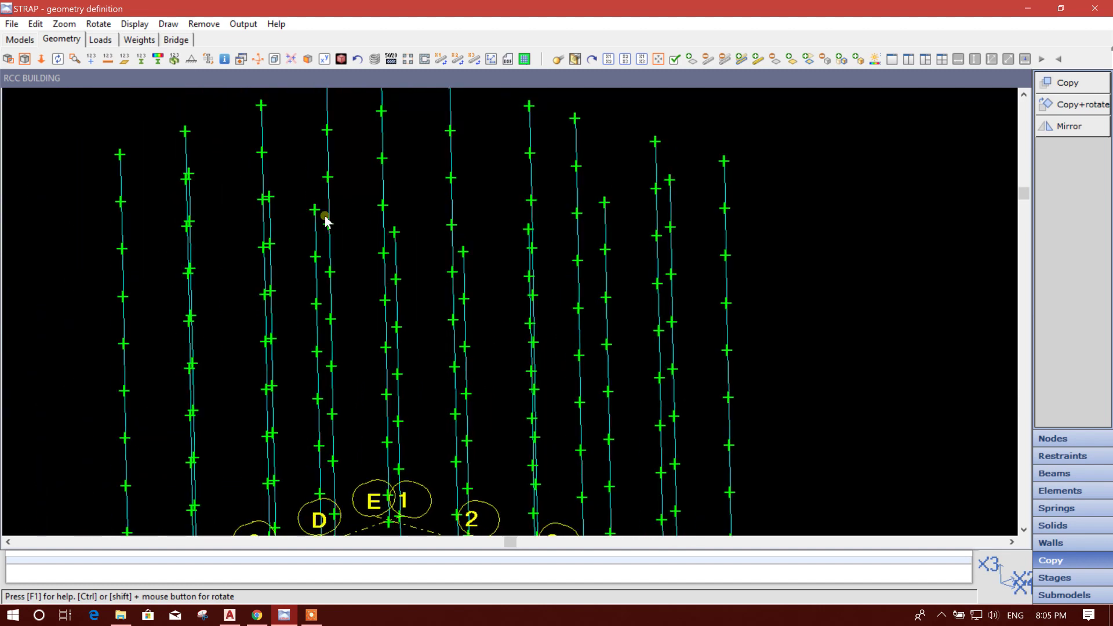
middle_drag(316, 401, 308, 213)
scroll(316, 226, down, 1)
middle_drag(494, 485, 452, 378)
scroll(452, 381, up, 2)
middle_drag(653, 451, 427, 338)
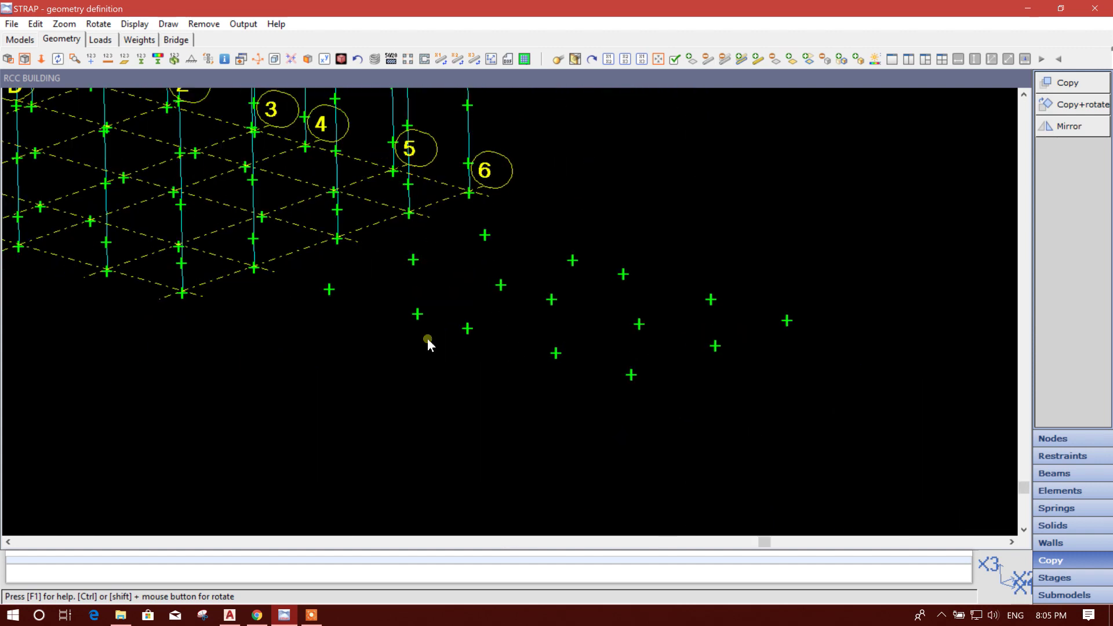
middle_drag(634, 376, 627, 450)
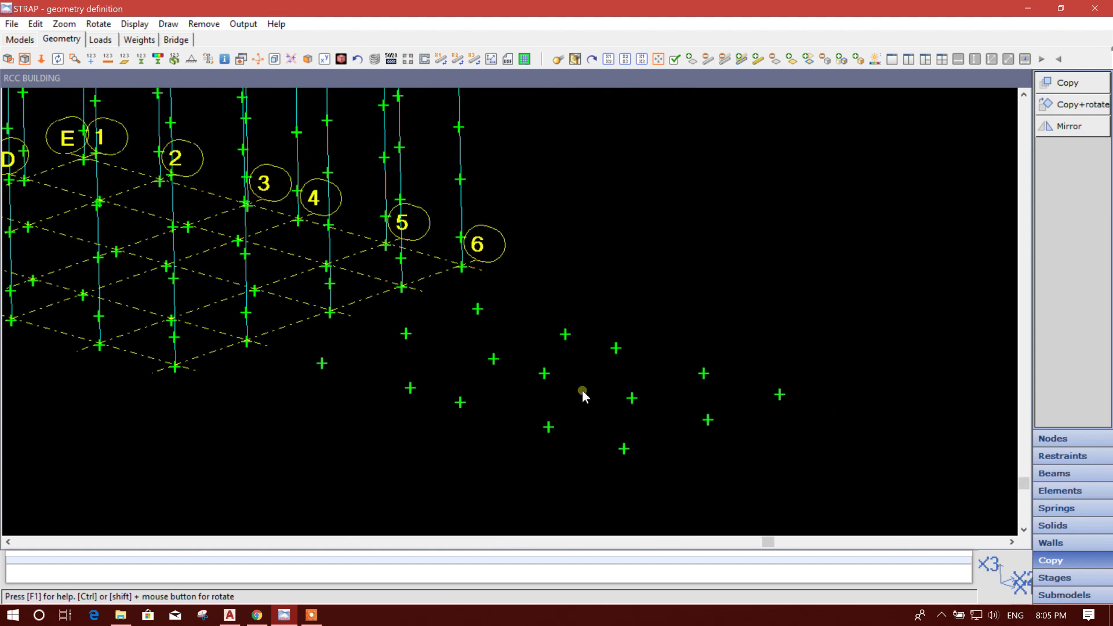
scroll(582, 390, up, 2)
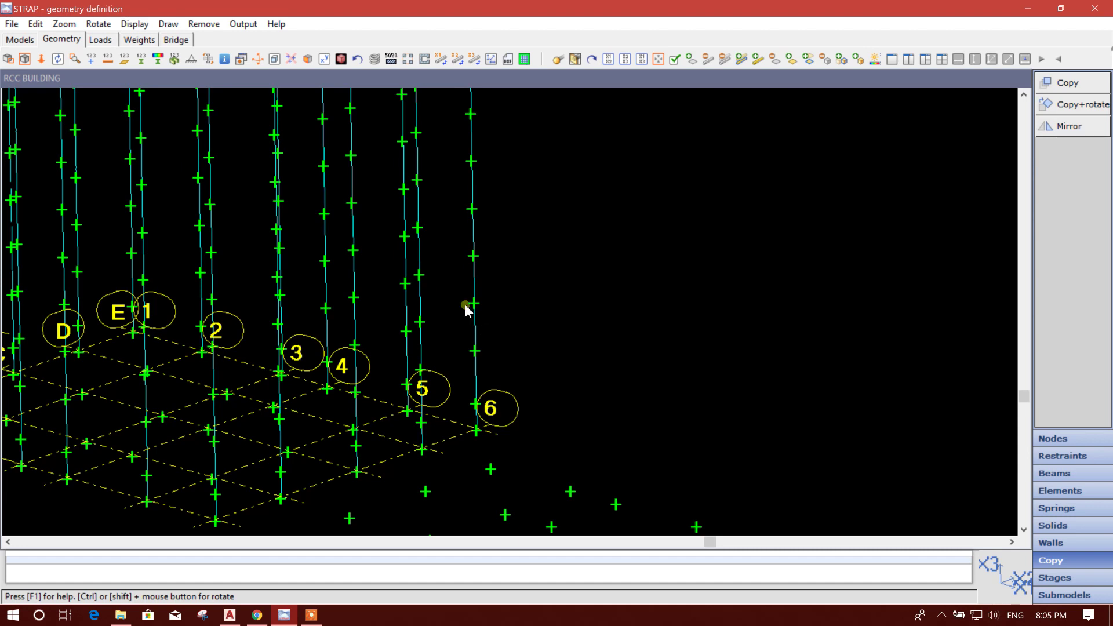
scroll(515, 240, down, 3)
middle_drag(588, 439, 587, 393)
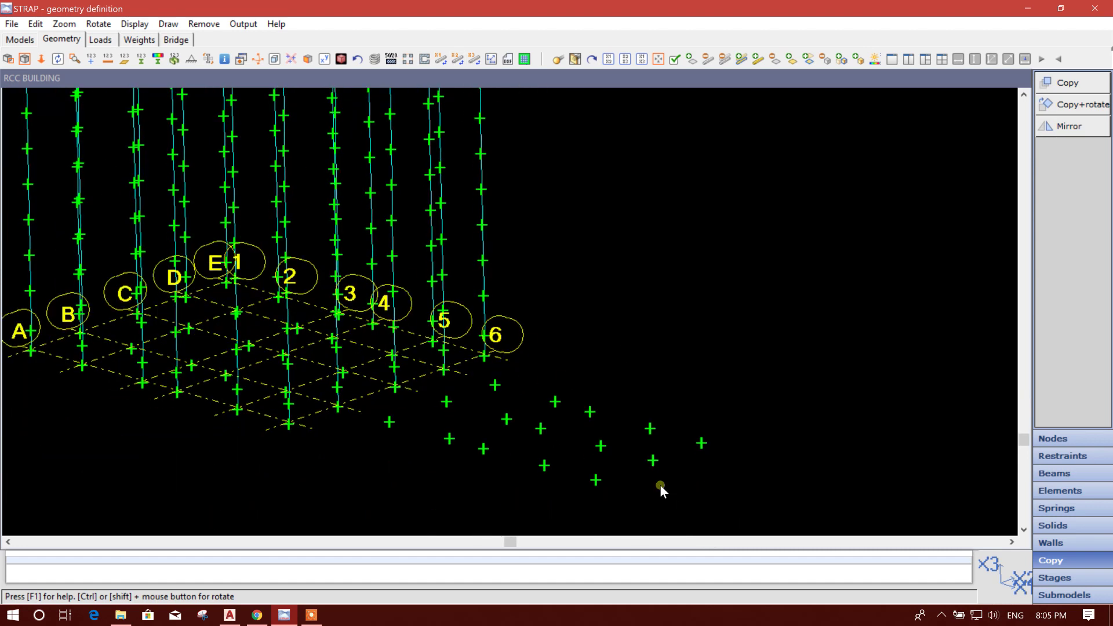
scroll(660, 484, down, 1)
scroll(649, 413, up, 1)
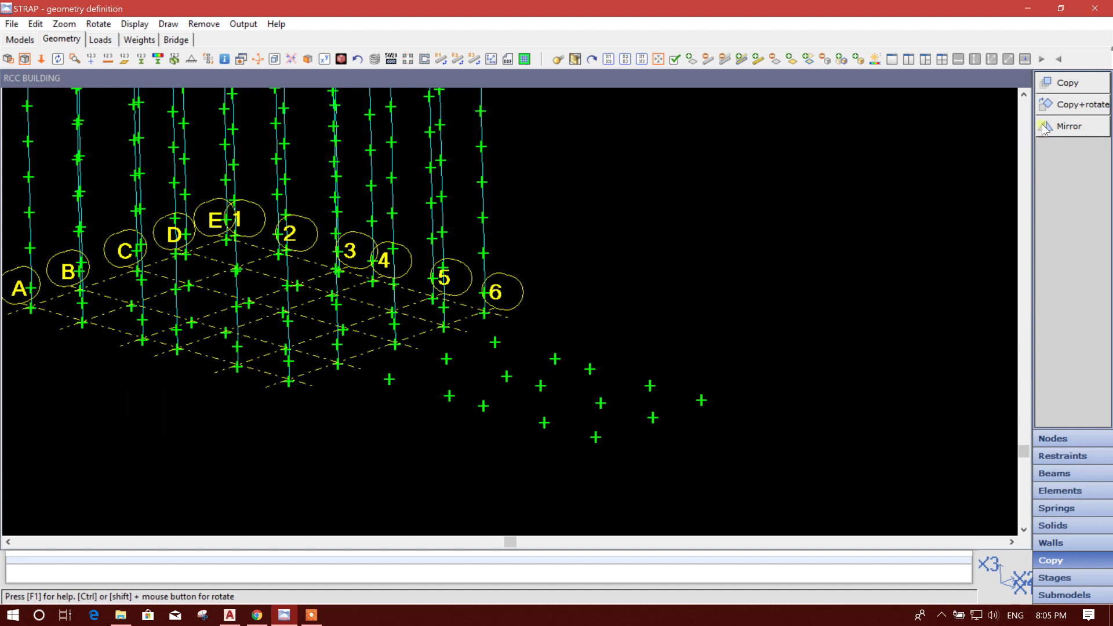
click(1053, 439)
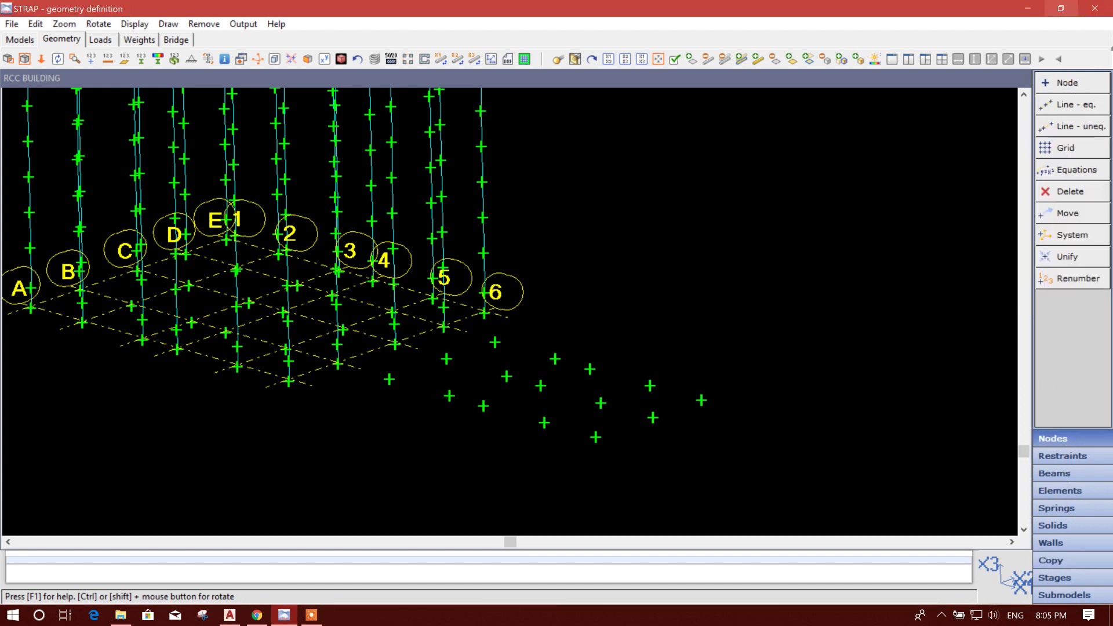
click(1057, 196)
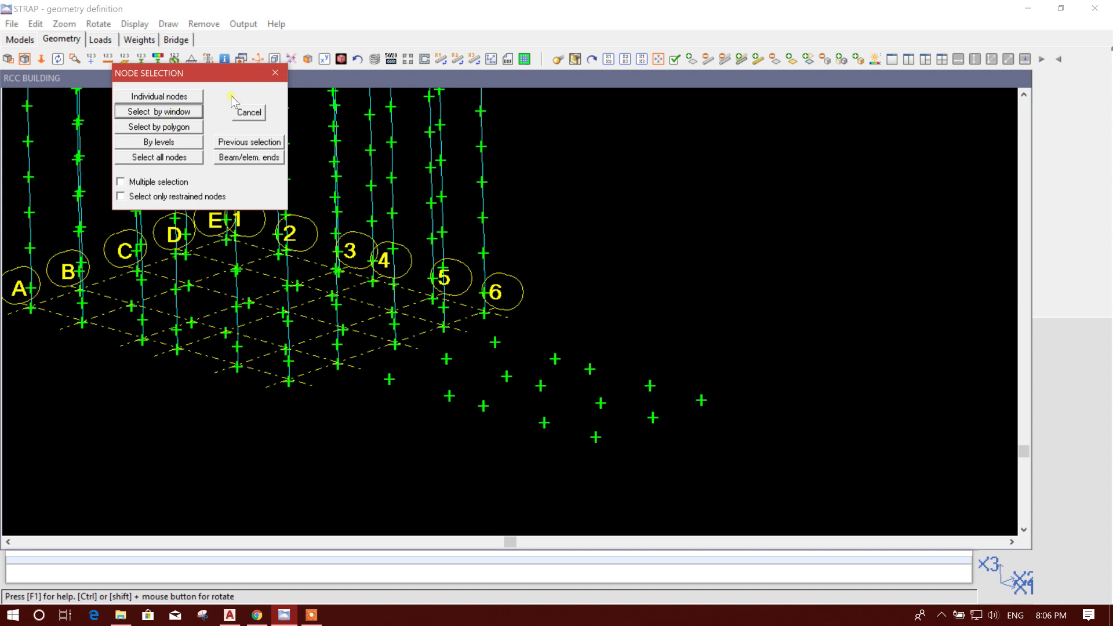
drag(245, 73, 228, 87)
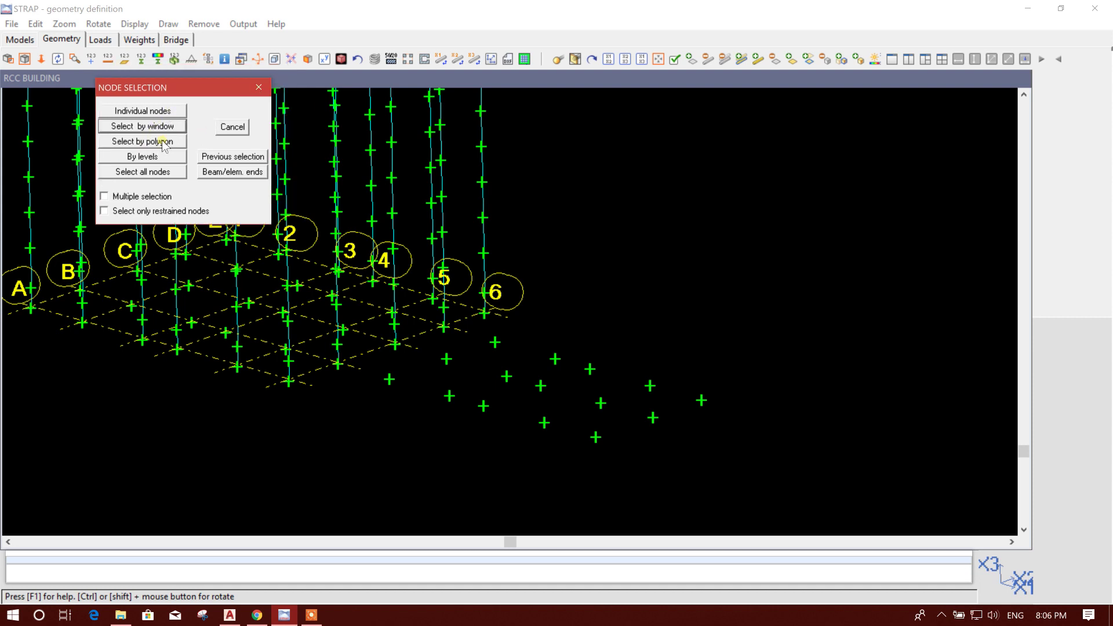
click(255, 88)
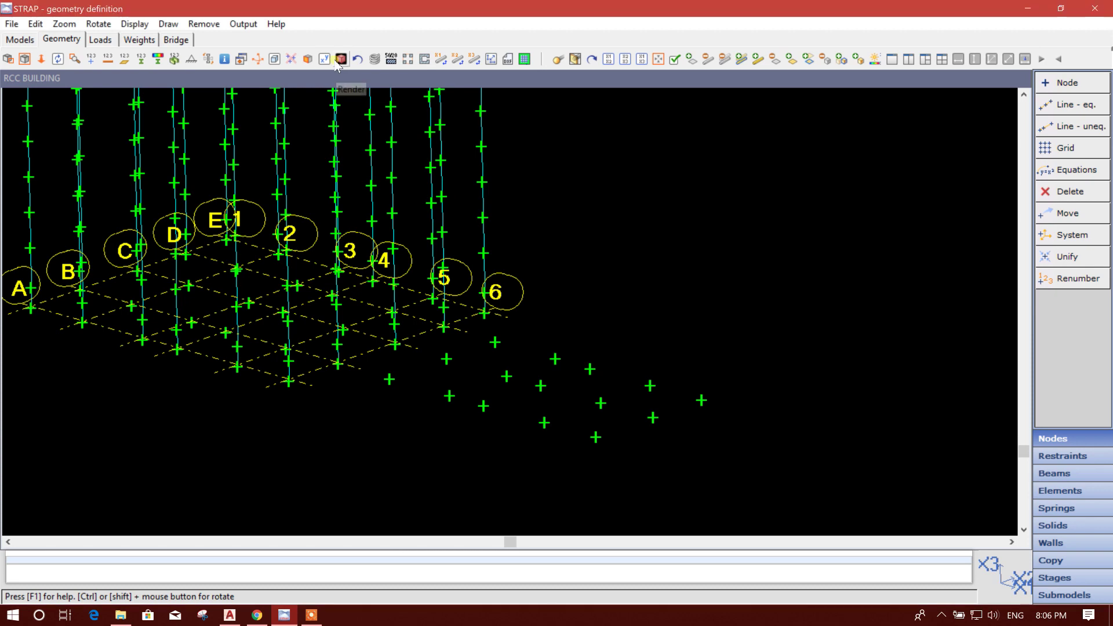
Show the model in plan view and delete all base nodes beyond grid line 6, selecting them with a rectangular window
click(268, 60)
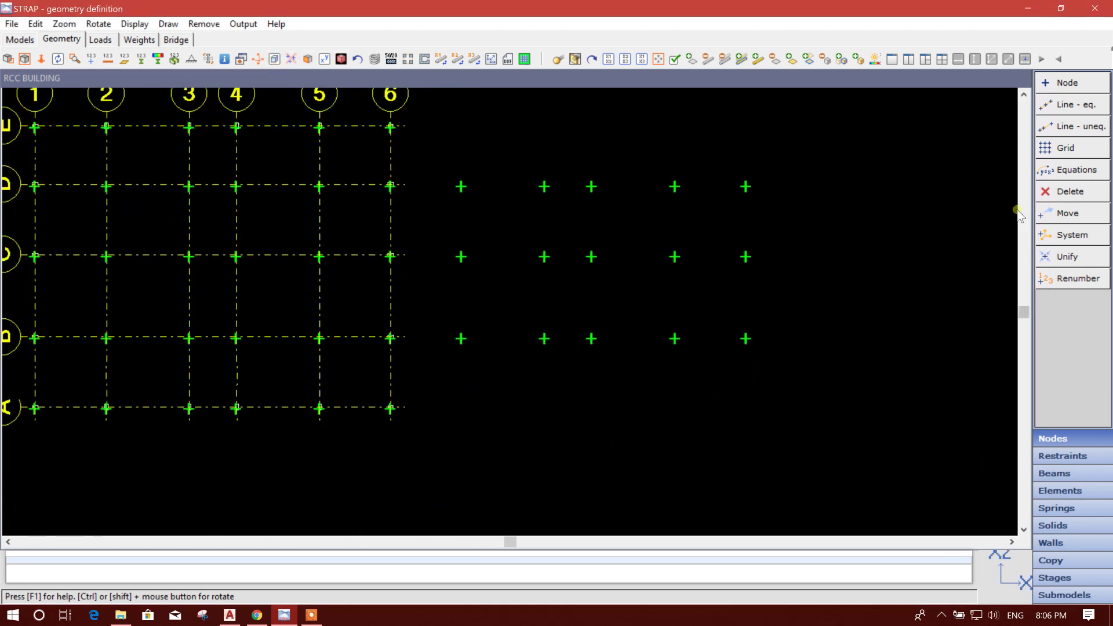
click(1058, 192)
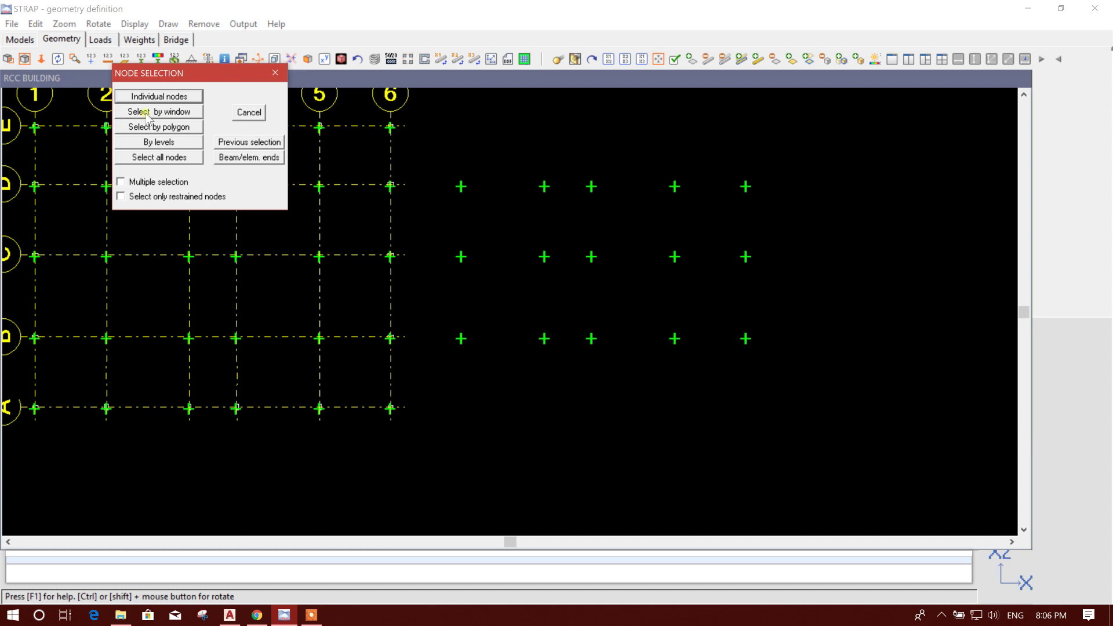
click(152, 111)
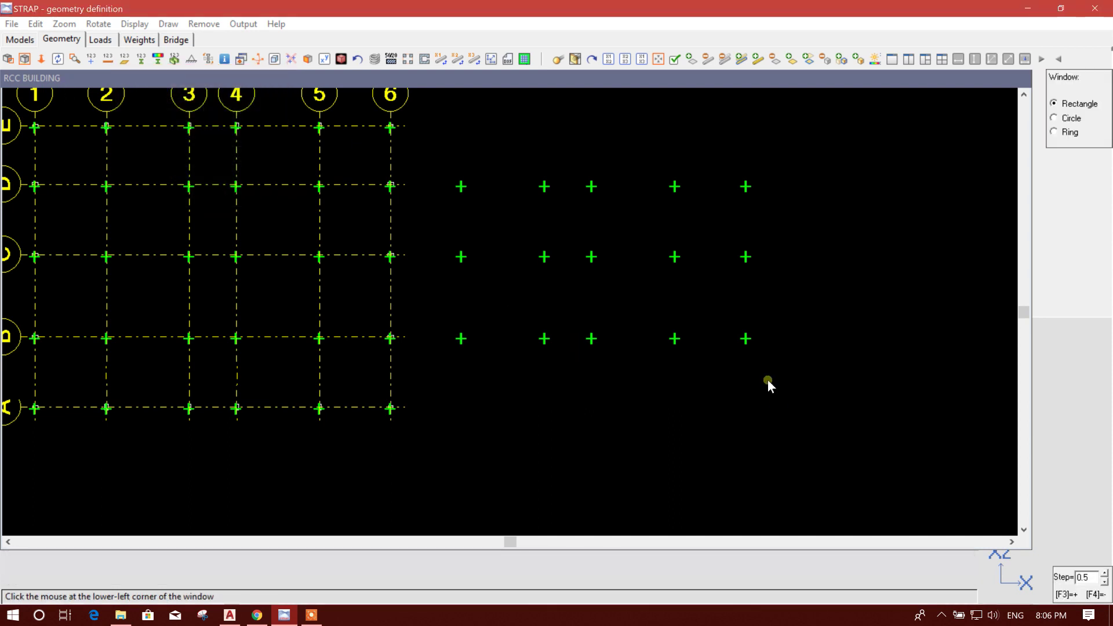
click(427, 166)
click(924, 338)
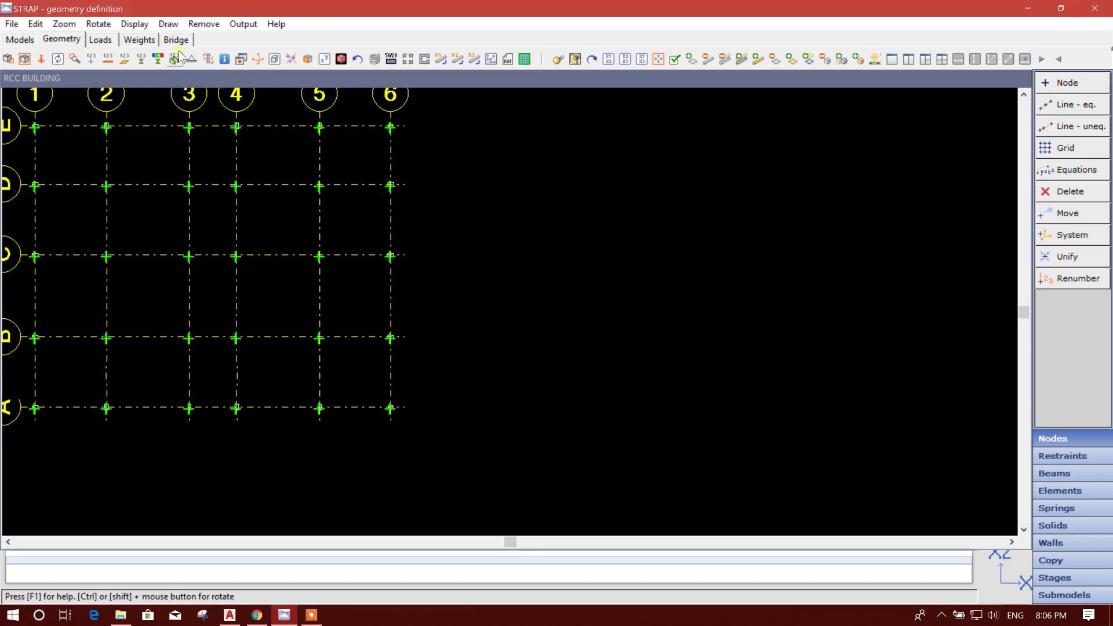
Show the model in isometric view and check the columns and base nodes over the whole grid
click(274, 59)
middle_drag(603, 286, 605, 406)
scroll(460, 382, up, 6)
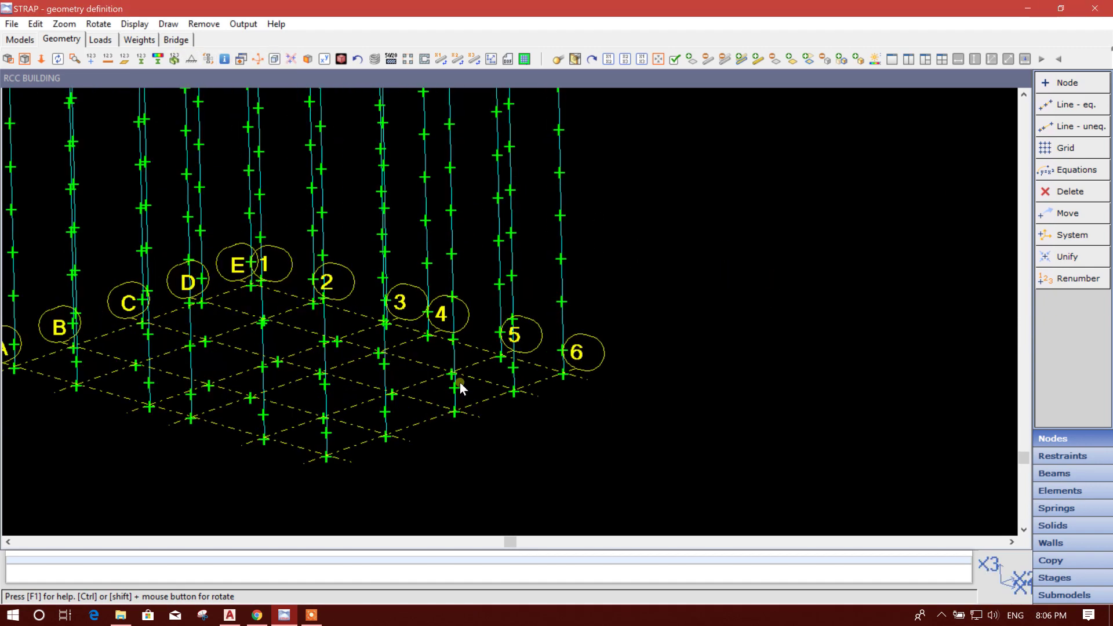
middle_drag(499, 407, 554, 419)
scroll(554, 420, down, 4)
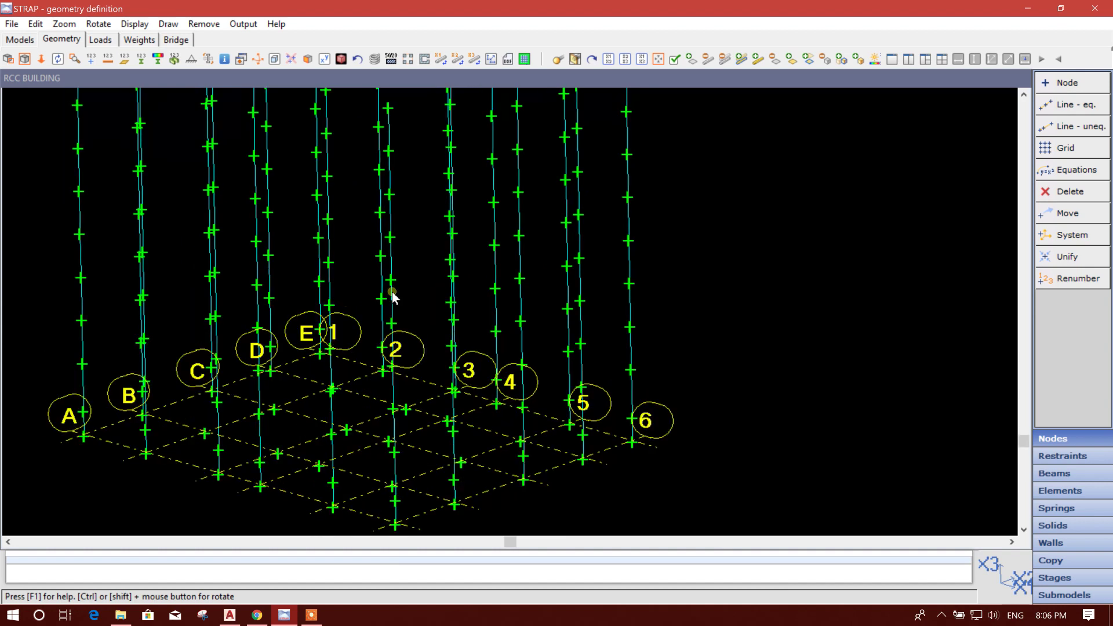
scroll(516, 394, down, 1)
middle_drag(541, 289, 506, 437)
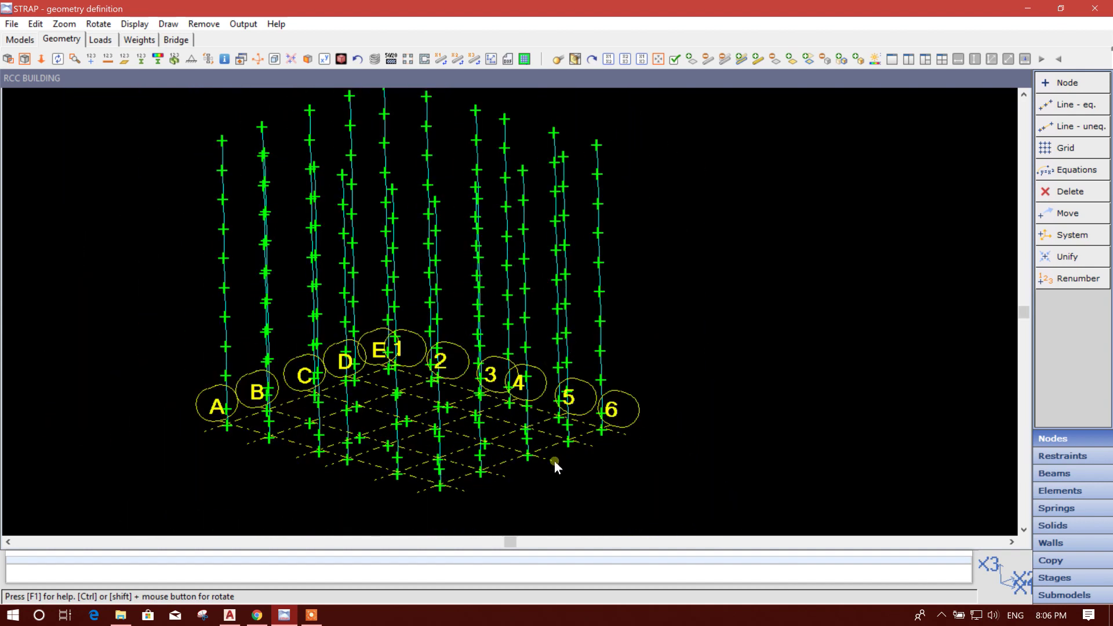
scroll(352, 423, up, 1)
scroll(599, 460, down, 3)
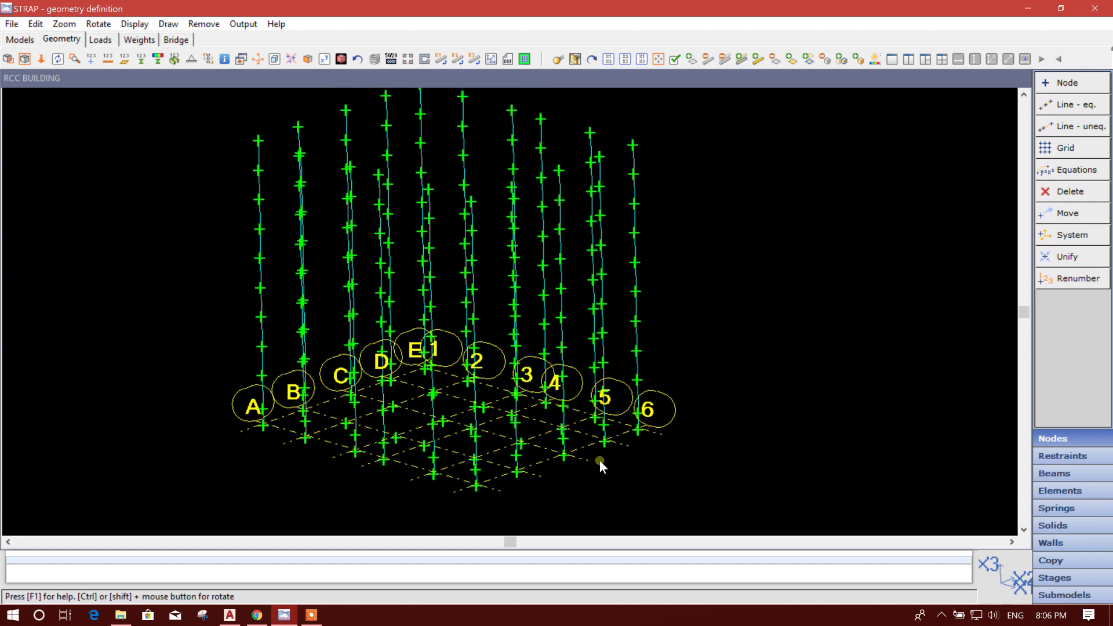
scroll(554, 448, up, 1)
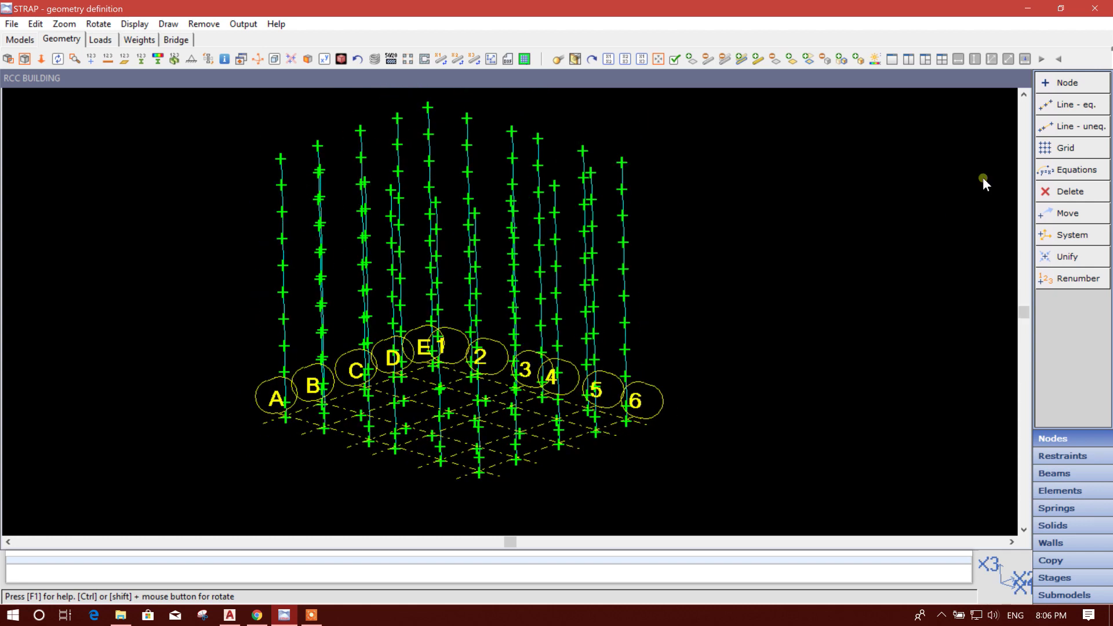
Show the grid in plan view and start defining beam property no. 4 as a rectangular section
click(1070, 473)
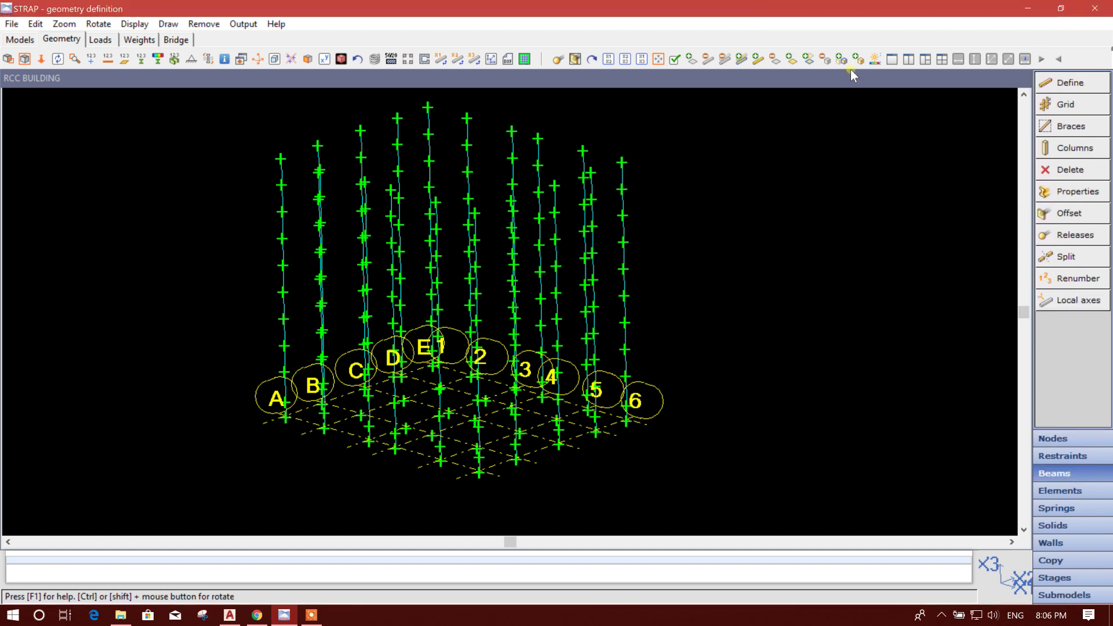
middle_drag(811, 224, 756, 226)
middle_drag(607, 323, 576, 325)
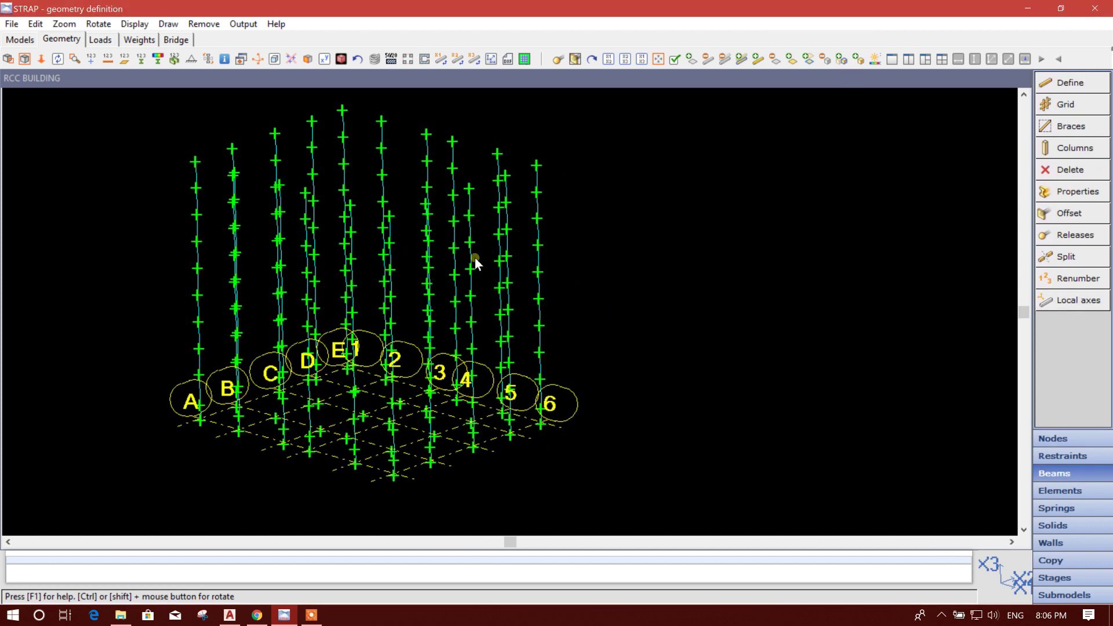
click(274, 58)
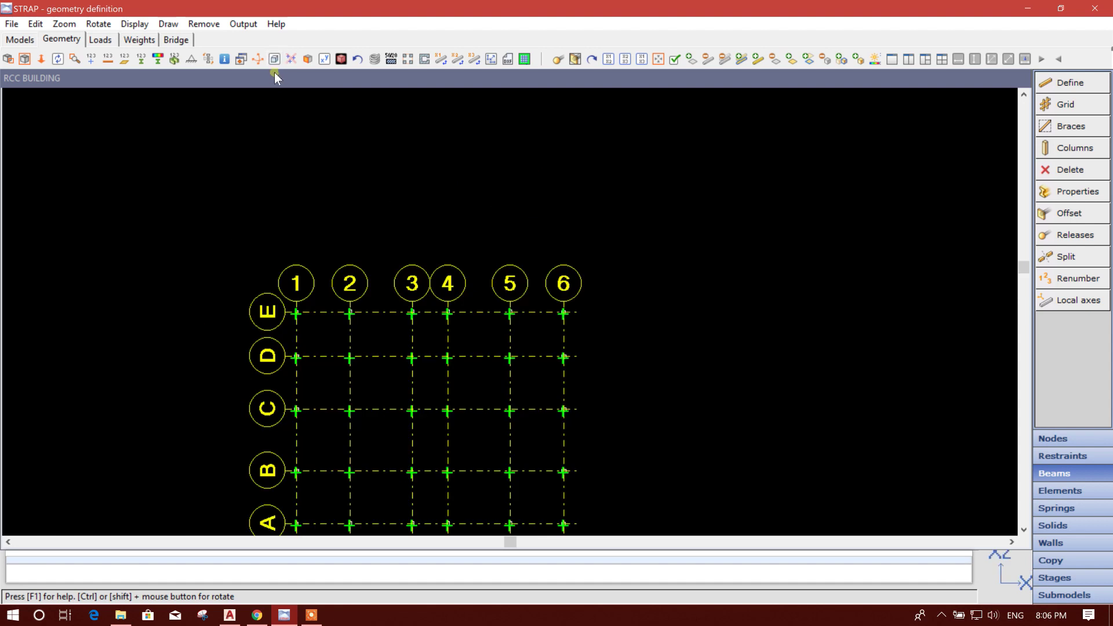
middle_drag(548, 445, 545, 353)
scroll(423, 403, up, 6)
middle_drag(439, 350, 460, 341)
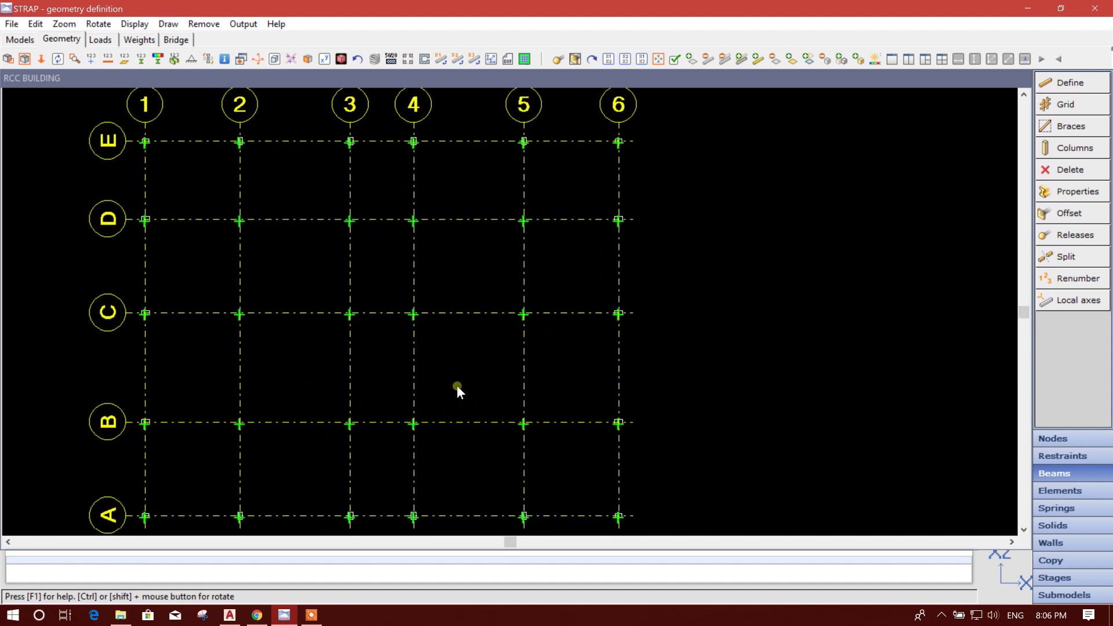
click(1079, 191)
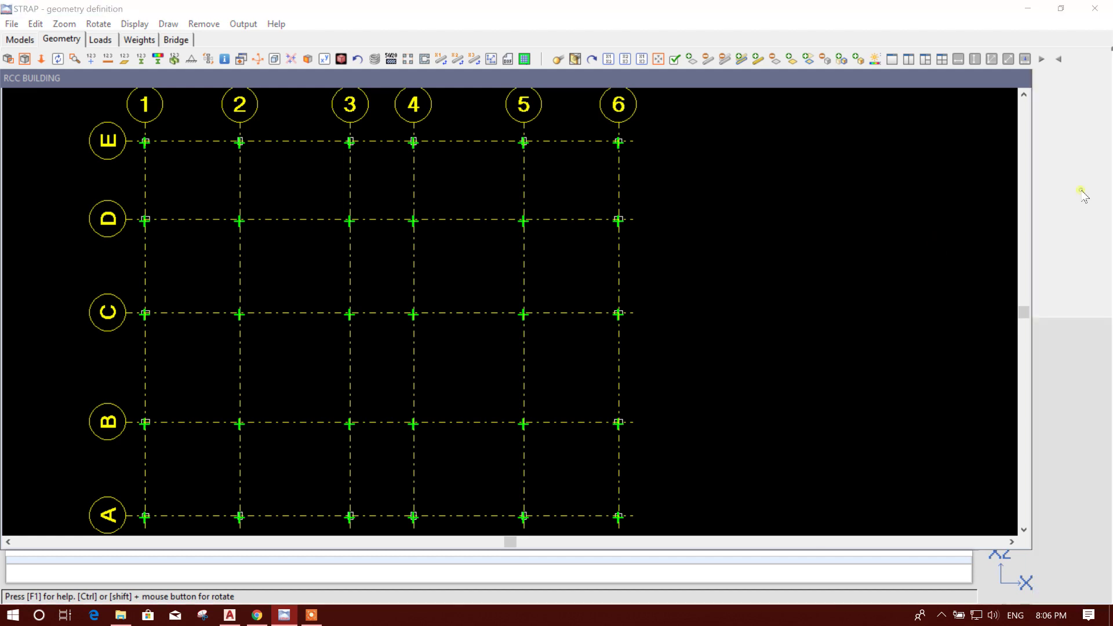
click(105, 258)
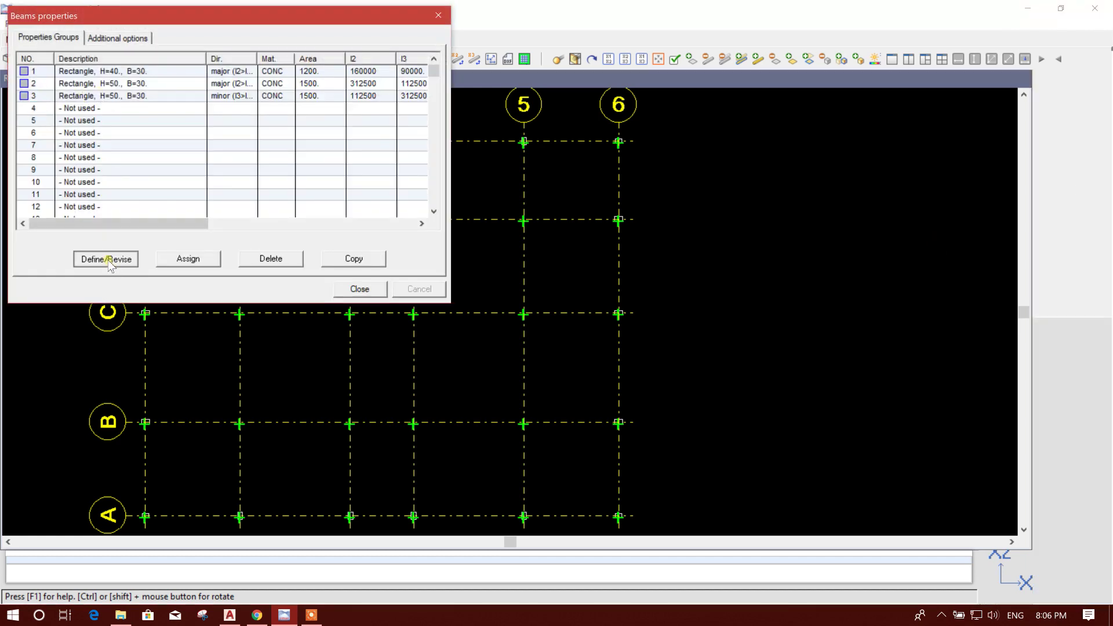
click(190, 104)
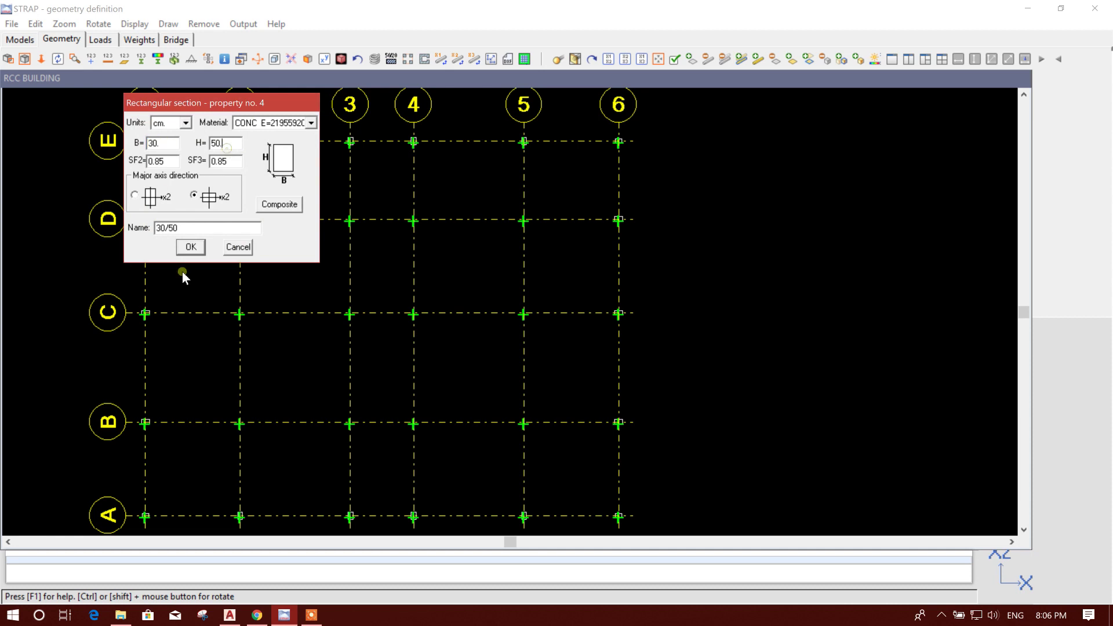
Switch to the AutoCAD plan and check the size of the column at axis D and grid line 3 with a trial linear dimension
click(243, 613)
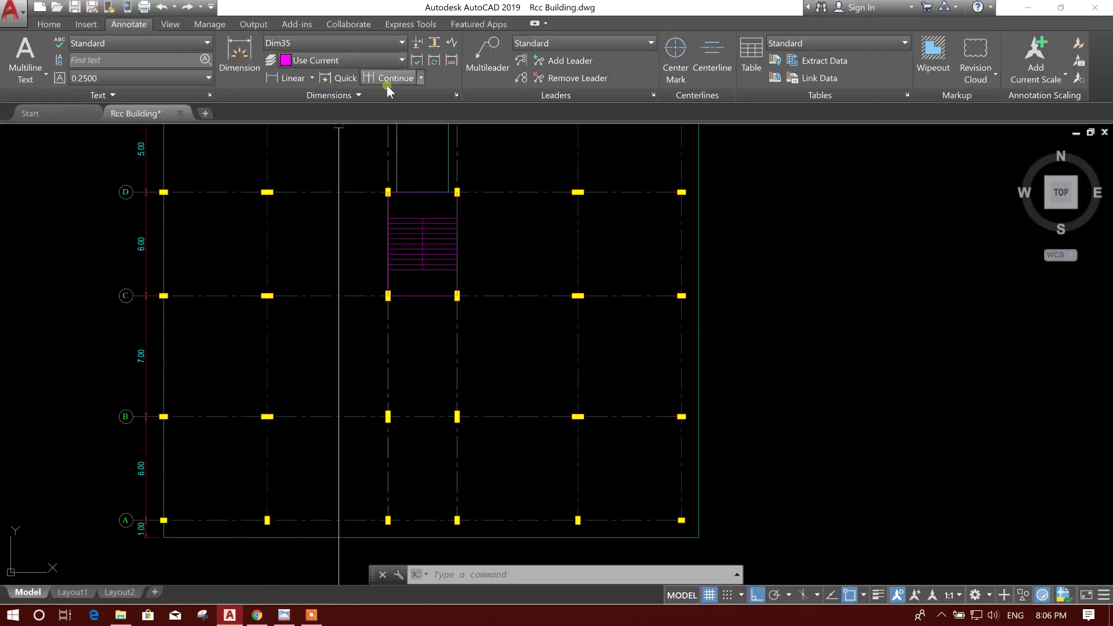
click(284, 78)
scroll(273, 317, up, 5)
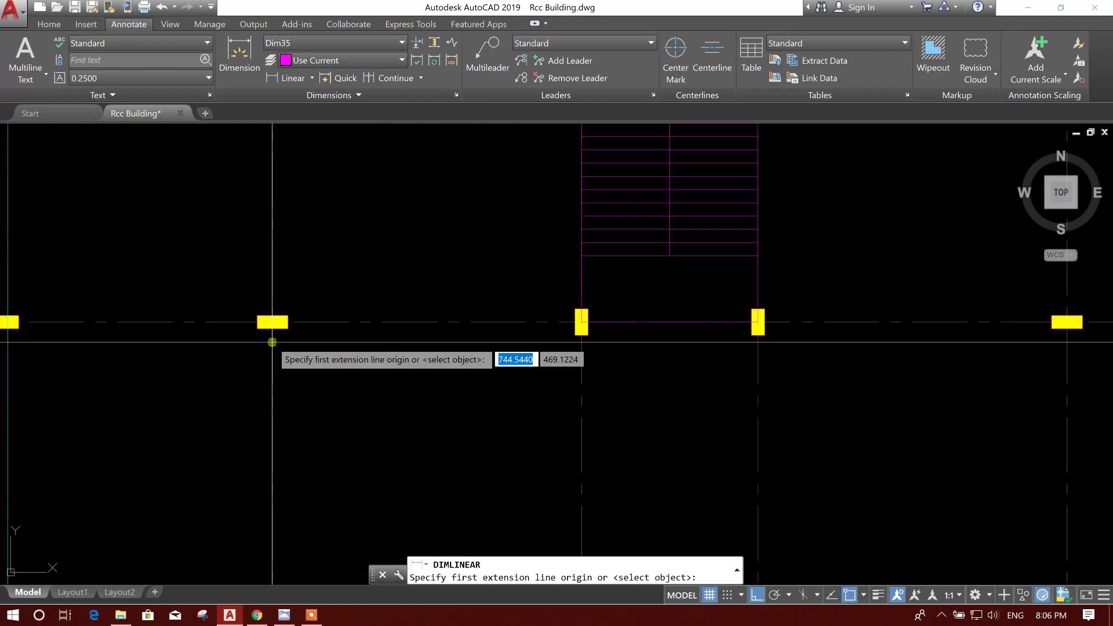
scroll(397, 379, down, 5)
scroll(475, 307, up, 4)
key(Return)
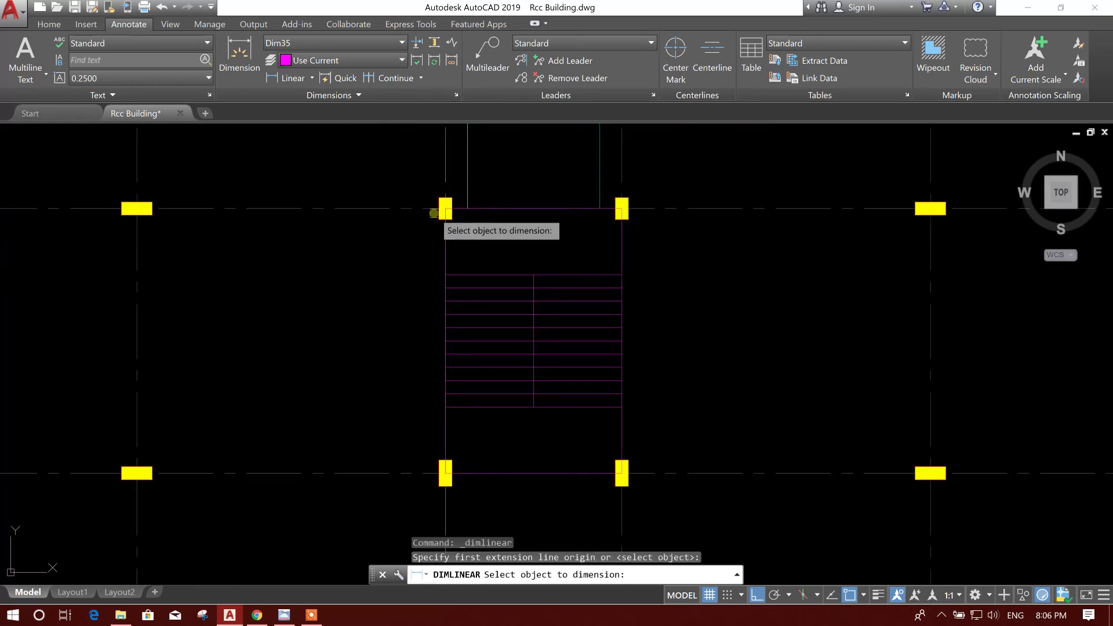
click(436, 215)
key(Escape)
Examine the column layout and the staircase between grid lines 3 and 4 in the plan, leaving the drawing unedited
scroll(423, 255, down, 3)
scroll(447, 348, up, 1)
scroll(371, 382, up, 5)
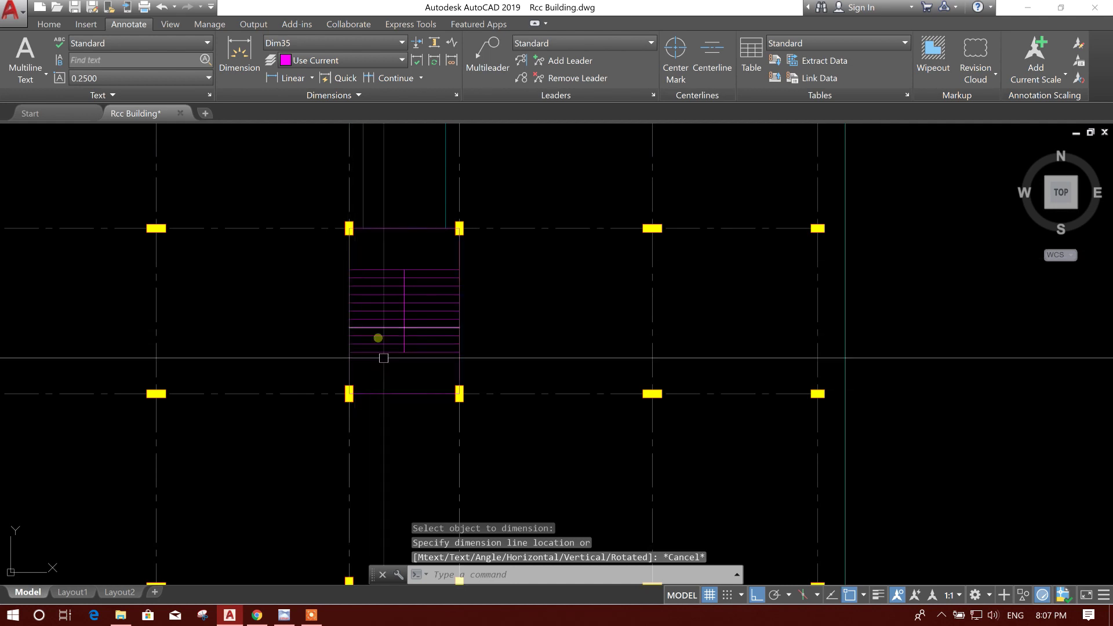
key(Return)
key(Return)
scroll(287, 392, down, 6)
key(Escape)
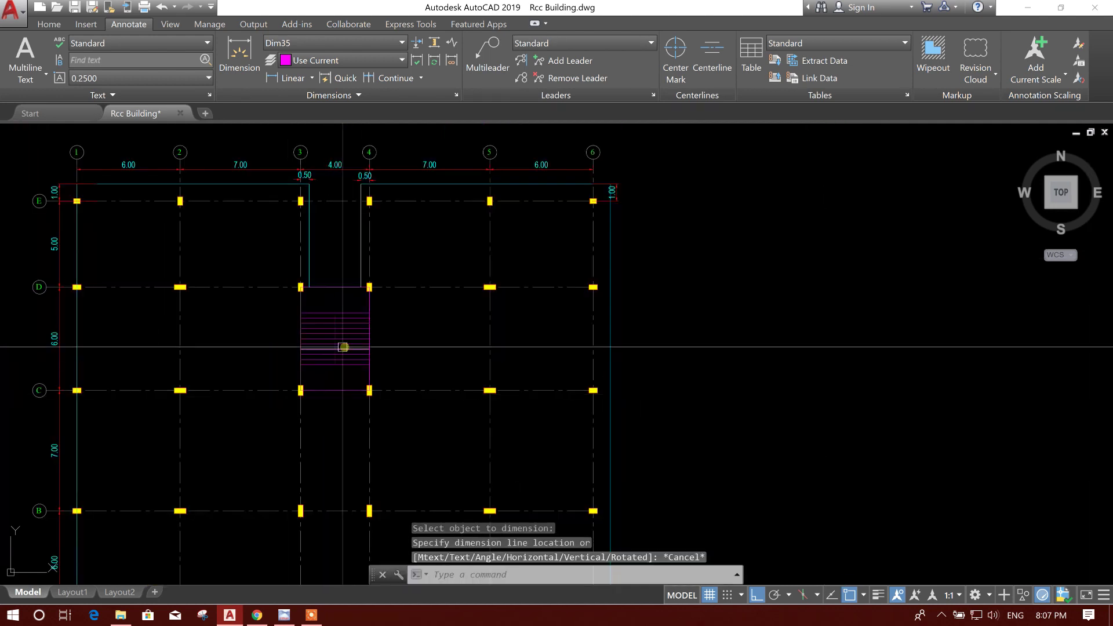
middle_drag(370, 429, 390, 382)
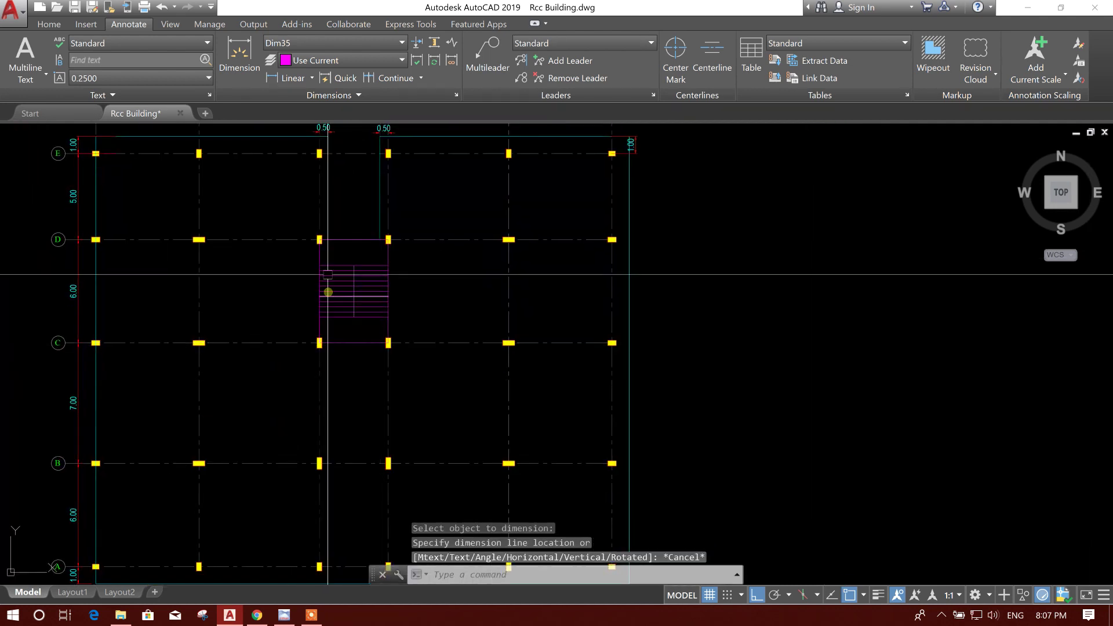
click(297, 207)
click(430, 382)
key(Escape)
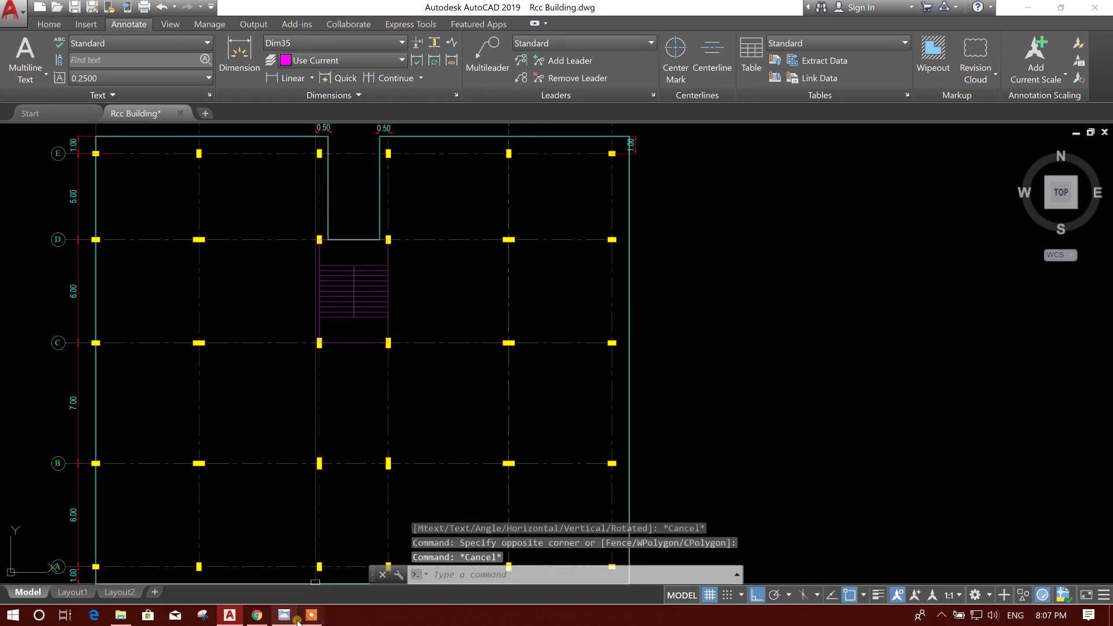
Set the height H of beam property no. 4 to 60 cm in STRAP and check the column orientation in the AutoCAD plan
click(284, 614)
drag(233, 146, 159, 155)
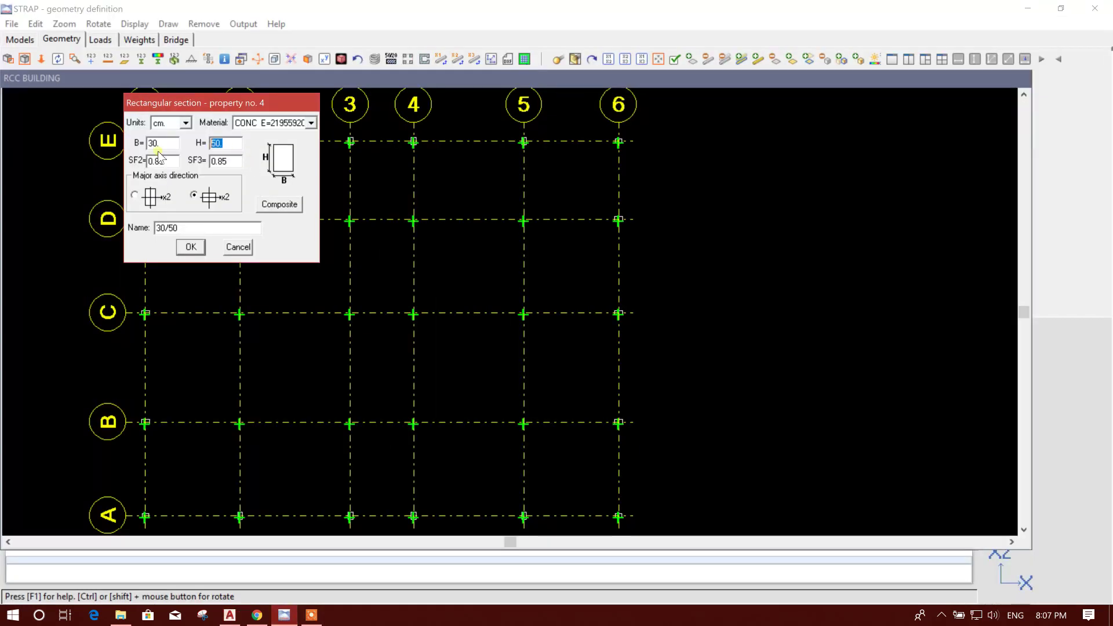
text(6)
click(230, 614)
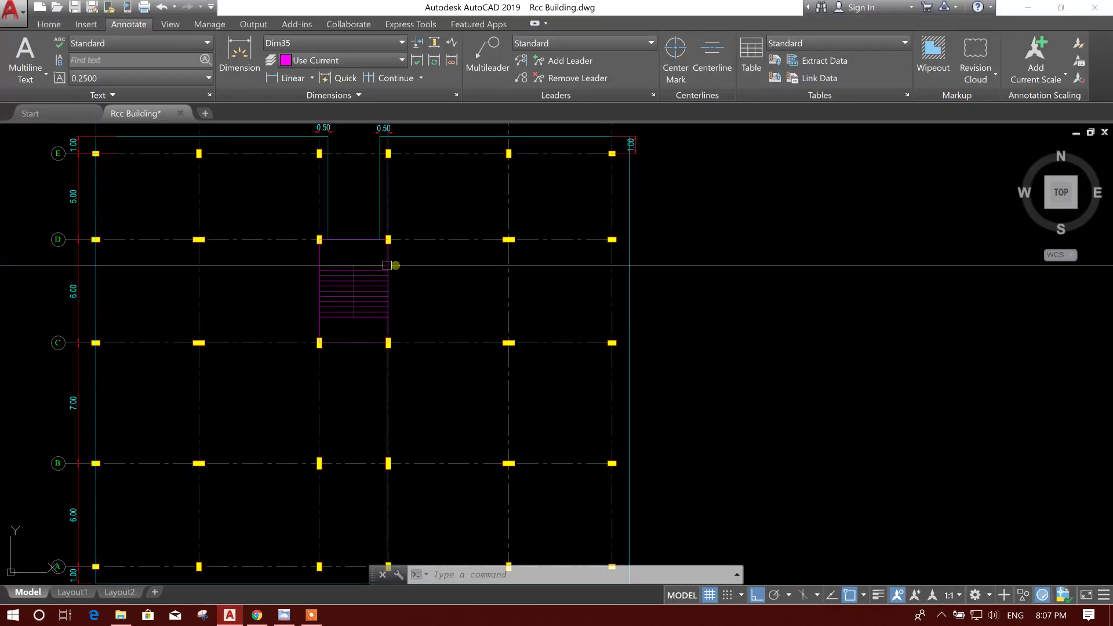
middle_drag(301, 189, 305, 234)
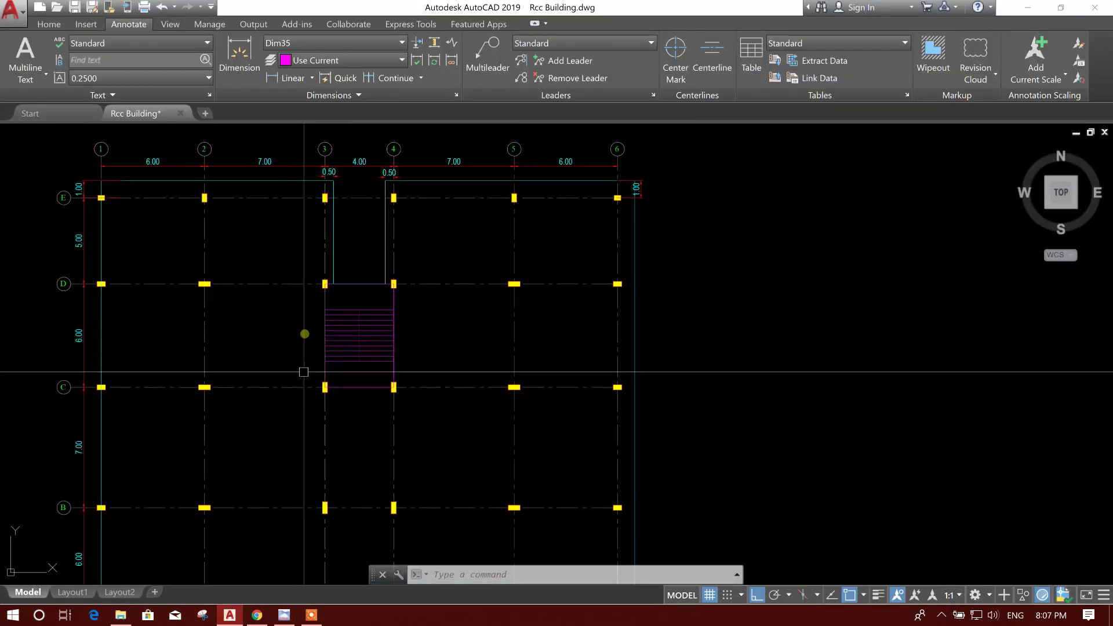
Finish beam property no. 4 in STRAP as section 30/60 with the horizontally oriented major axis direction, and leave the beam properties
click(283, 615)
click(137, 195)
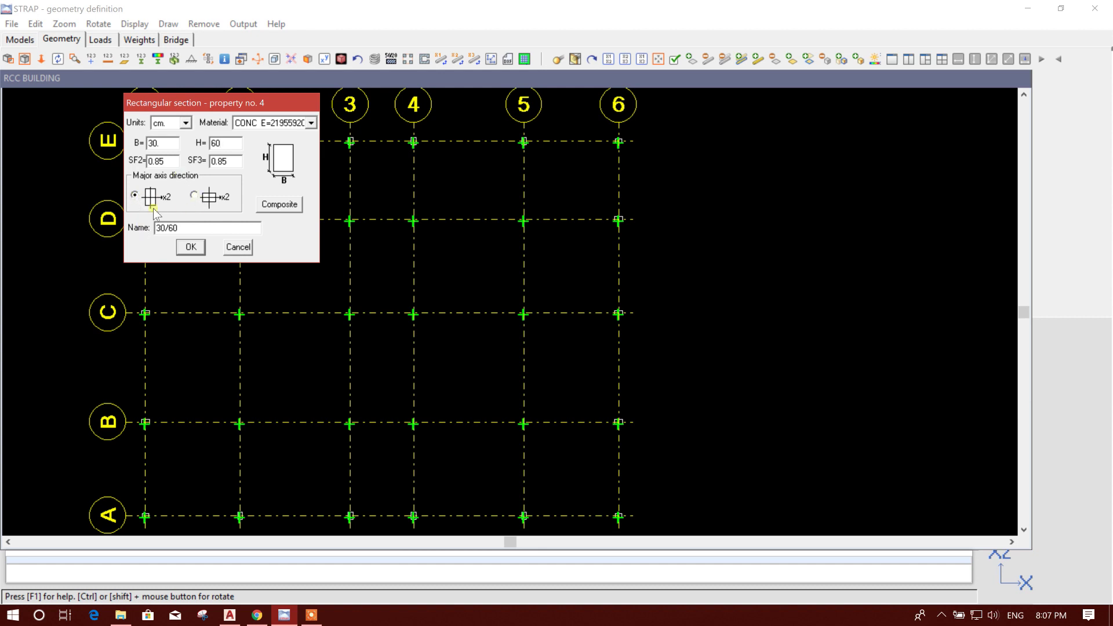
drag(224, 109, 458, 145)
click(426, 231)
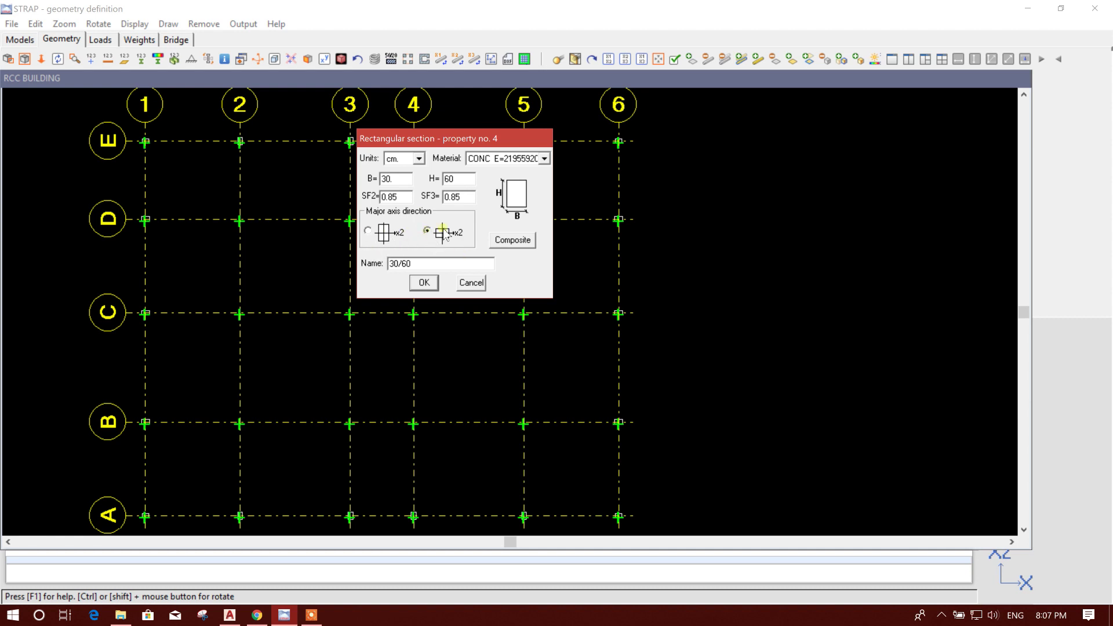
drag(437, 141, 427, 102)
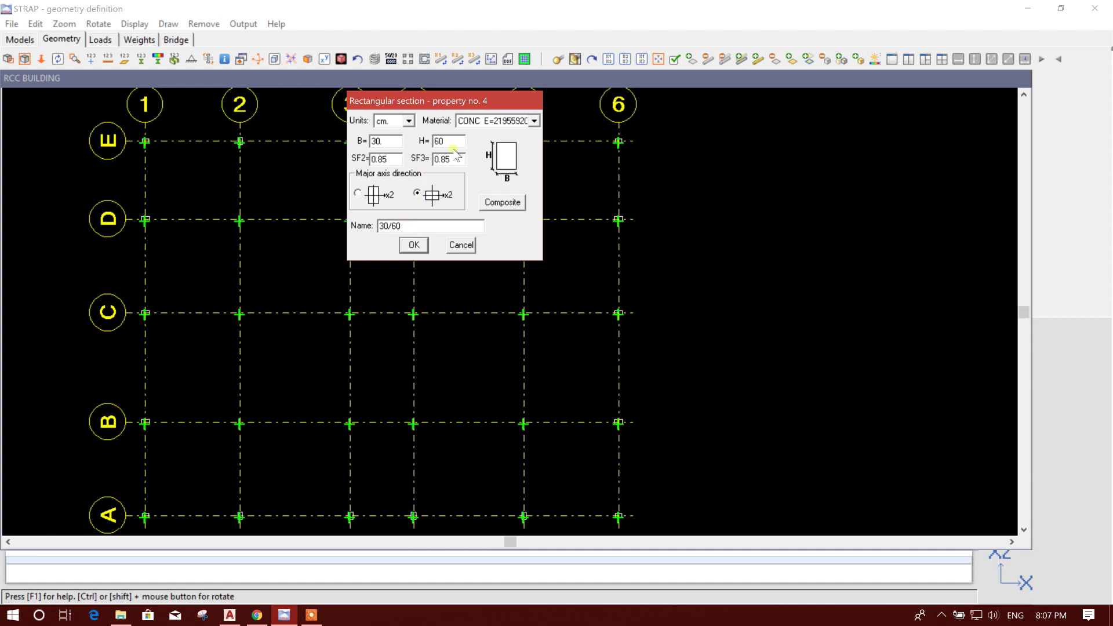
click(422, 253)
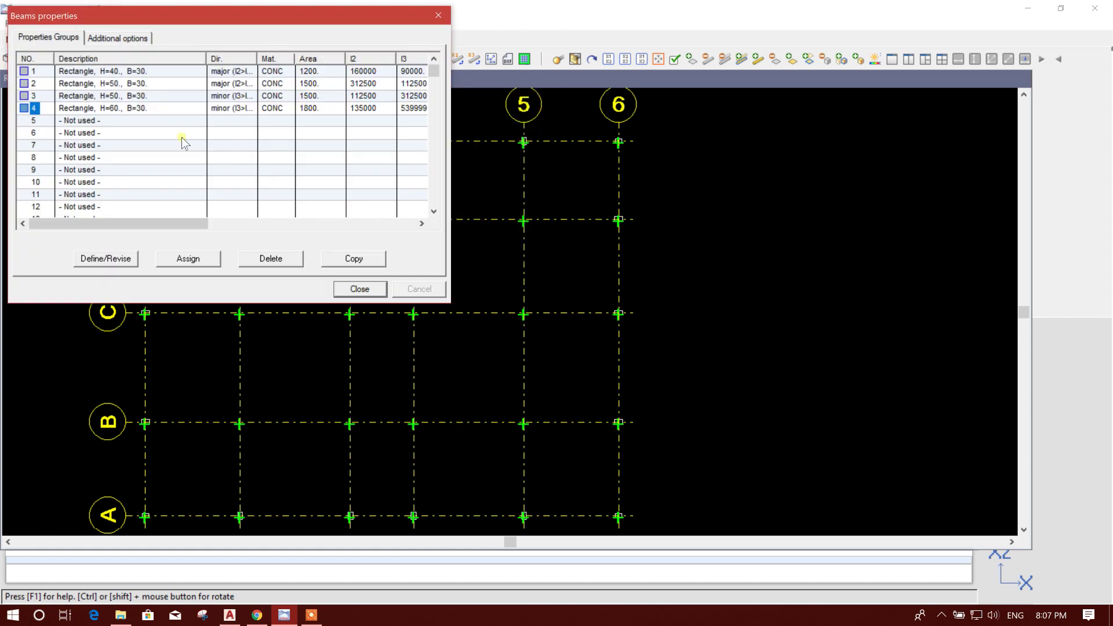
click(359, 289)
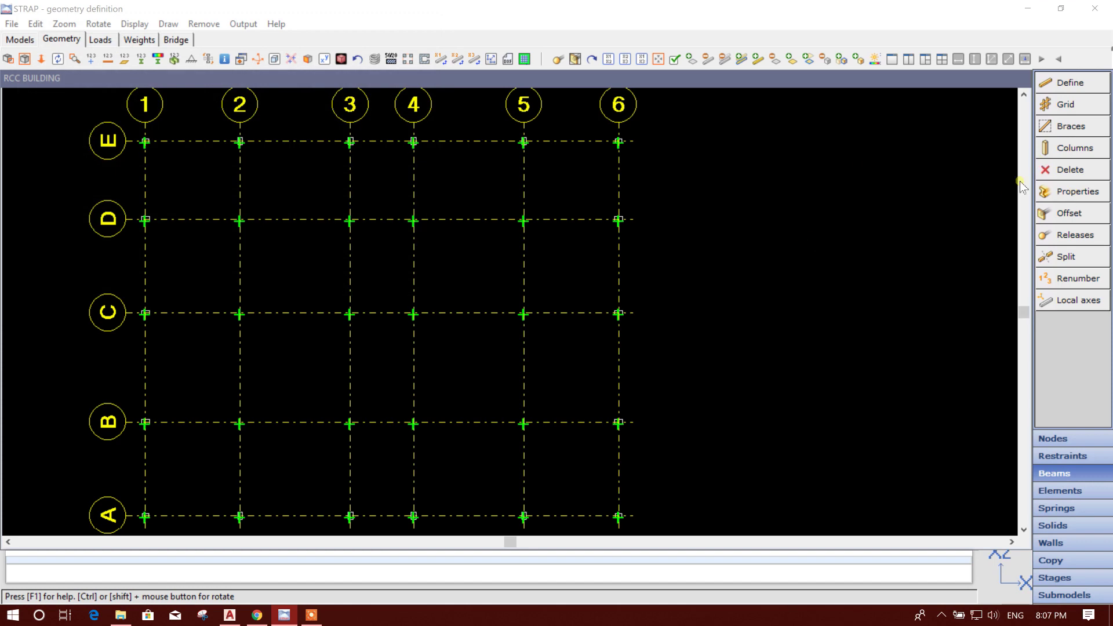
Define columns with property no. 4 from level 0.00 to 31.00 at the intersections of axes C and D with grid lines 3 and 4
click(1072, 148)
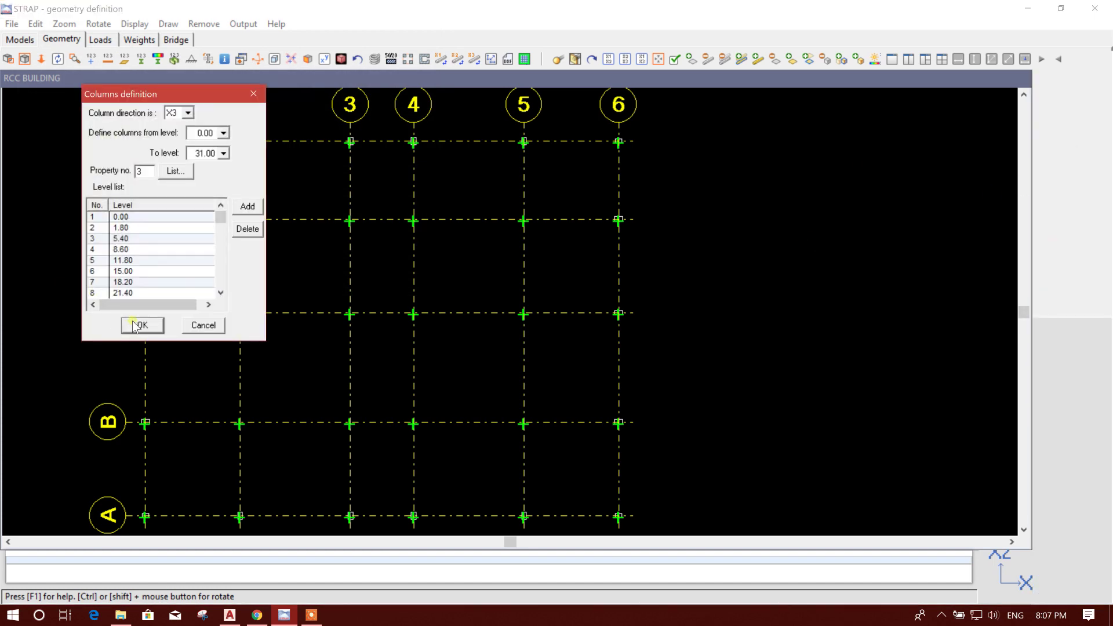
click(176, 171)
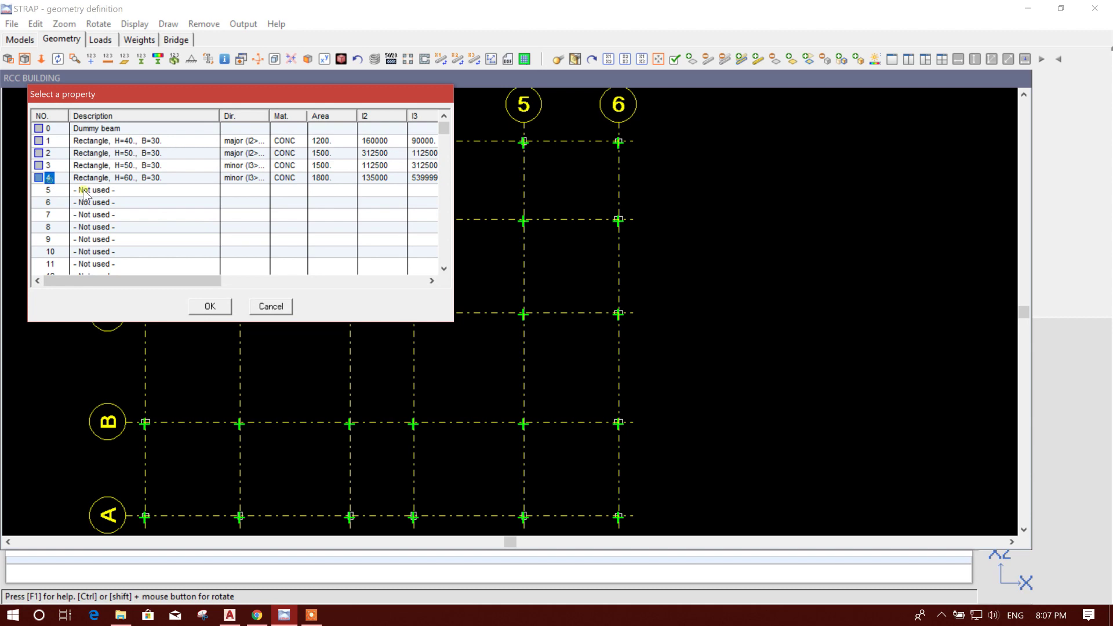
click(210, 306)
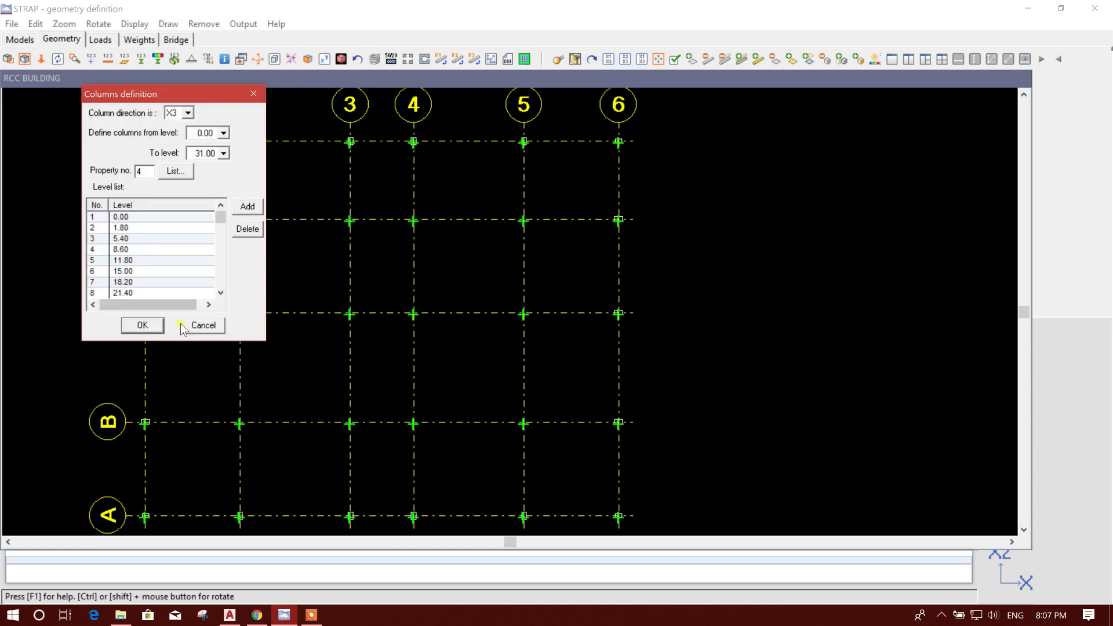
click(142, 325)
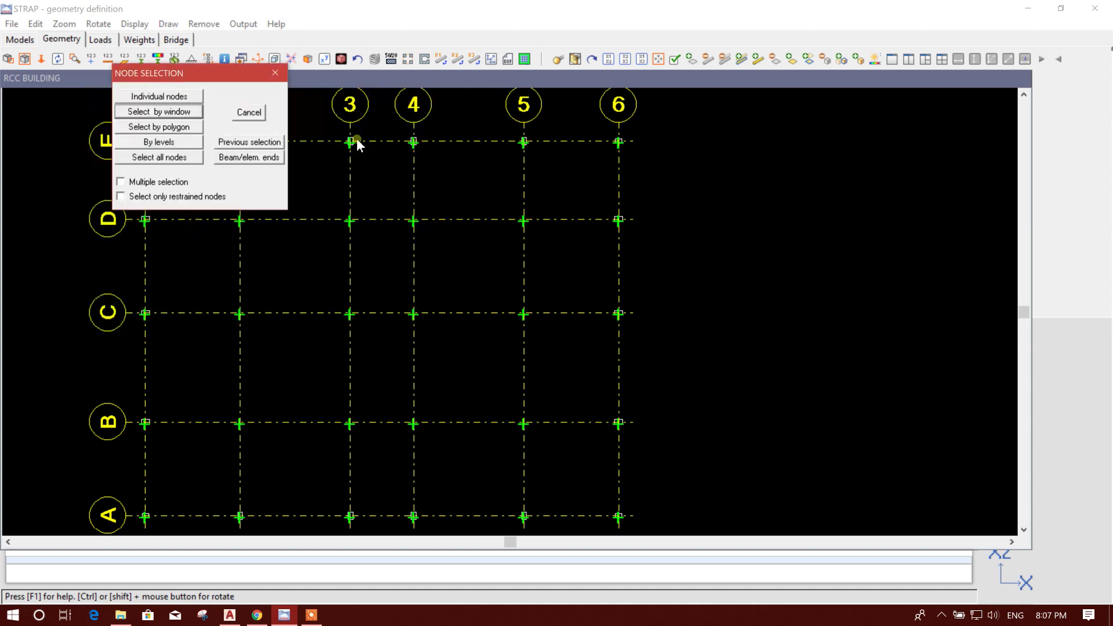
click(180, 111)
click(329, 203)
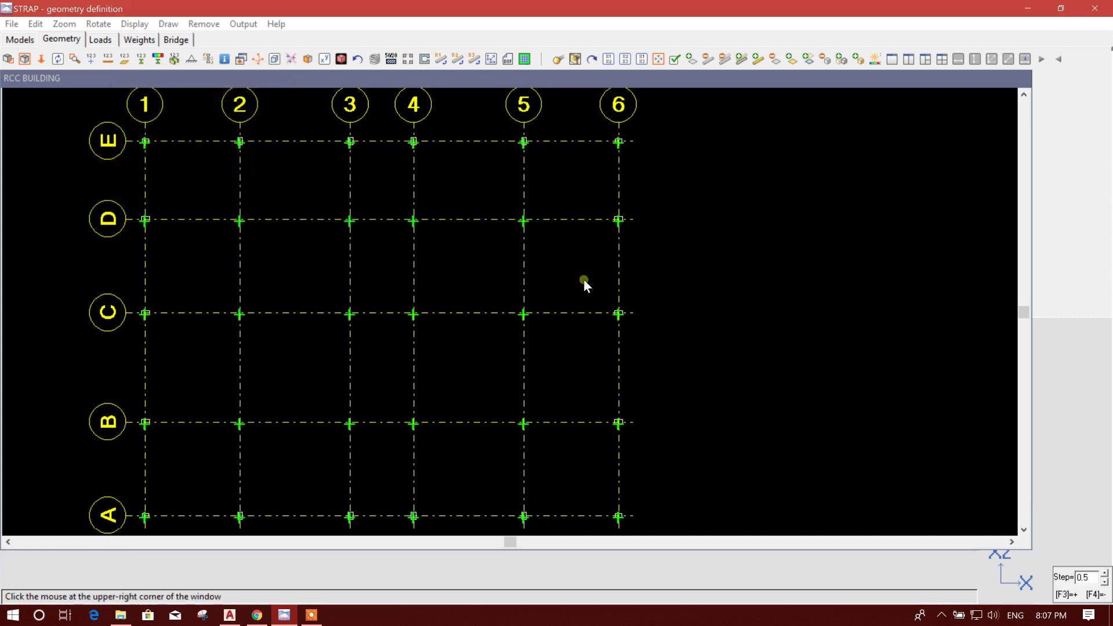
click(436, 334)
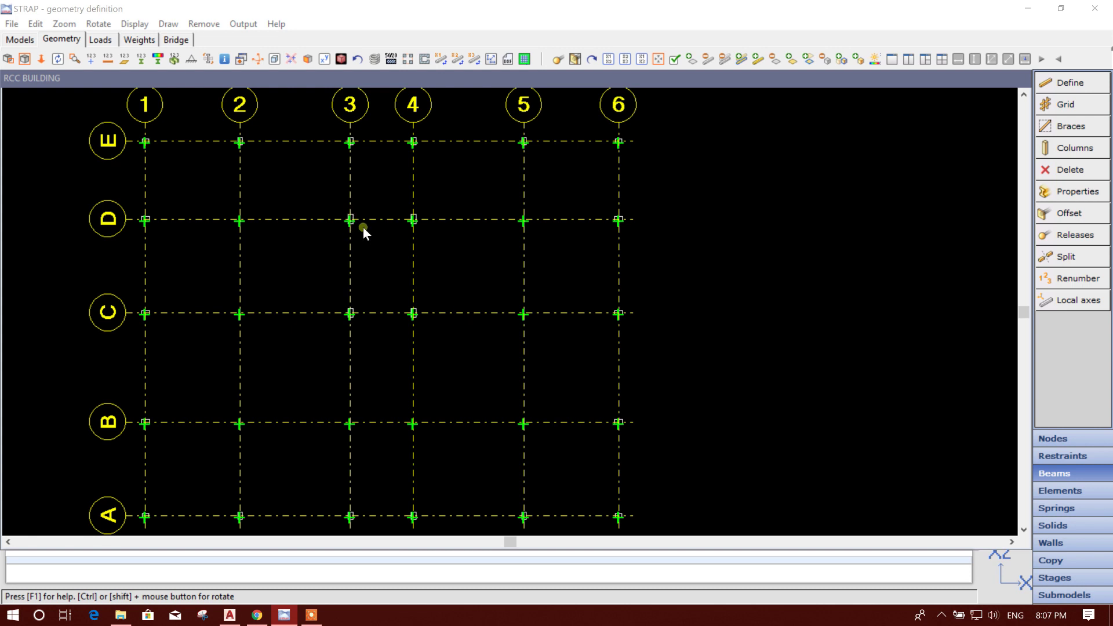
Check the columns placed around the staircase against the beam properties and undo the last column definition
scroll(326, 322, up, 1)
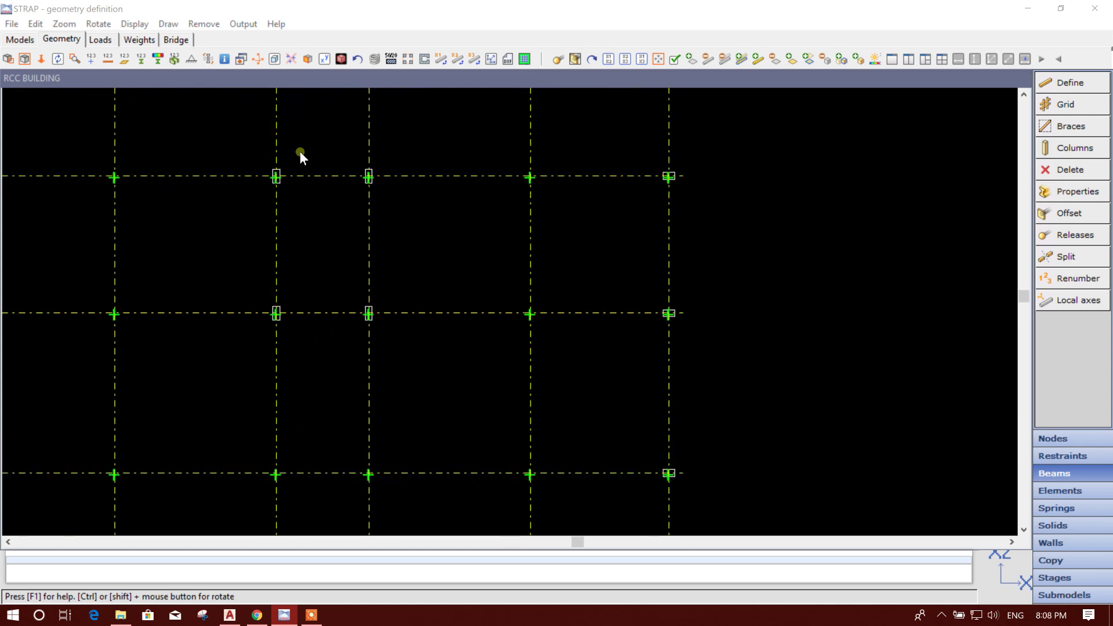
scroll(384, 290, down, 2)
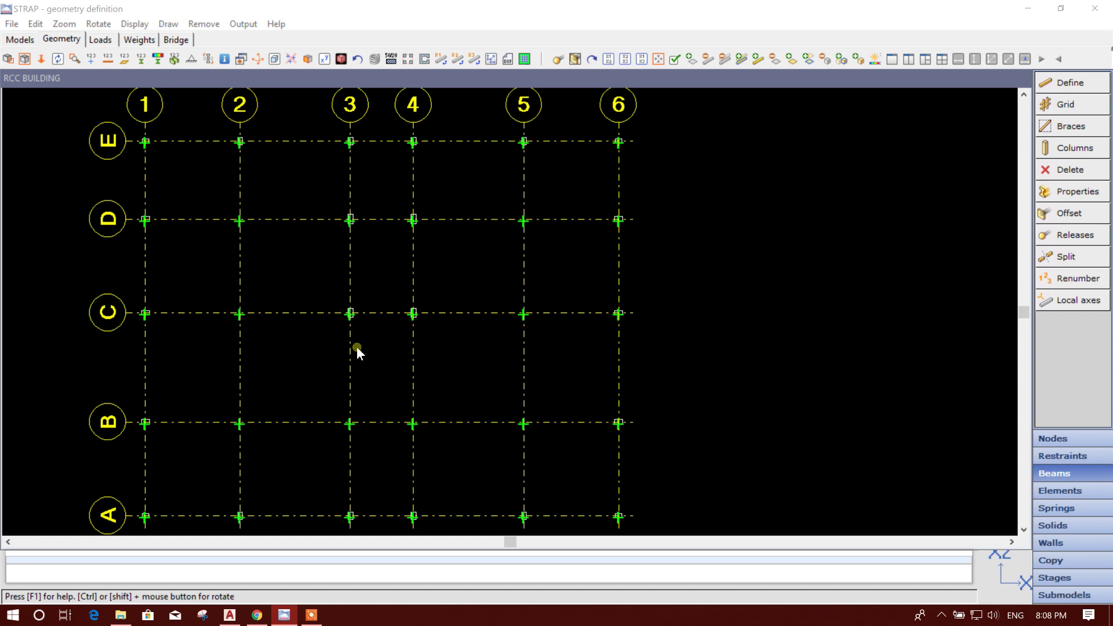
click(1064, 196)
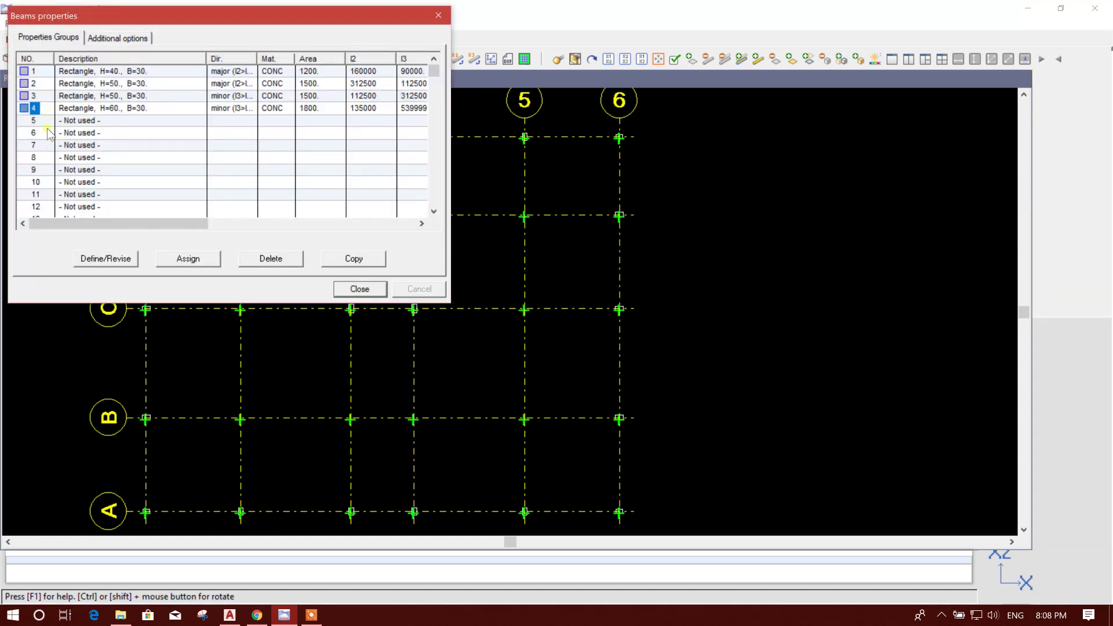
click(358, 289)
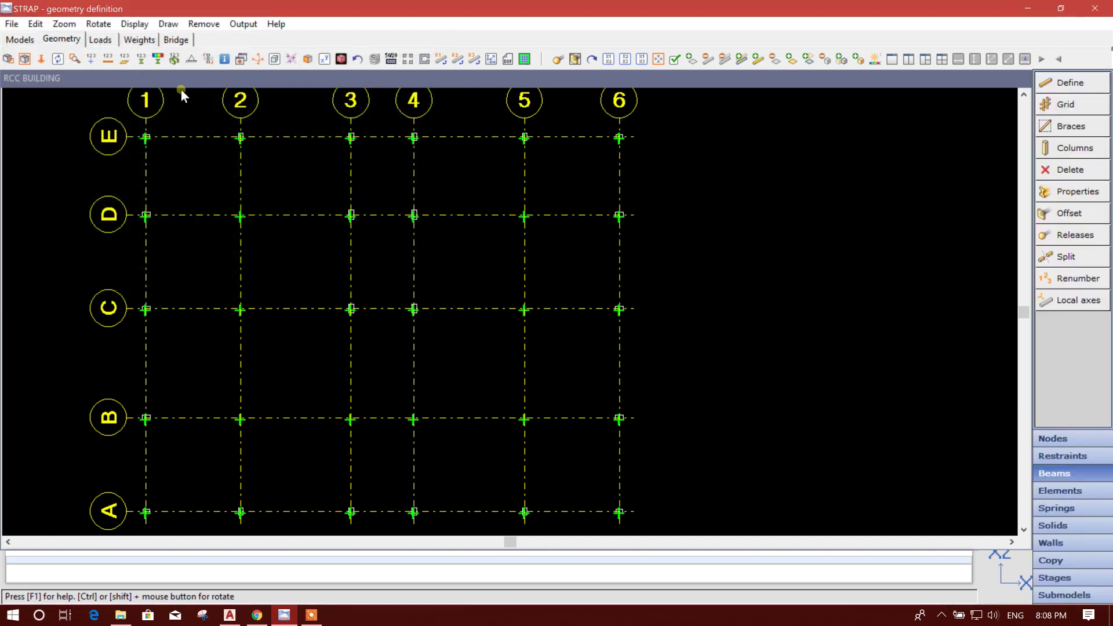
click(357, 60)
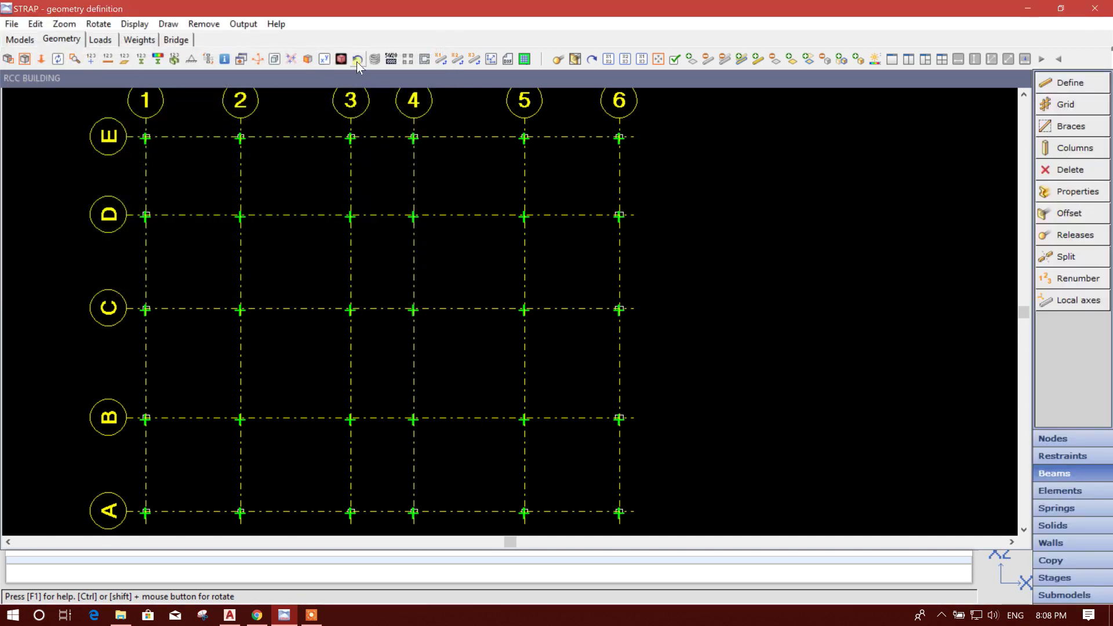
click(1072, 193)
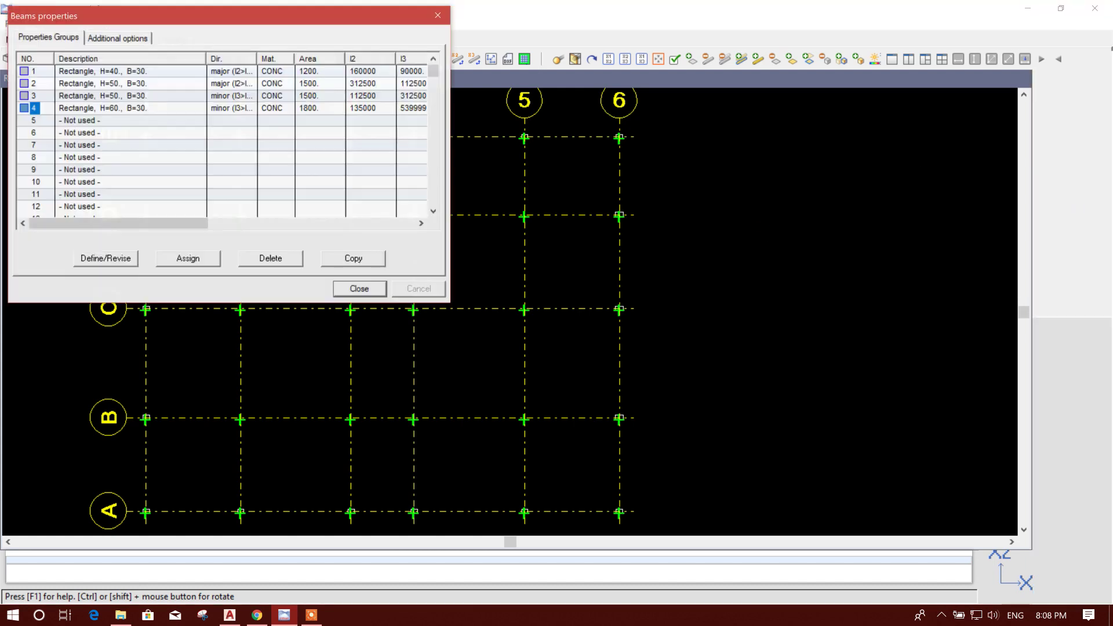
click(359, 288)
Define columns with property no. 4 from level 0.00 to 33.50 where axes C and D cross grid lines 3 and 4
click(1075, 148)
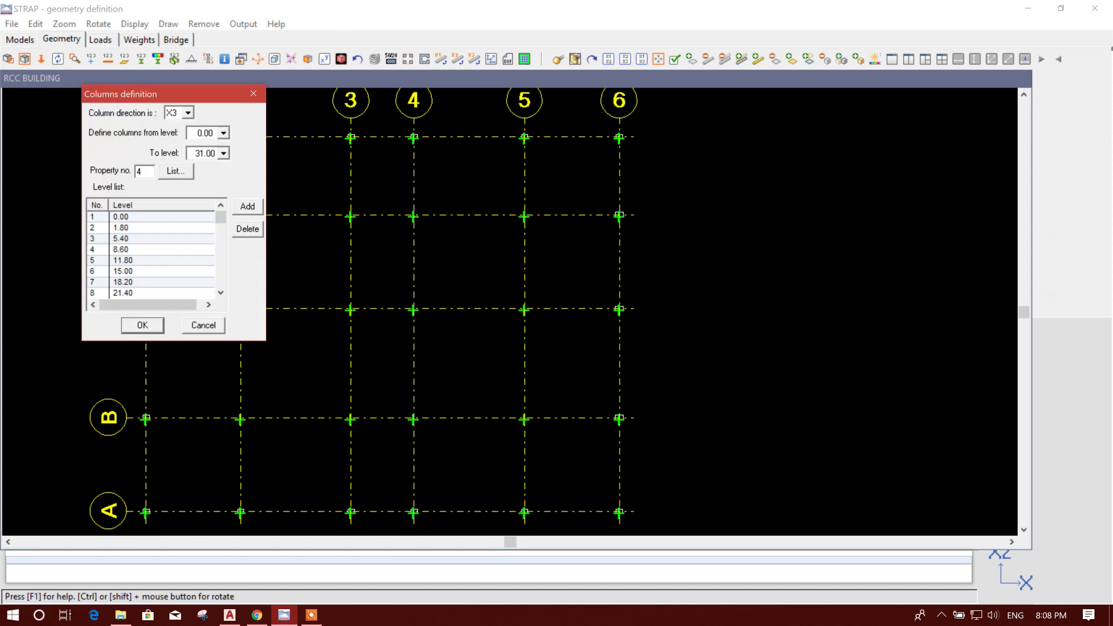
click(223, 153)
click(204, 222)
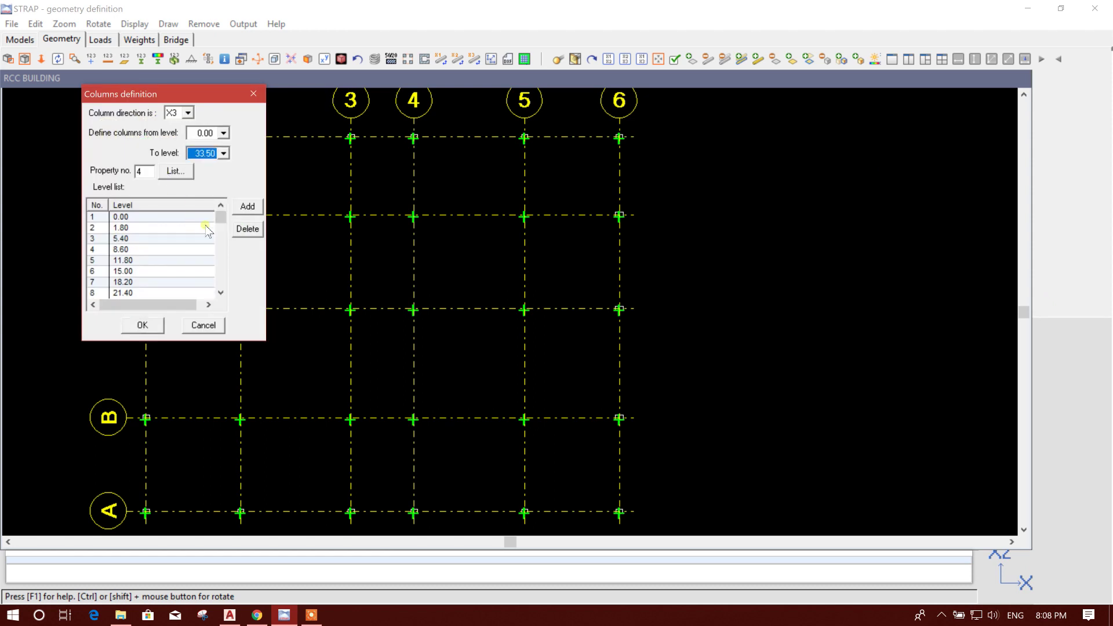
click(153, 326)
click(172, 112)
click(335, 203)
click(431, 339)
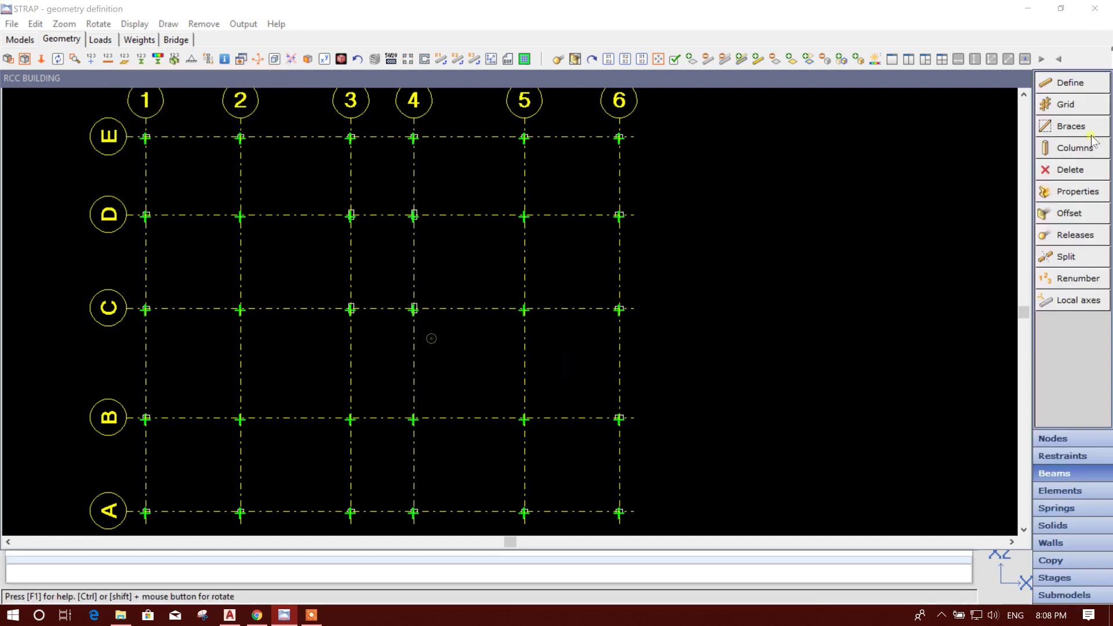
click(731, 279)
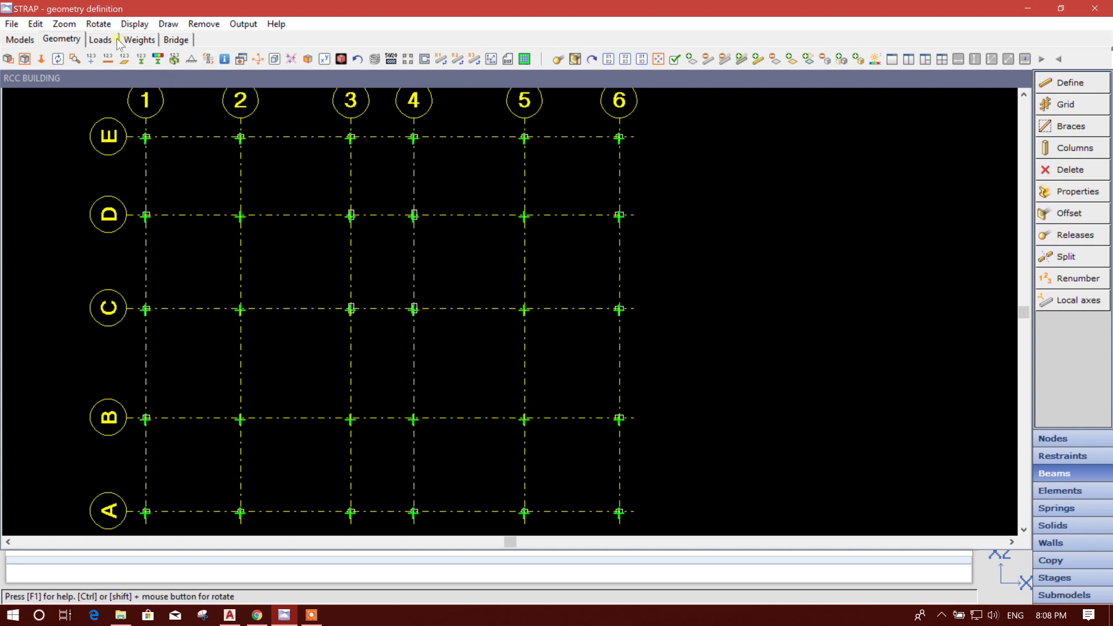
Inspect the heights of the staircase columns in isometric view from several sides and return to the plan view
click(274, 59)
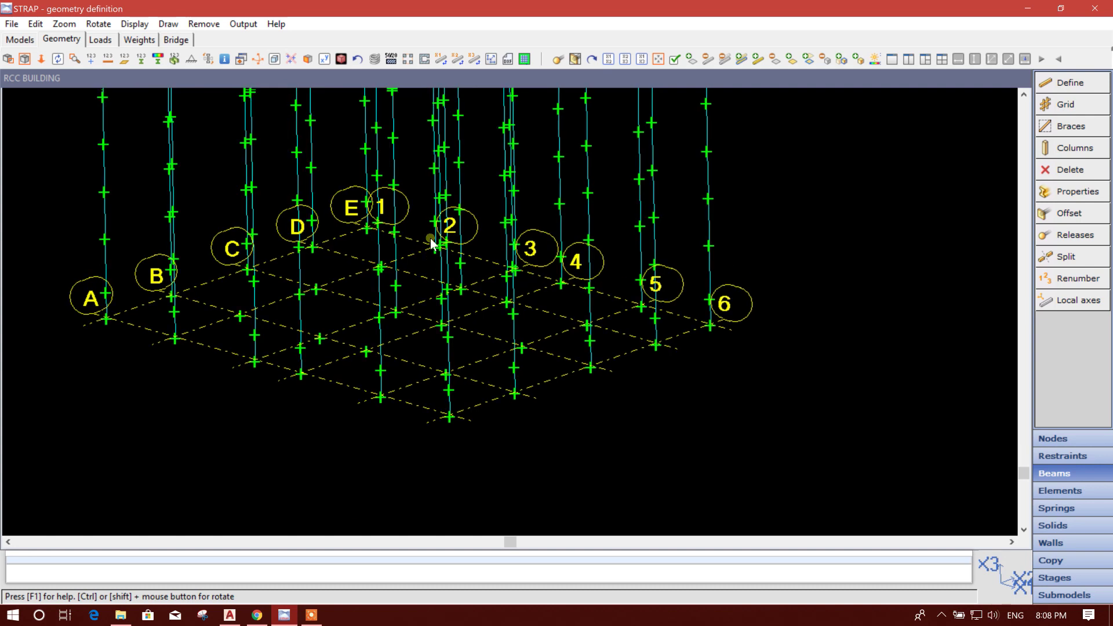
scroll(489, 213, up, 1)
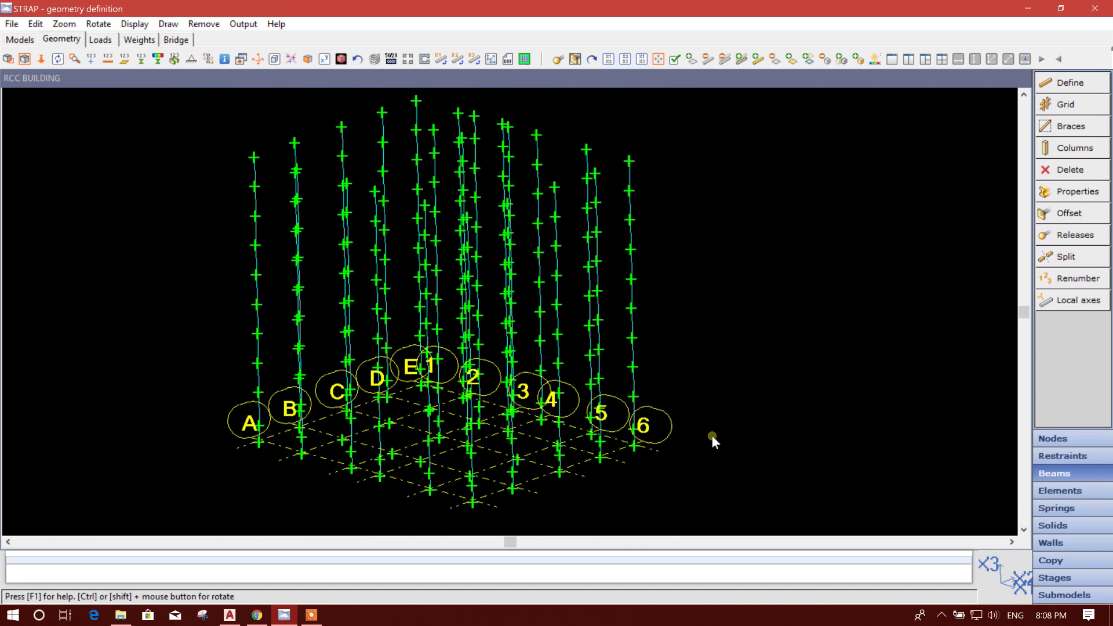
ctrl+drag(727, 435, 738, 412)
ctrl+drag(713, 365, 692, 315)
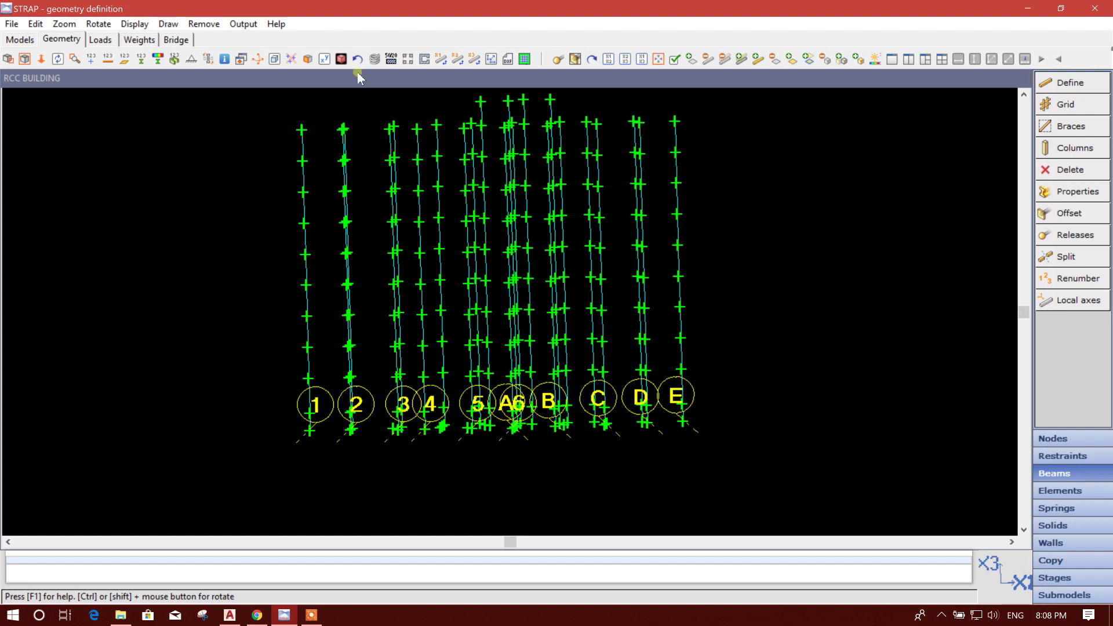
click(275, 60)
click(274, 60)
middle_drag(635, 400, 422, 205)
scroll(443, 255, up, 4)
middle_drag(454, 269, 468, 325)
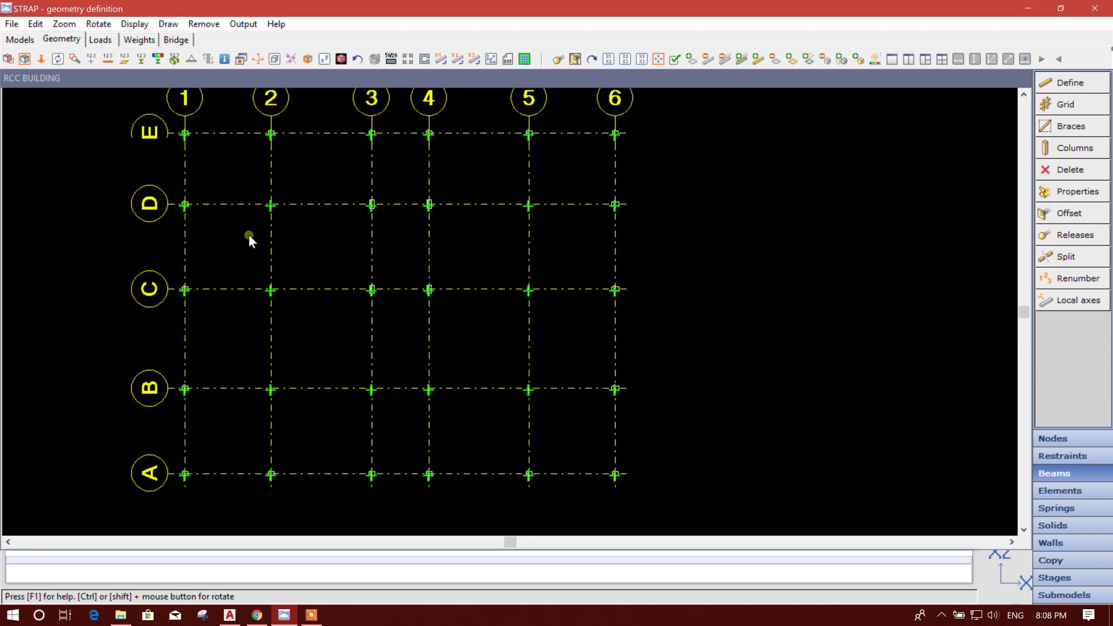
Switch to the AutoCAD plan and check the size of the column at axis D and grid line 2 with a trial linear dimension
click(229, 615)
scroll(307, 345, up, 6)
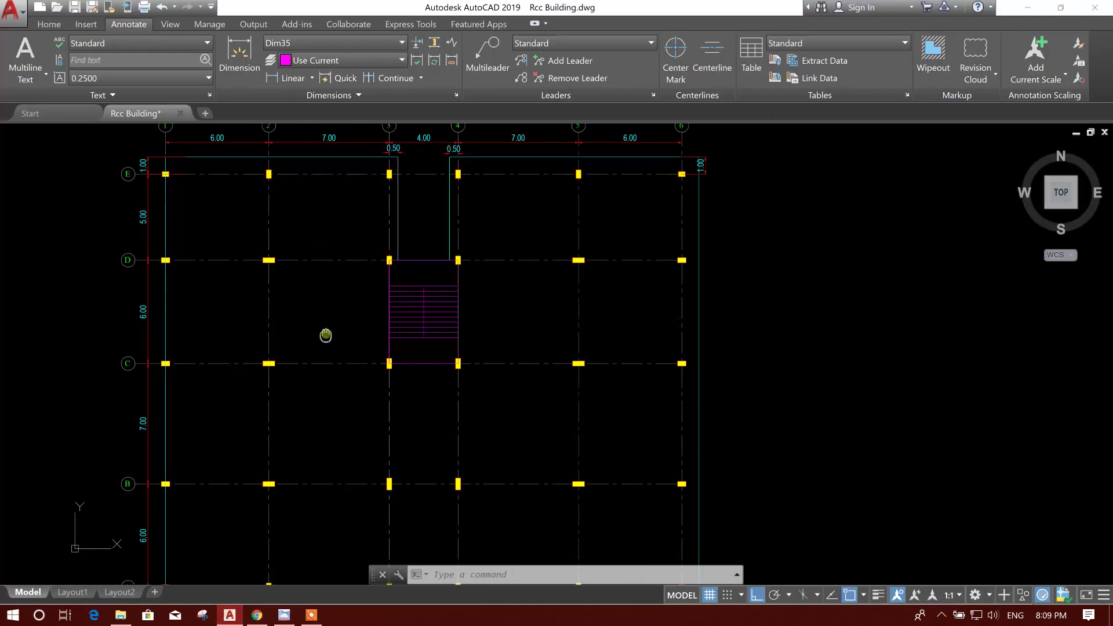
middle_drag(305, 238, 292, 312)
click(292, 78)
key(Return)
click(286, 238)
key(Escape)
scroll(292, 285, down, 6)
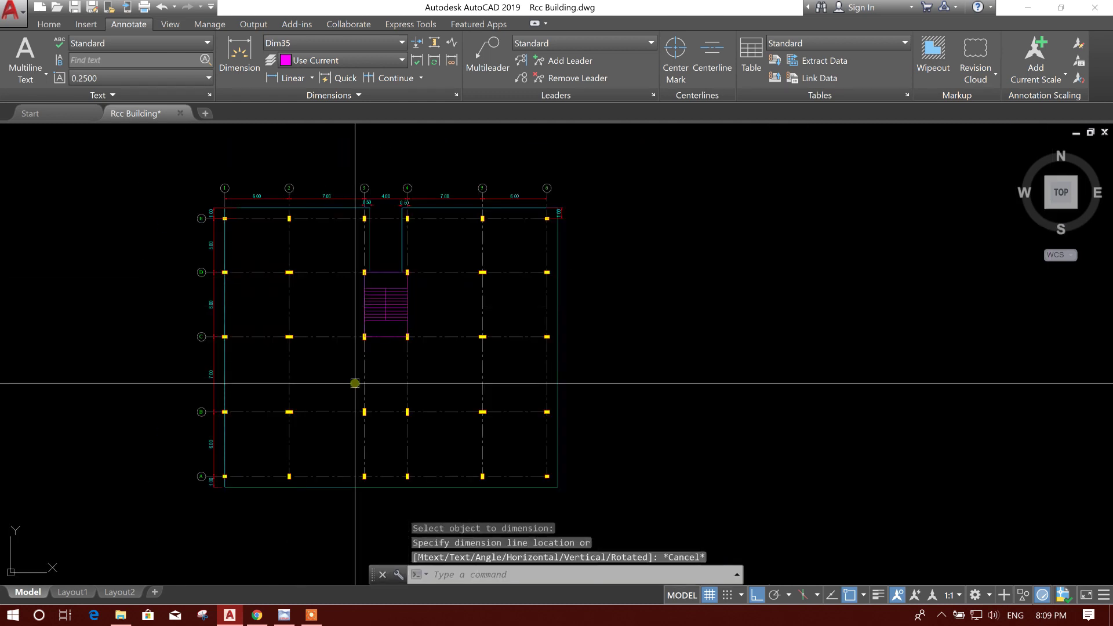
Highlight the columns at axes B, C and D on grid lines 2 and 5 in the plan, and clear the selection
middle_drag(351, 378, 347, 350)
scroll(337, 394, up, 2)
scroll(271, 214, down, 2)
click(250, 158)
click(290, 307)
click(440, 160)
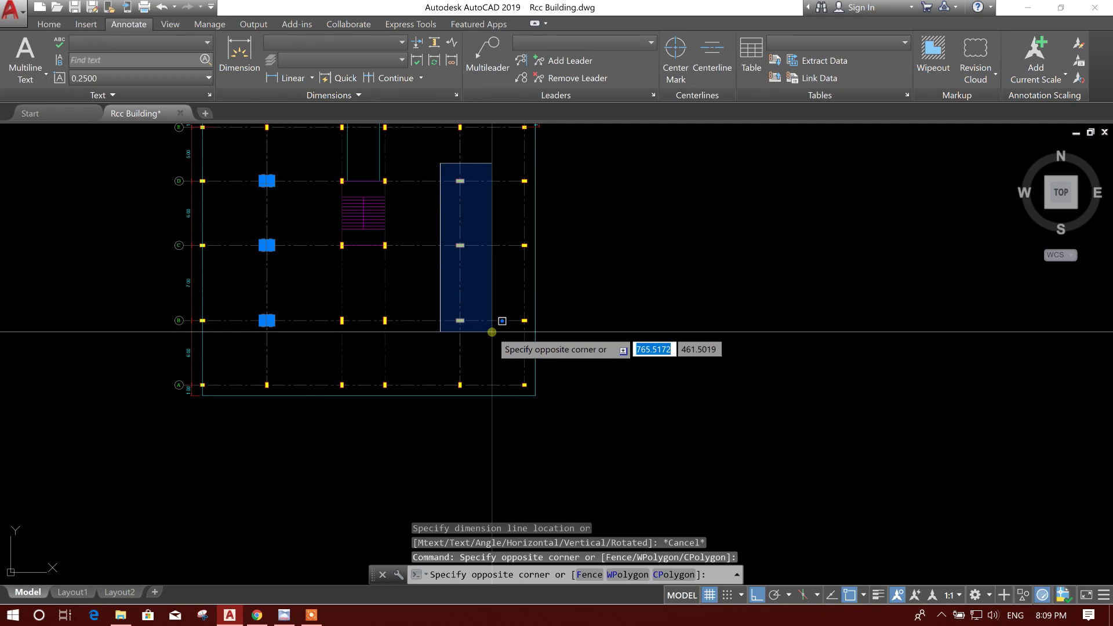
click(491, 334)
key(Escape)
scroll(343, 332, up, 2)
scroll(435, 327, down, 2)
middle_drag(466, 299, 446, 354)
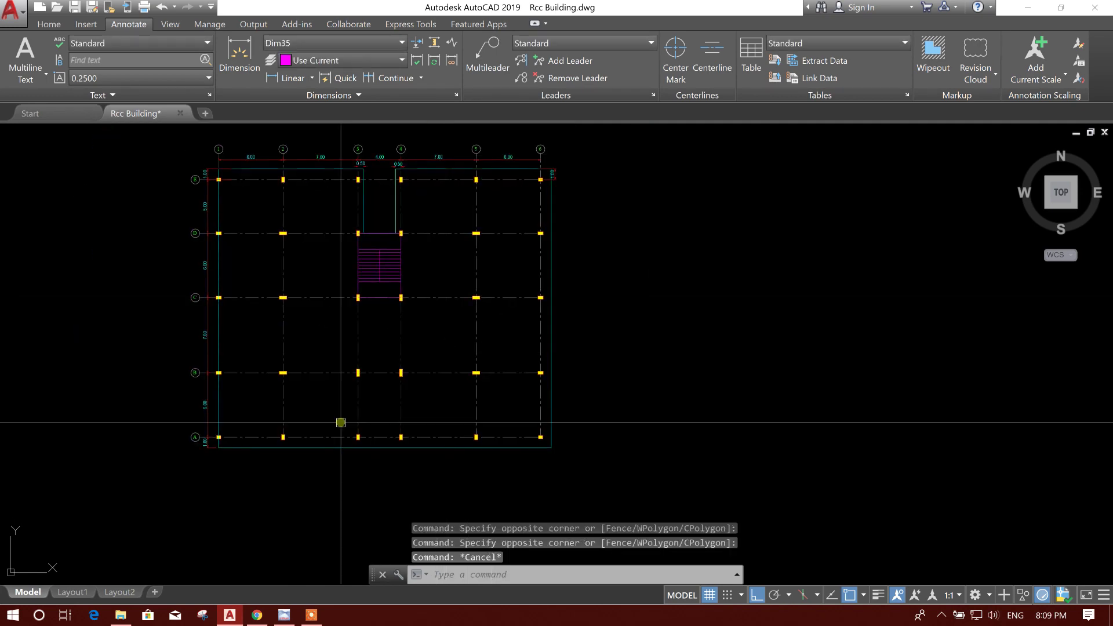
Switch to STRAP and define beam property no. 5 as a rectangle with B=30 and H=70 cm, oriented about the major axis
click(277, 619)
click(1046, 193)
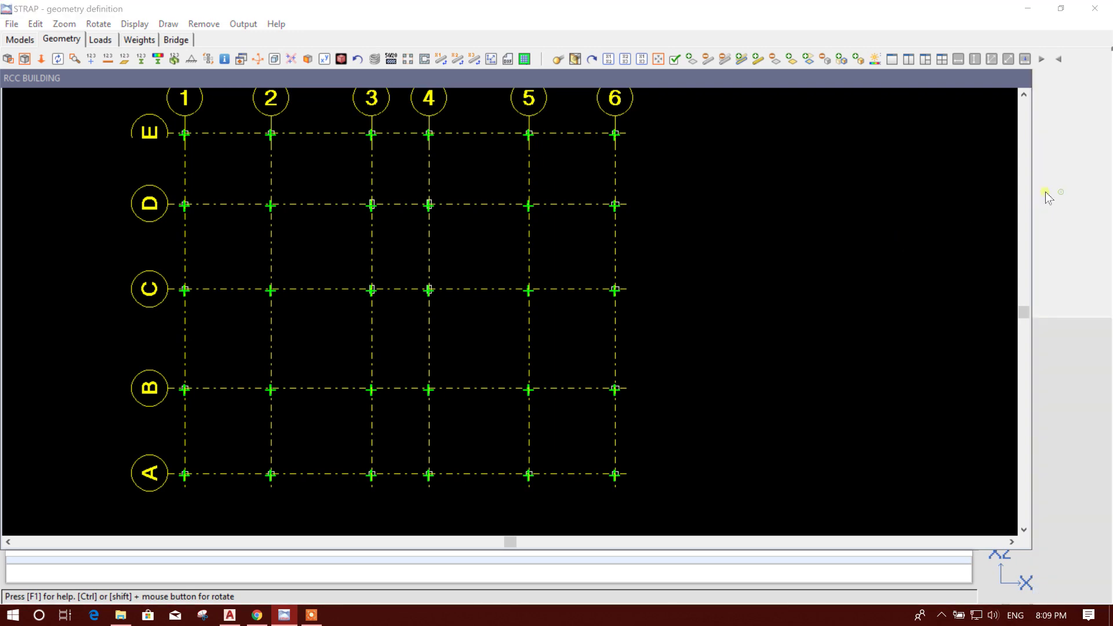
click(136, 258)
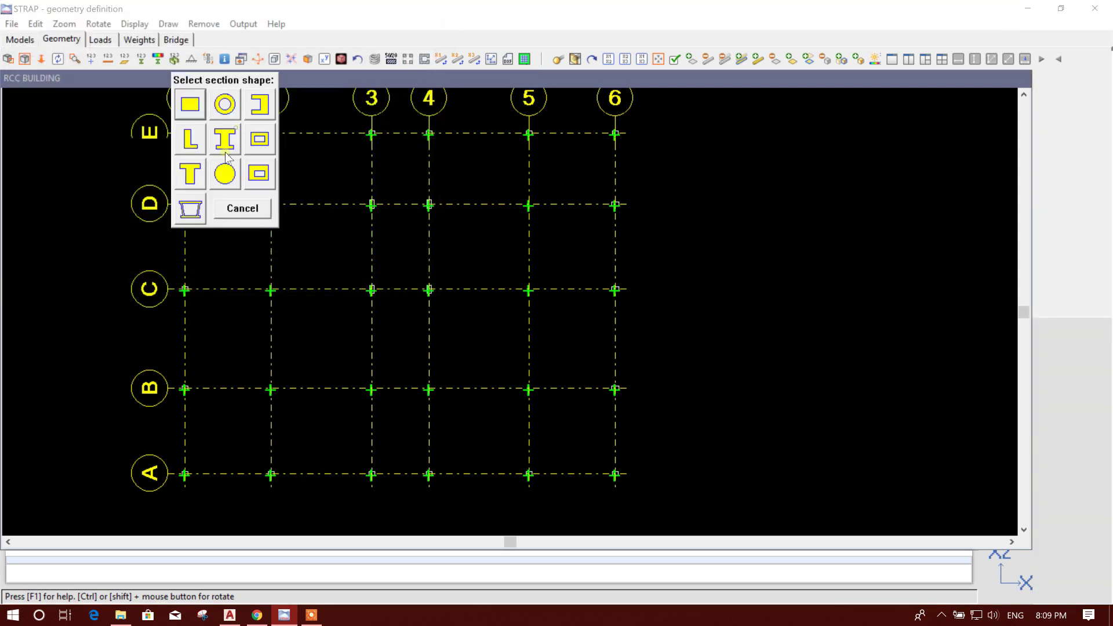
click(192, 105)
key(Tab)
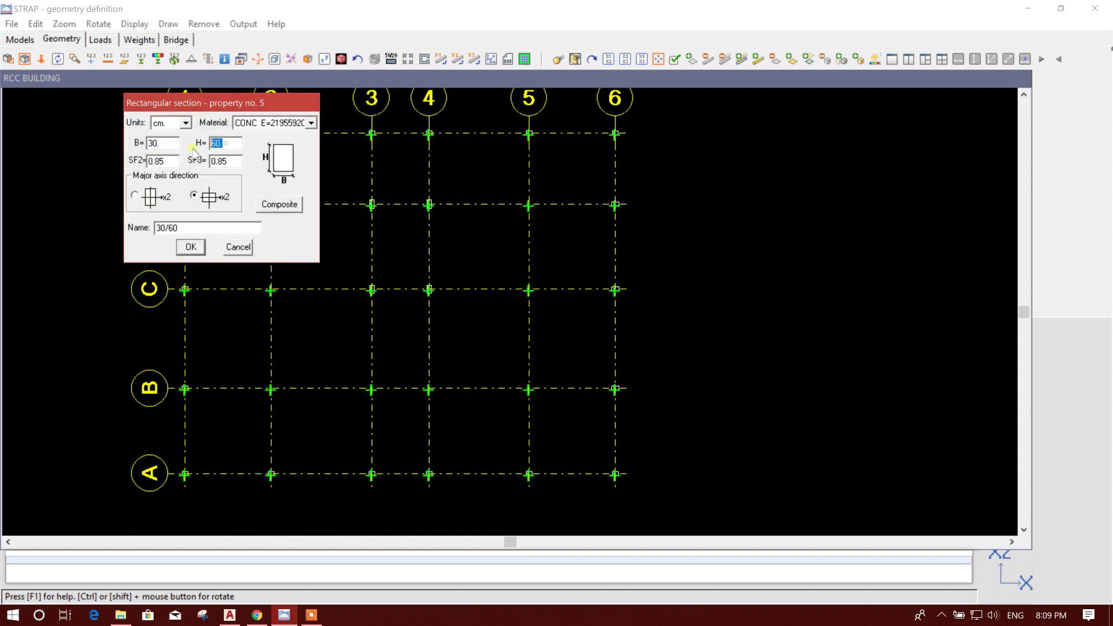
text(70)
click(192, 247)
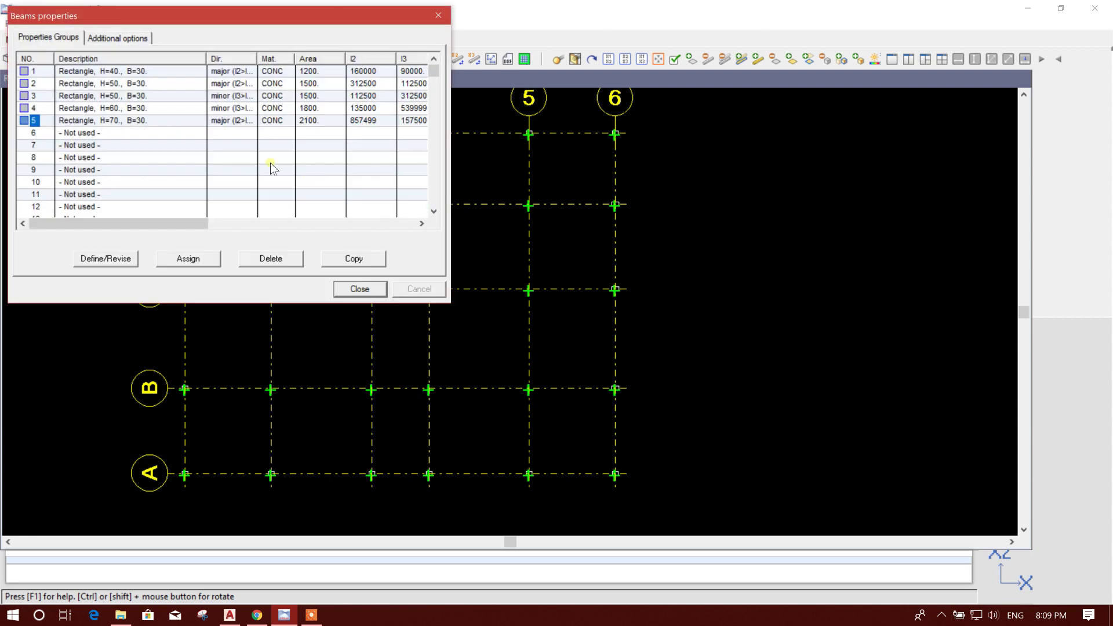
click(359, 289)
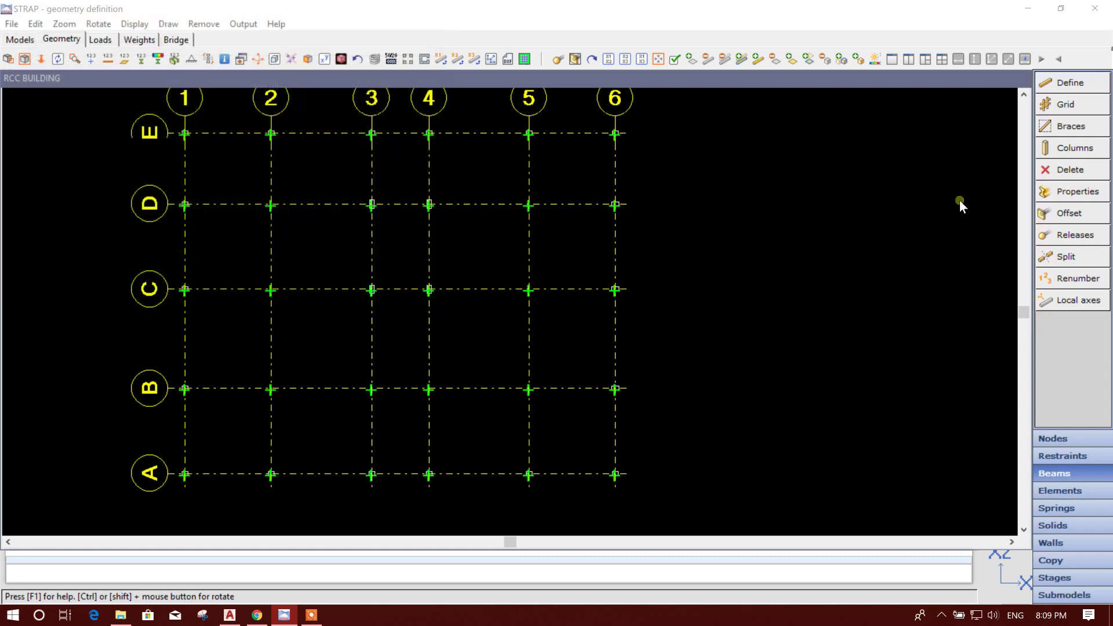
Define columns with property no. 5 from level 0.00 to 31.00 where axes B, C and D cross grid line 2
click(1072, 156)
click(176, 171)
click(51, 190)
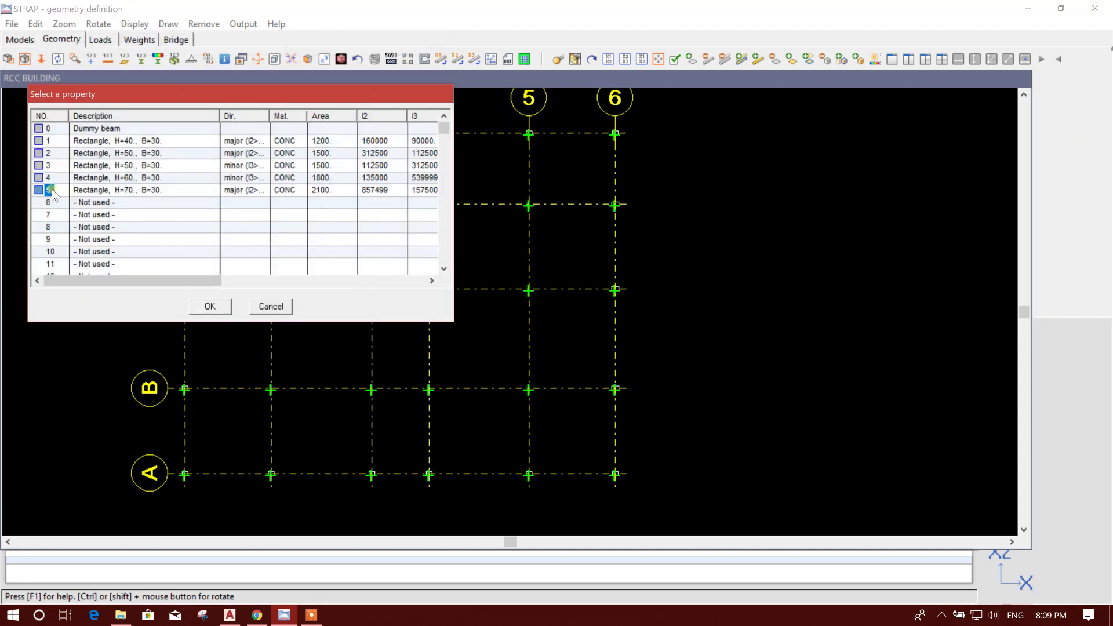
click(210, 307)
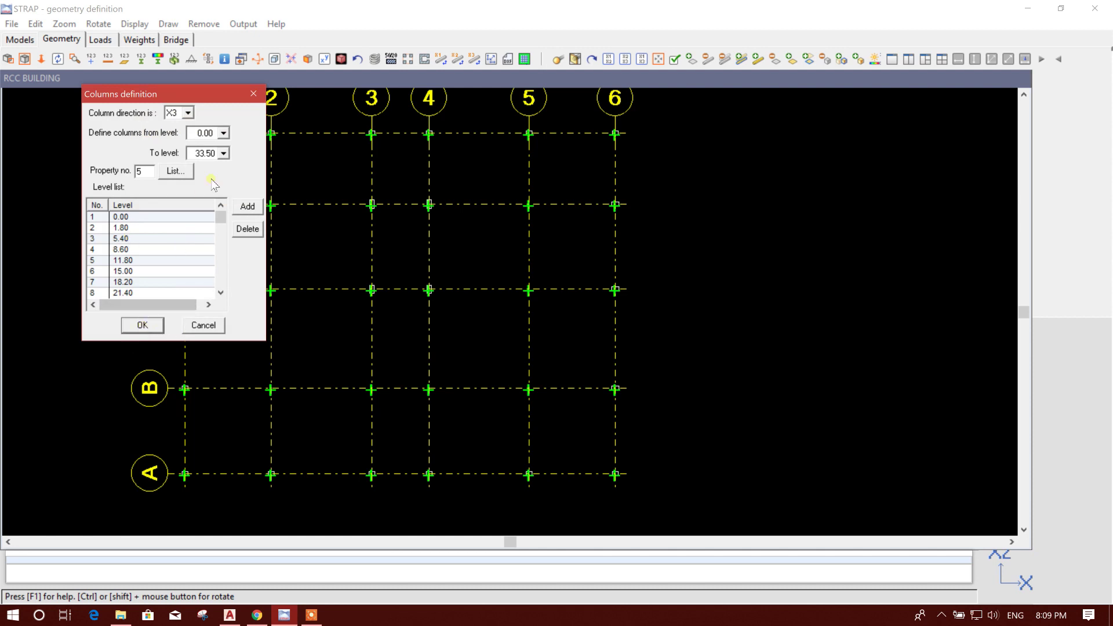
click(223, 153)
click(209, 218)
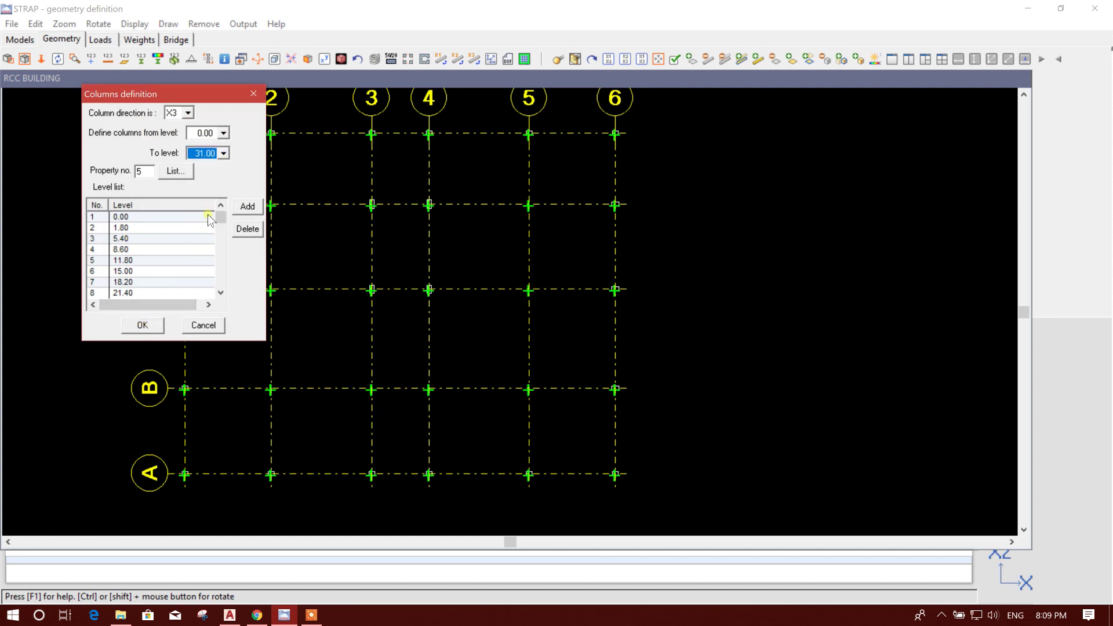
click(151, 326)
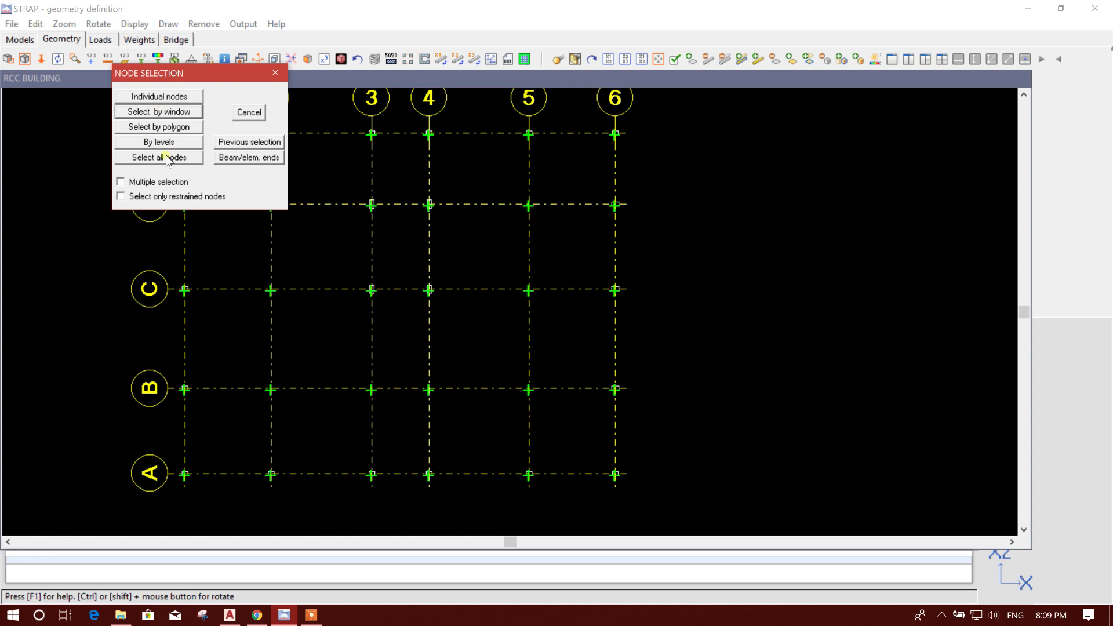
click(180, 112)
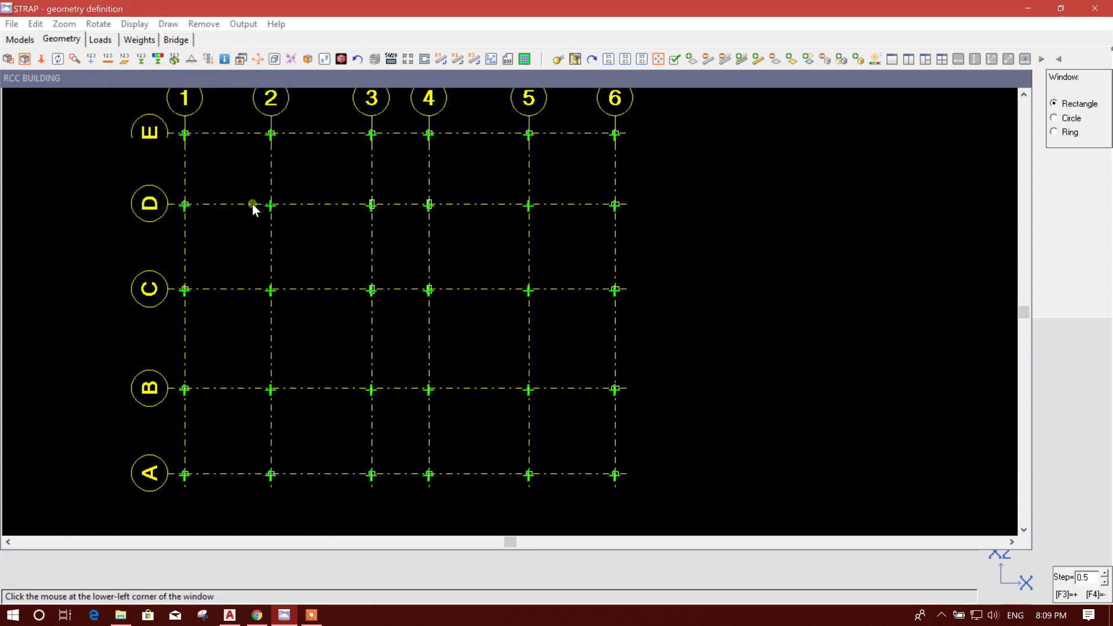
click(285, 418)
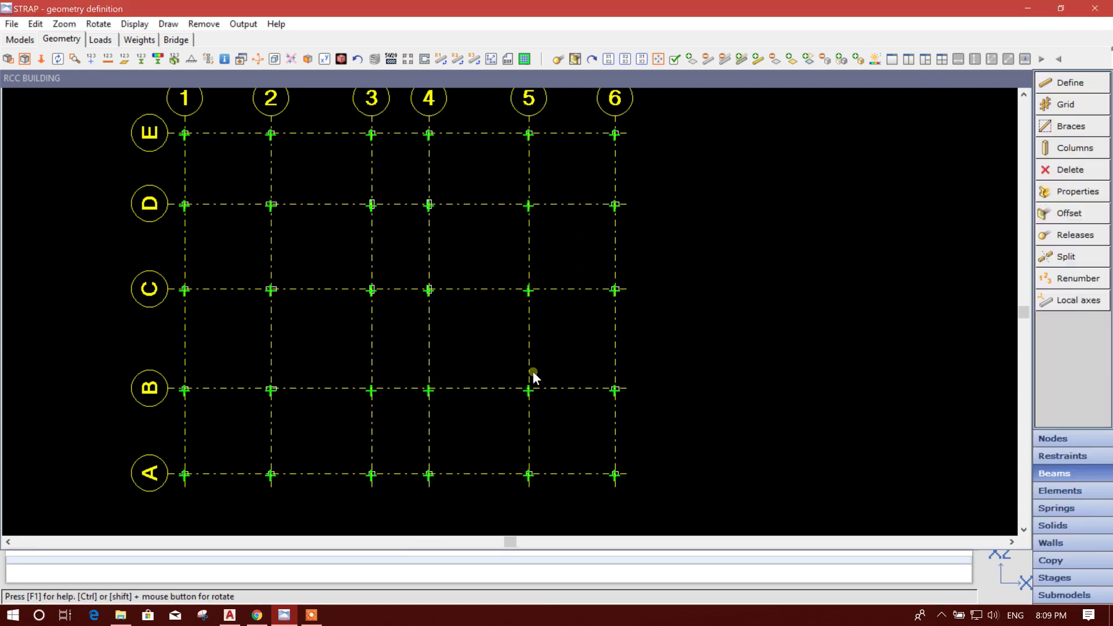
Define columns with the same property and levels where axes B, C and D cross grid line 5
click(1073, 150)
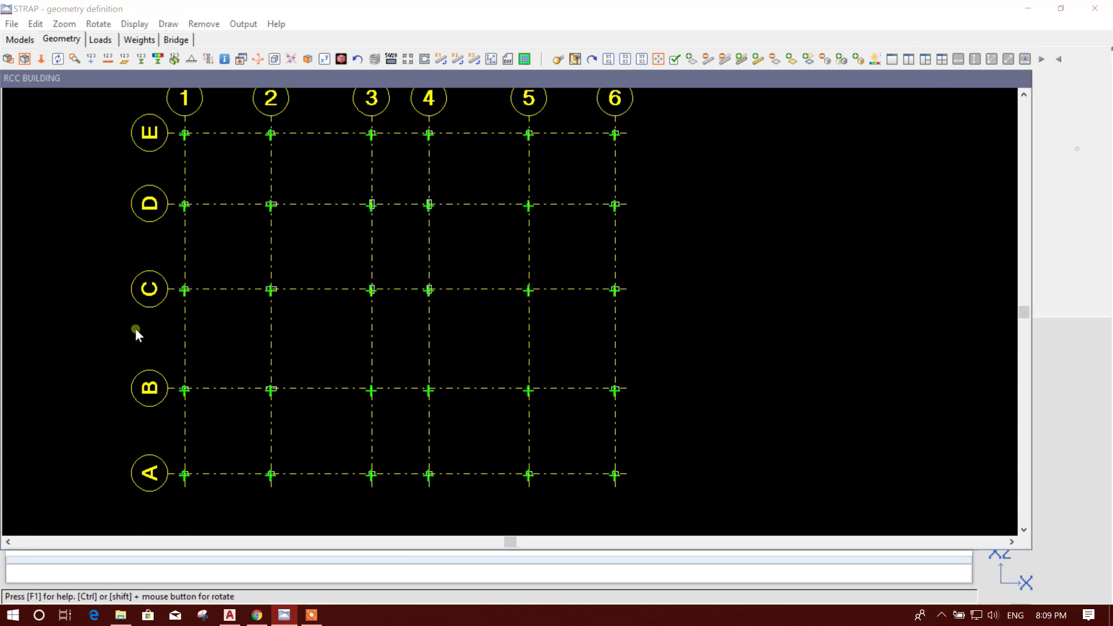
click(142, 325)
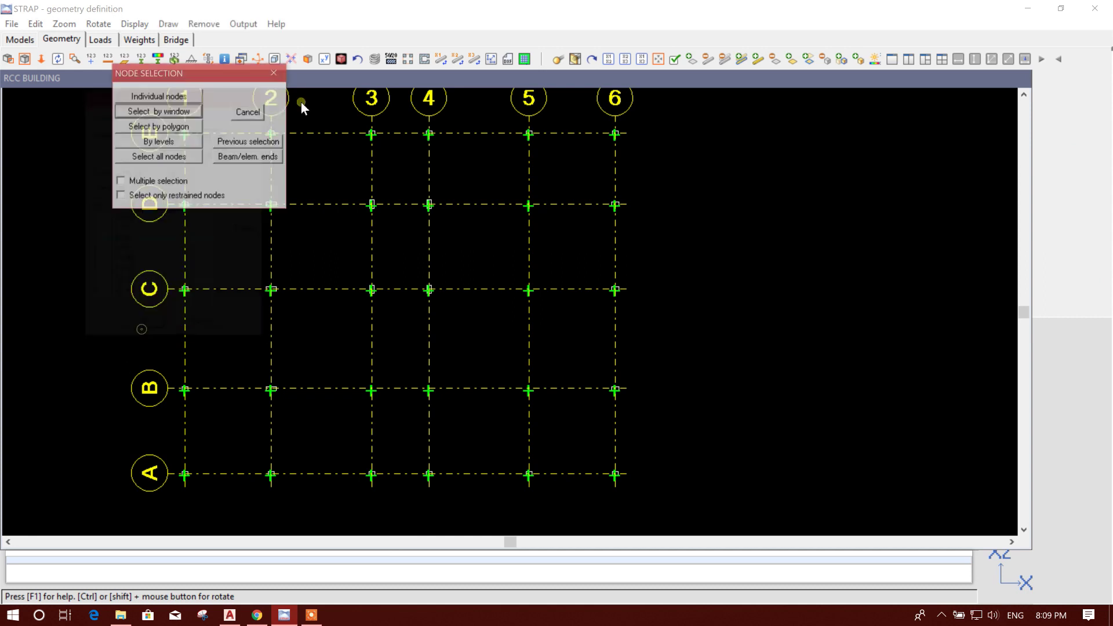
click(192, 112)
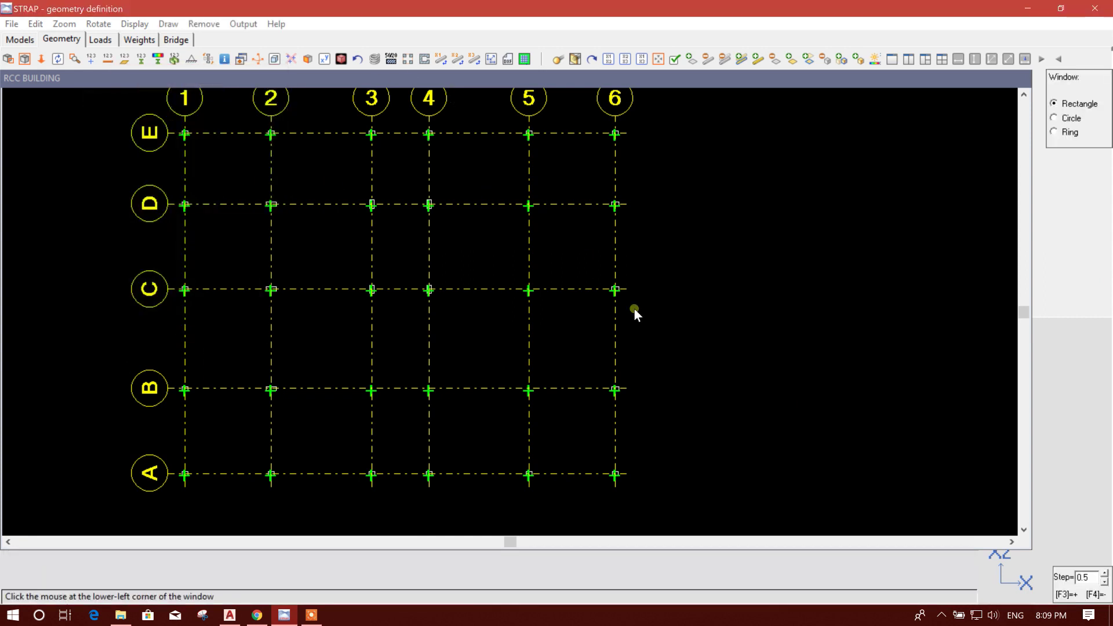
click(514, 192)
click(563, 383)
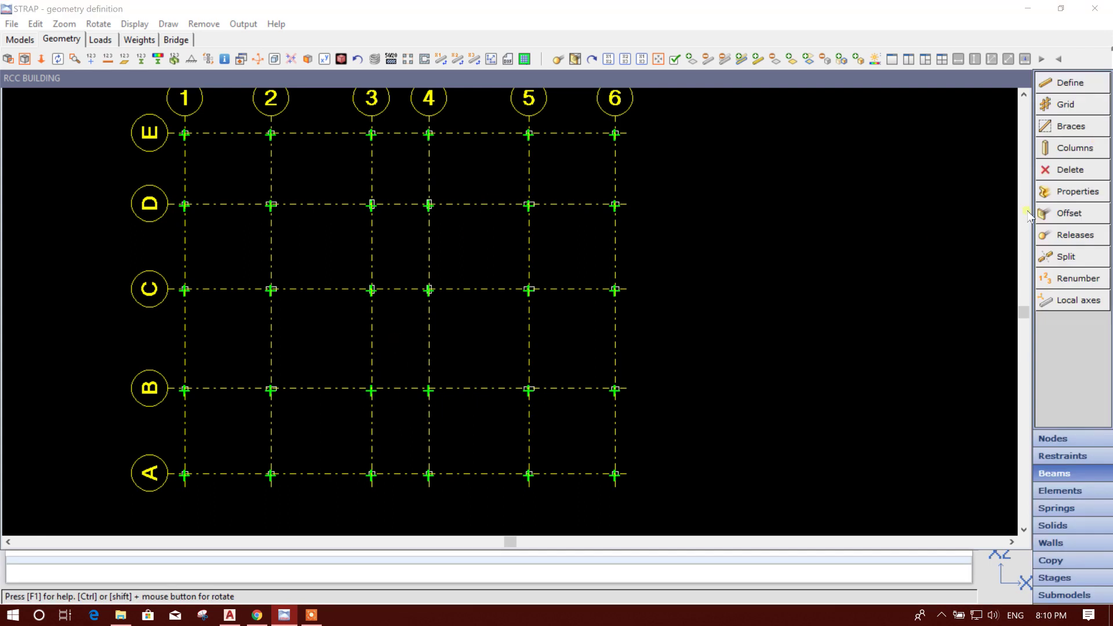
Define beam property no. 6 as a rectangle with B=30 and H=70 cm, oriented about the minor axis
click(1066, 191)
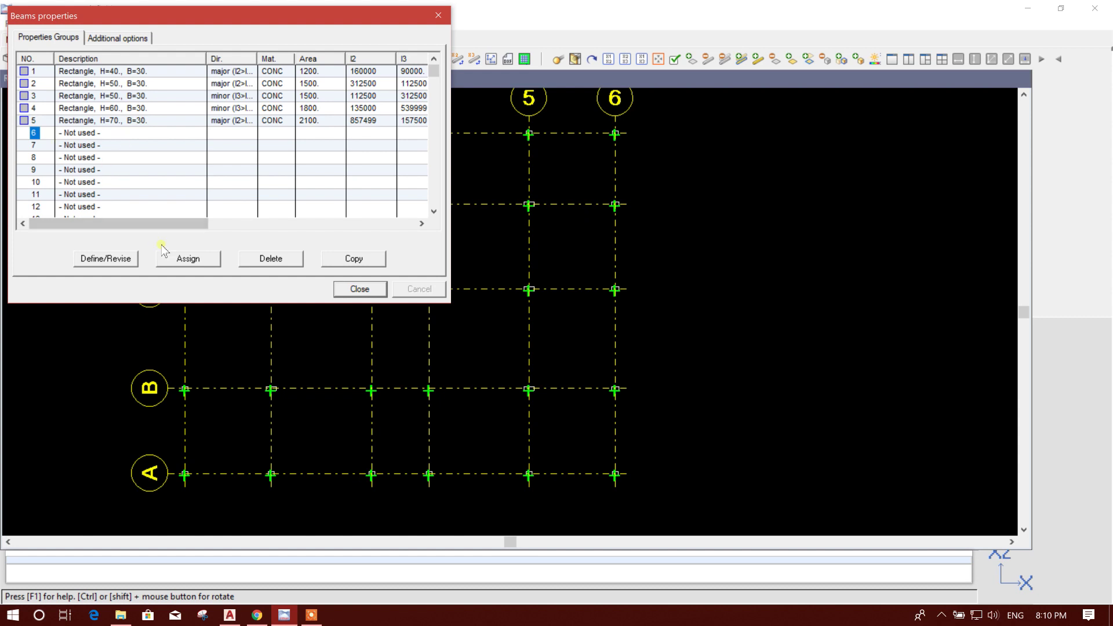
click(128, 259)
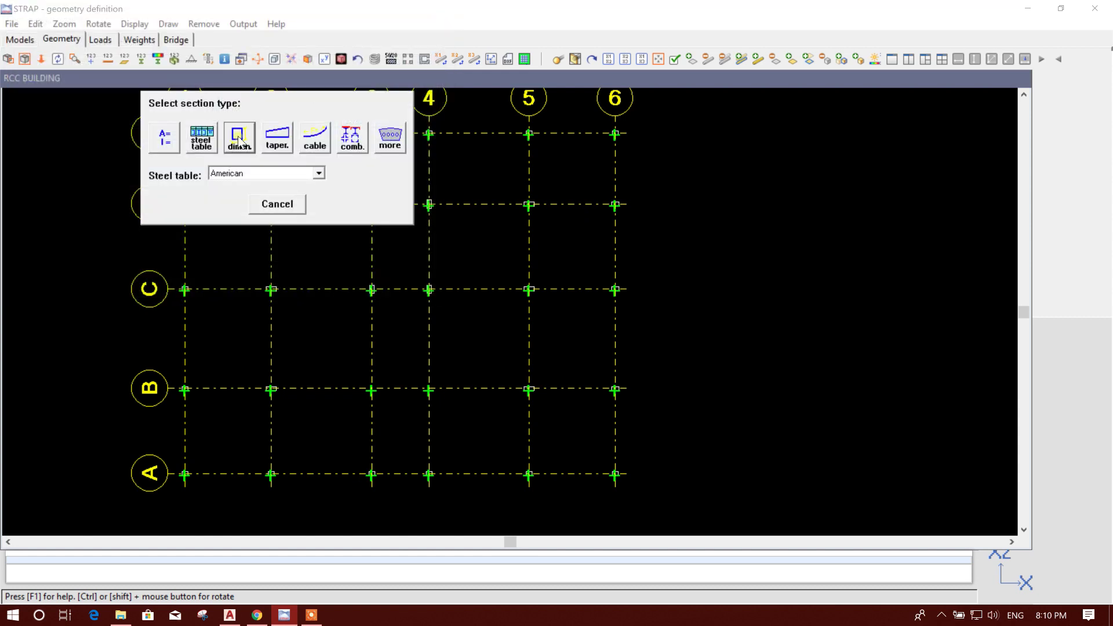
click(191, 105)
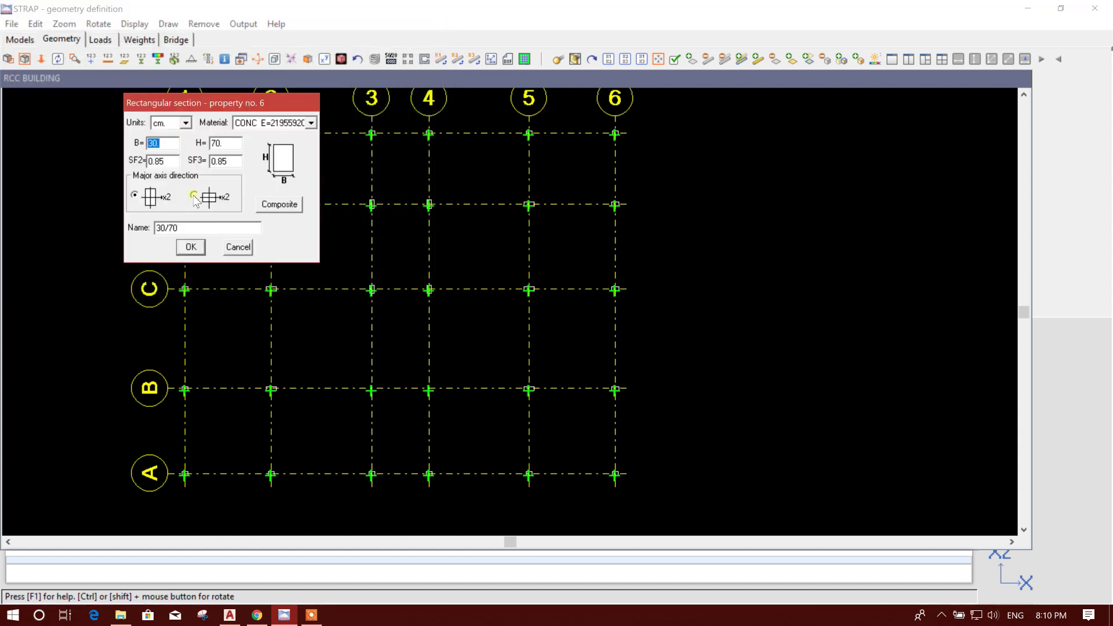
click(202, 249)
click(354, 291)
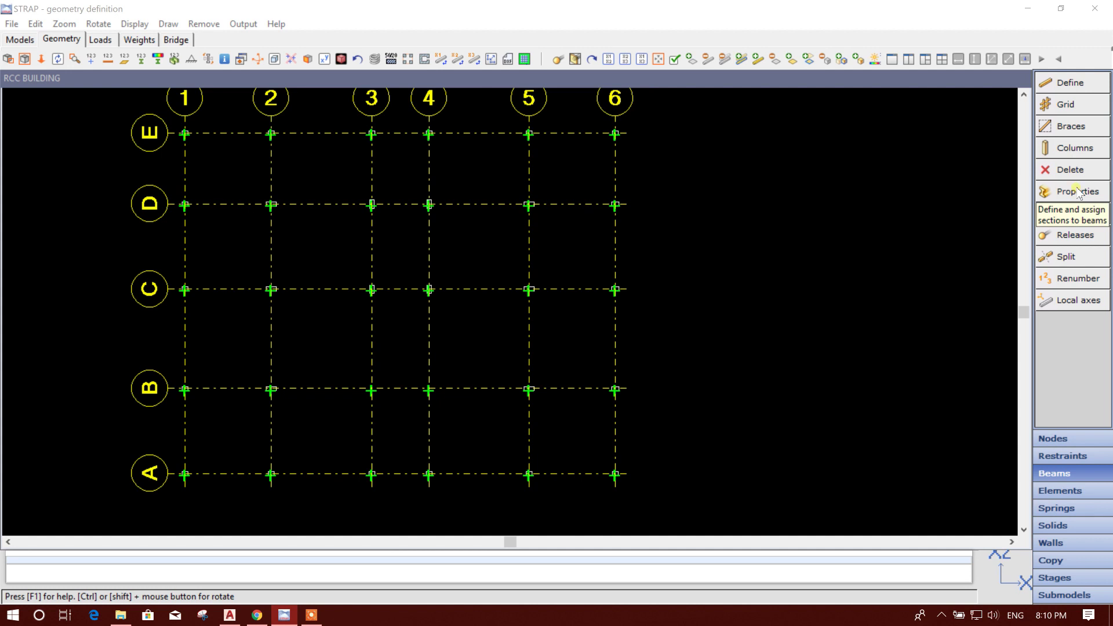
Set up a column definition with property no. 6 from level 0.00 to 31.00
click(1075, 152)
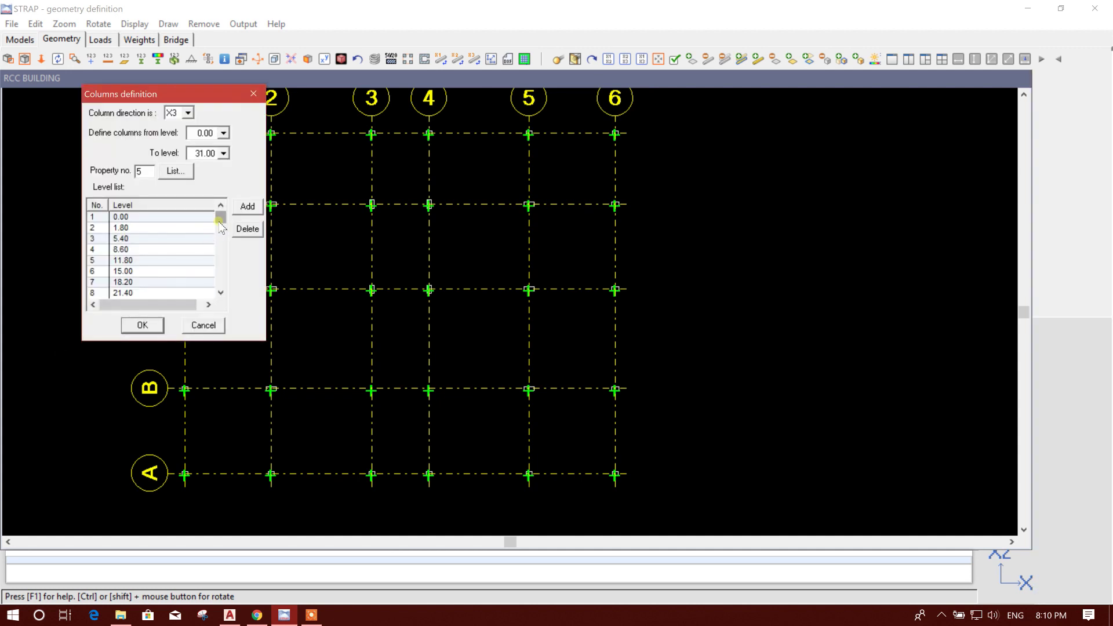
click(175, 170)
click(57, 202)
click(210, 306)
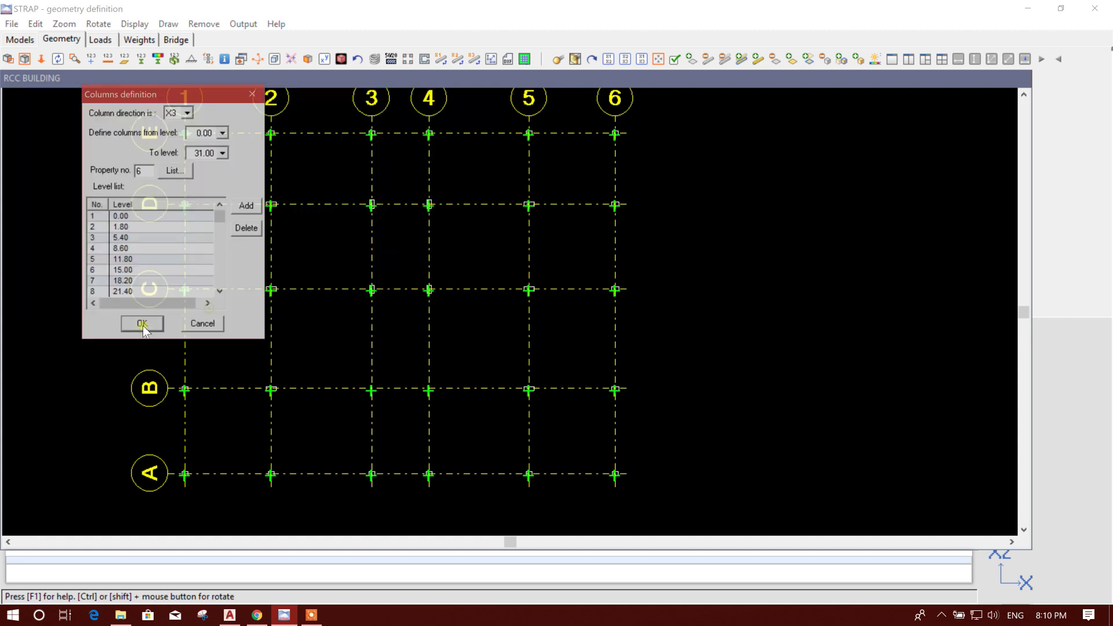
click(143, 325)
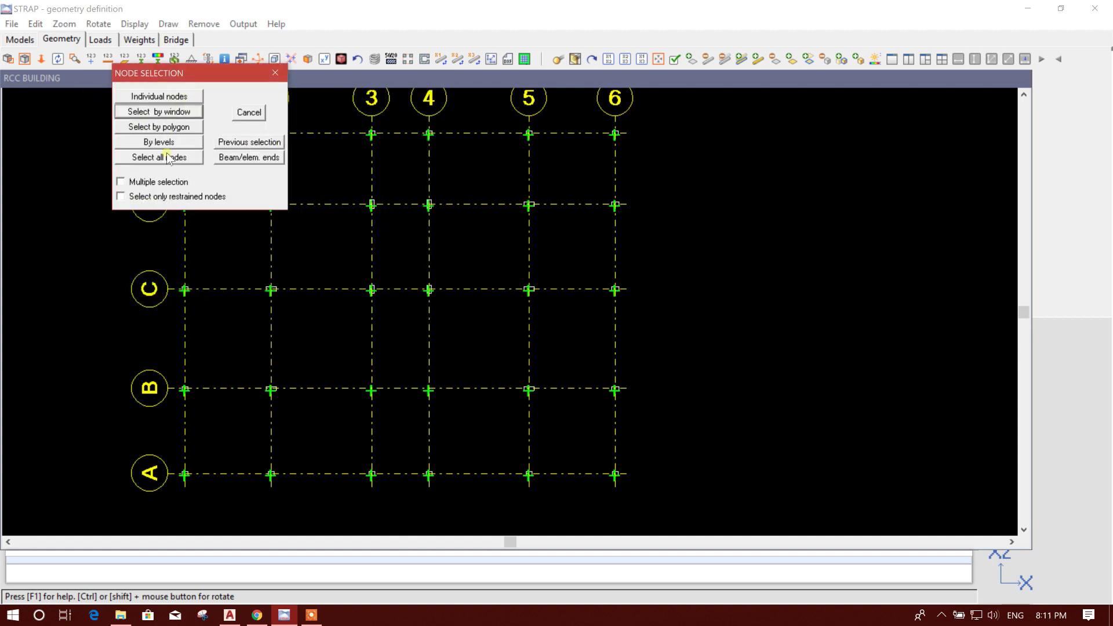
click(160, 112)
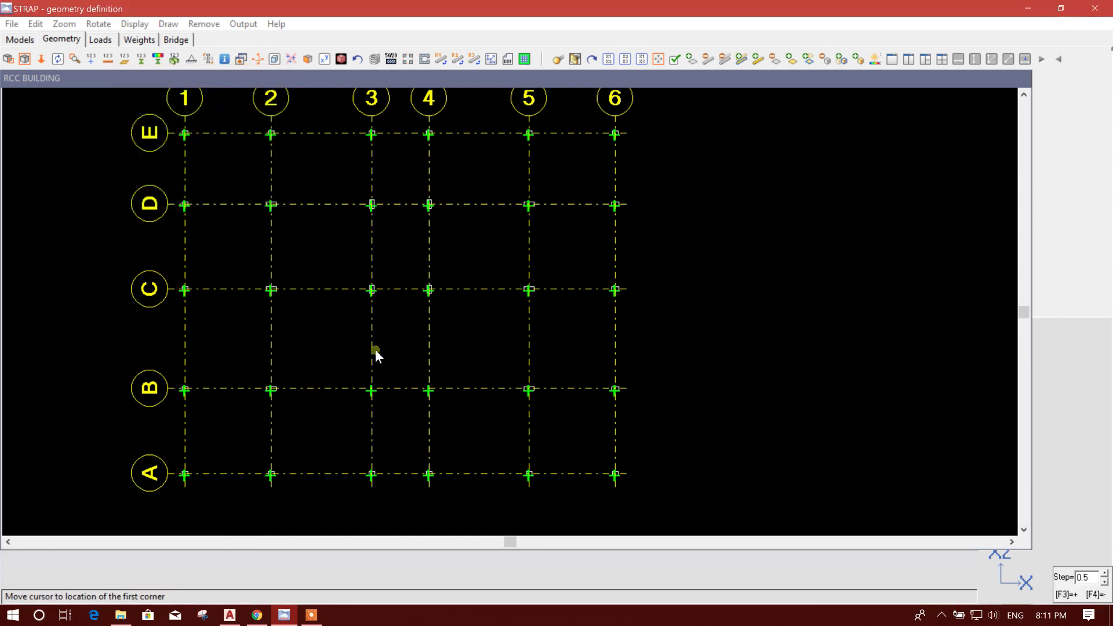
click(357, 371)
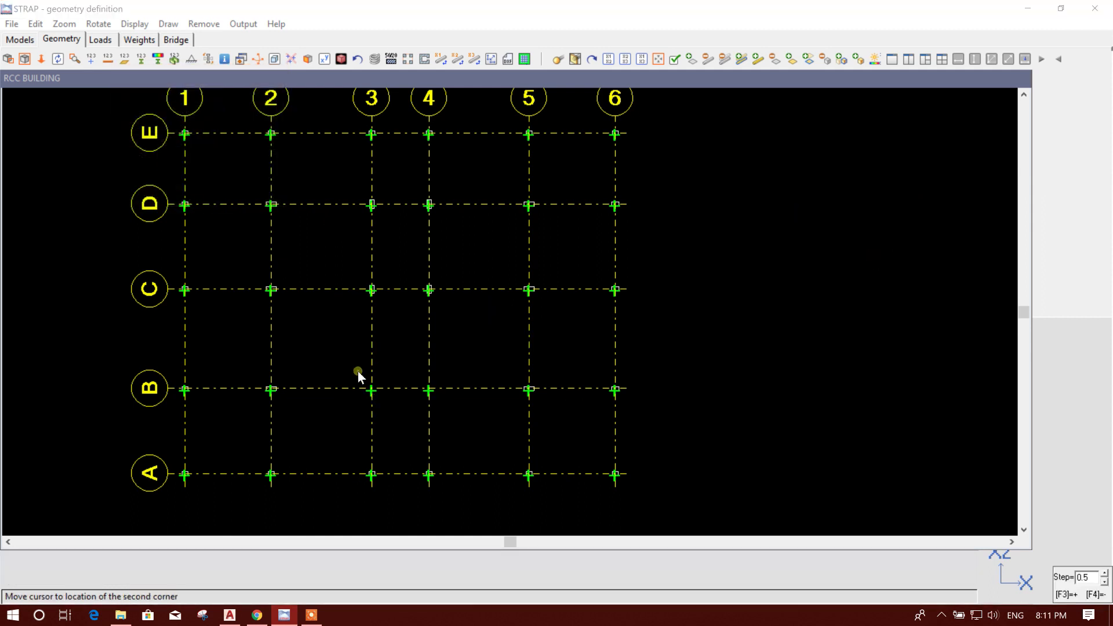
key(Escape)
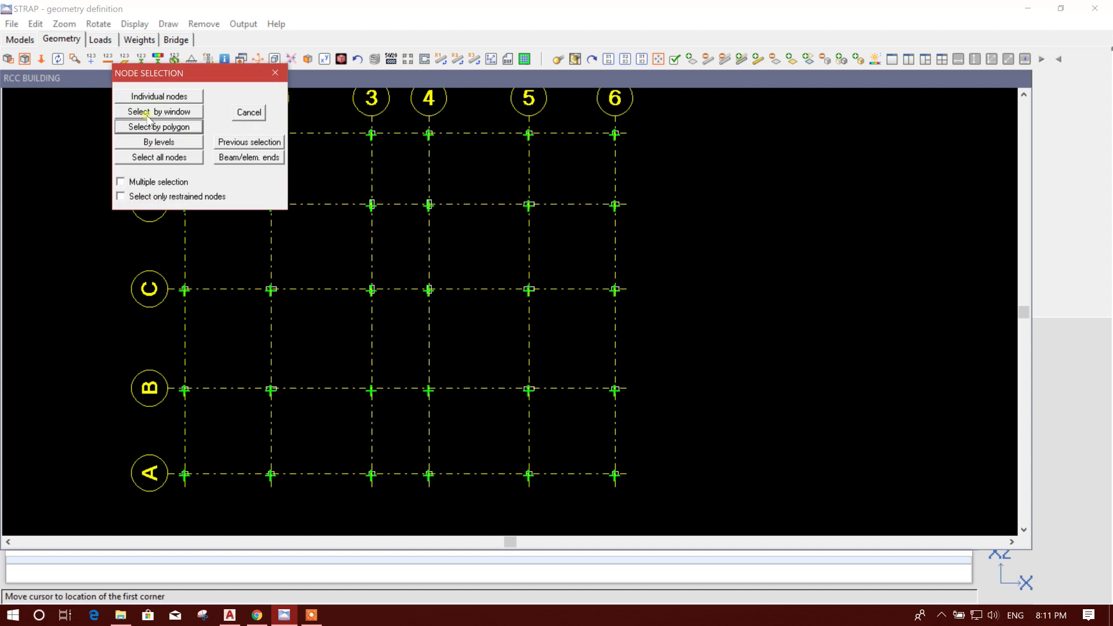
Place the columns at the nodes where axis B crosses grid lines 3 and 4, using a rectangular window selection
click(168, 112)
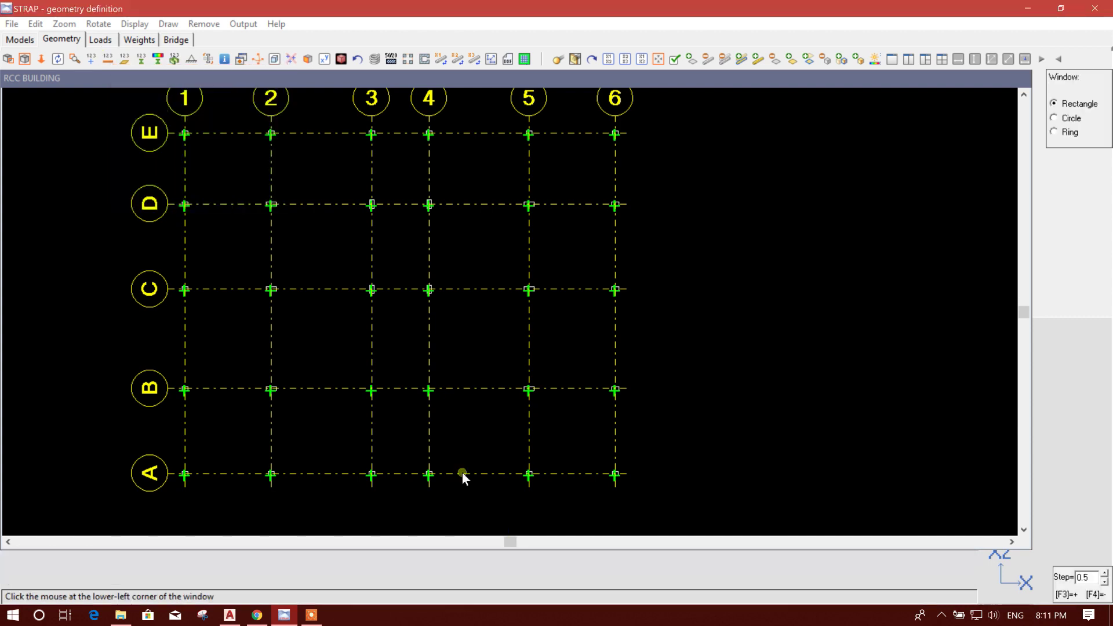
click(357, 371)
click(460, 412)
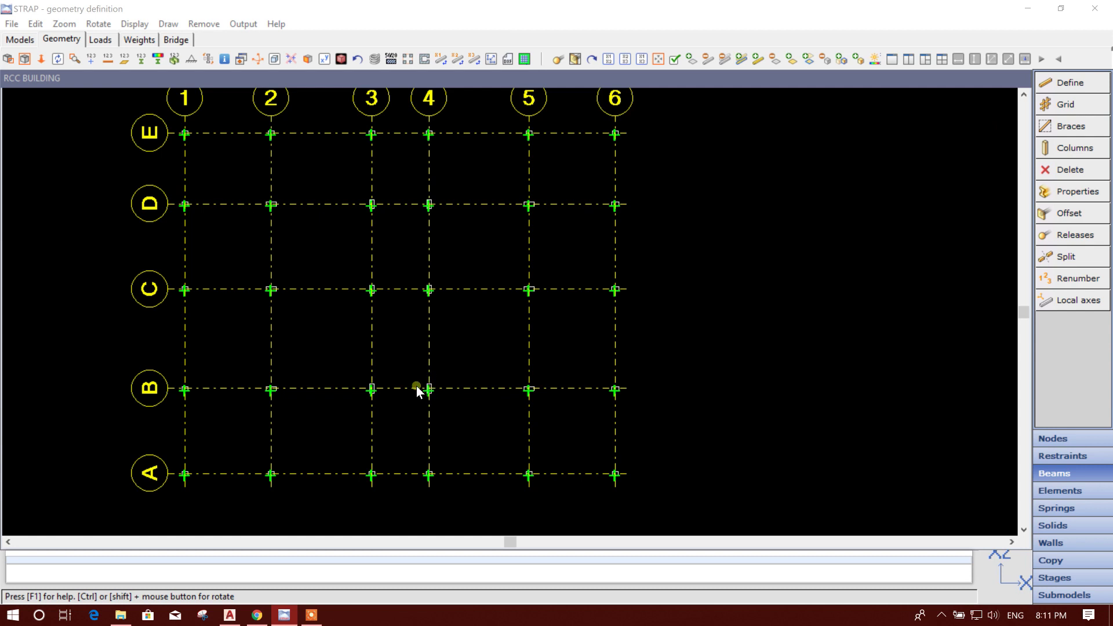
Show the whole model in isometric view and render its columns as solid members
middle_drag(680, 322, 673, 333)
mouse_move(528, 408)
middle_down()
mouse_move(523, 360)
mouse_move(543, 378)
middle_up()
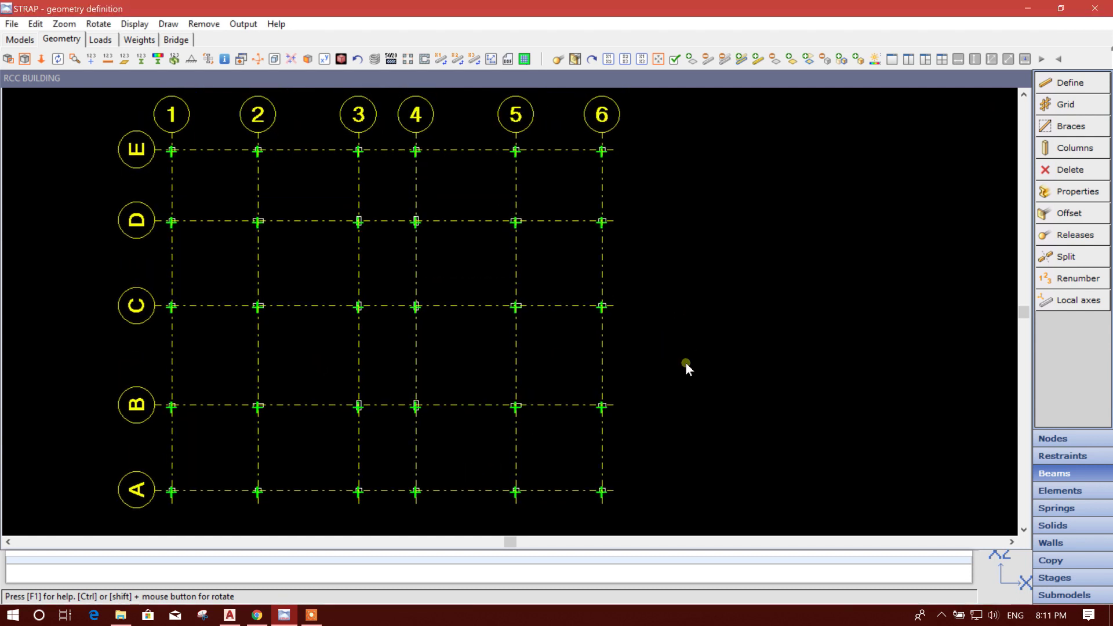
middle_drag(648, 331, 672, 328)
middle_drag(681, 288, 663, 278)
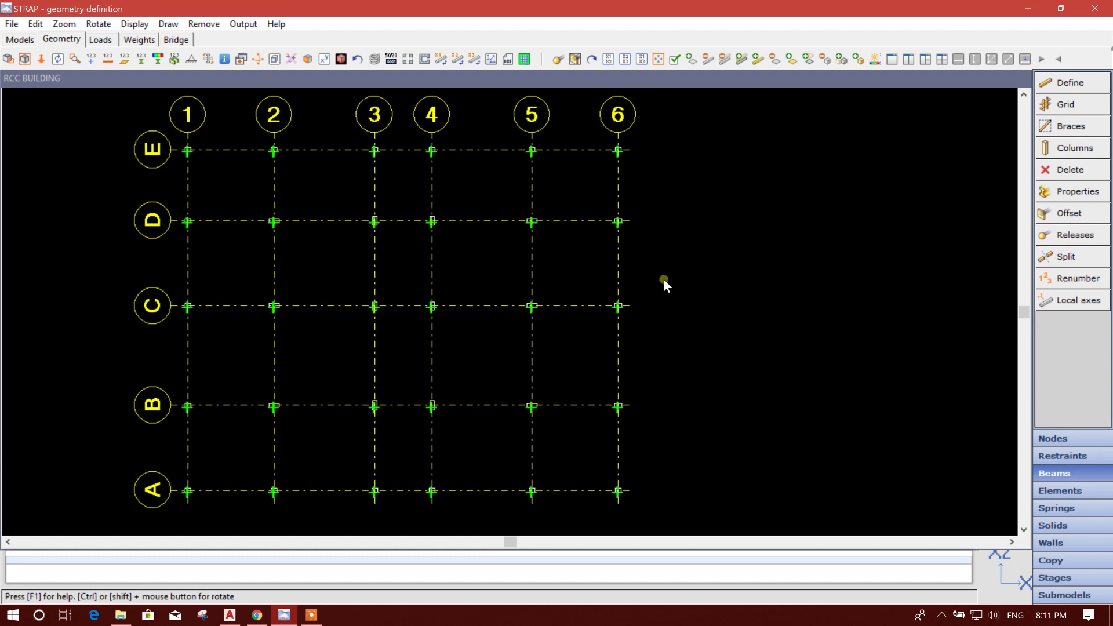
click(274, 58)
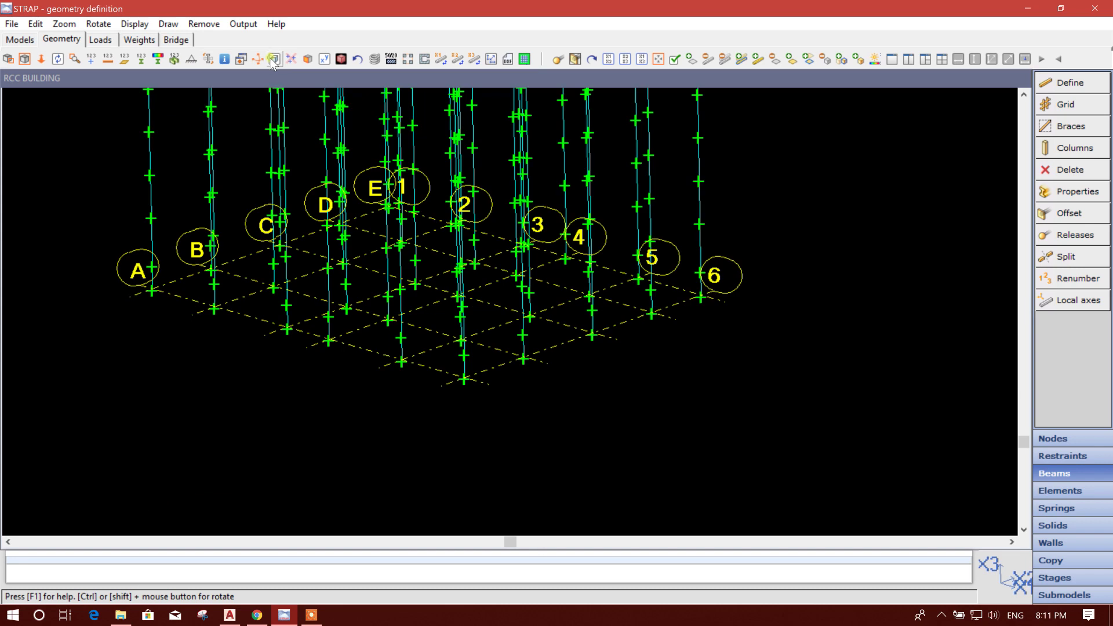
middle_drag(481, 334, 478, 489)
scroll(616, 463, down, 5)
middle_drag(614, 392, 617, 409)
scroll(439, 187, up, 1)
click(342, 58)
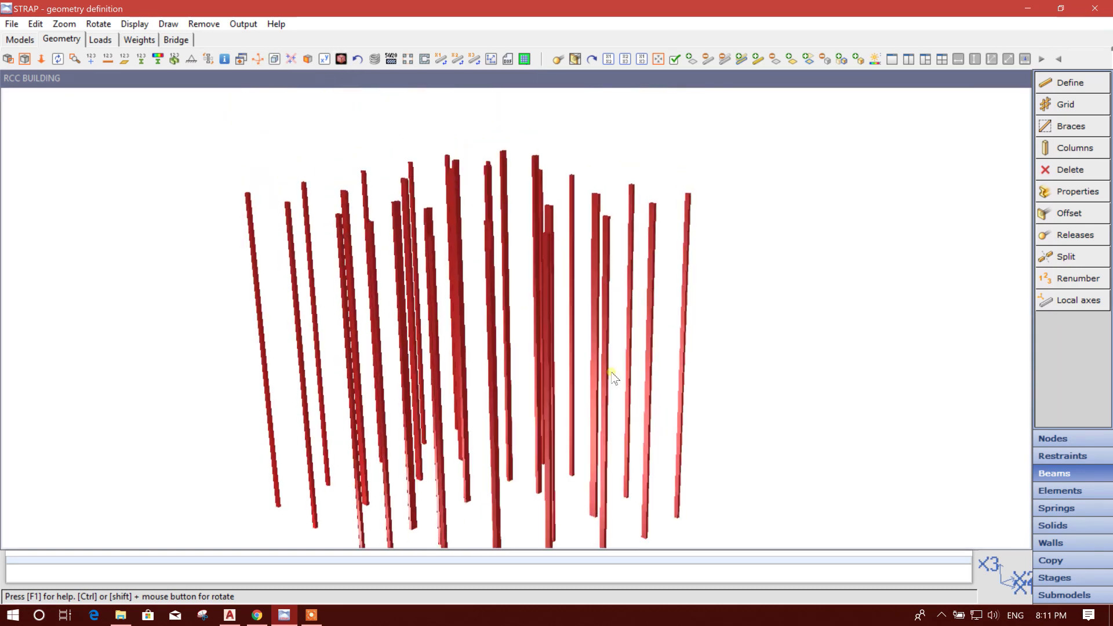
ctrl+drag(502, 371, 482, 306)
Label and colour the rendered columns by section property and inspect their sizes from several sides
click(391, 60)
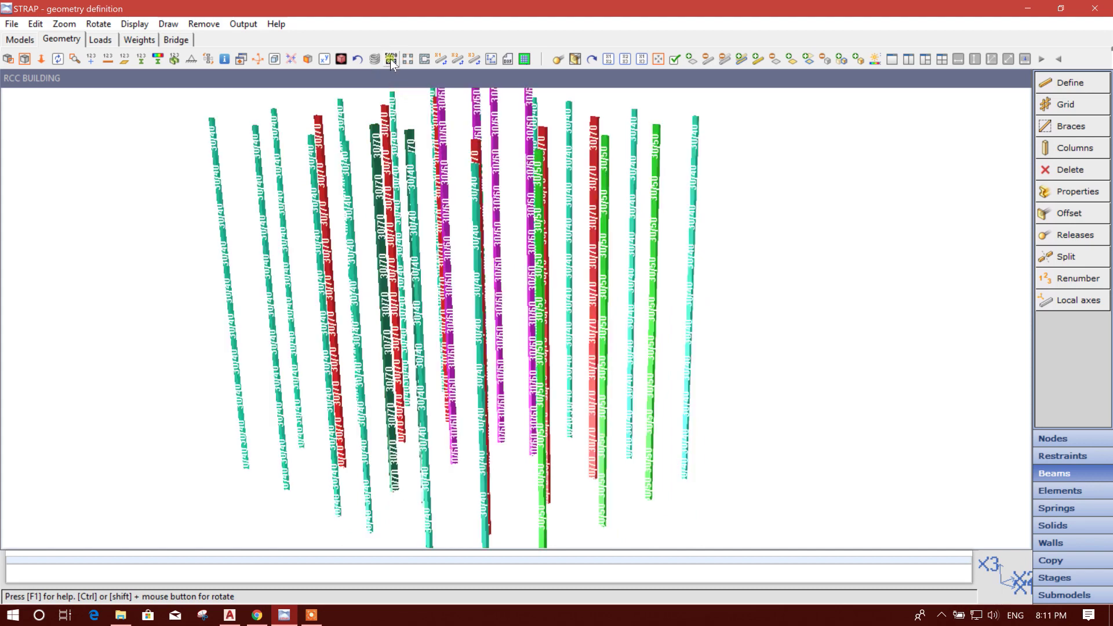
scroll(307, 325, up, 1)
ctrl+drag(554, 320, 557, 325)
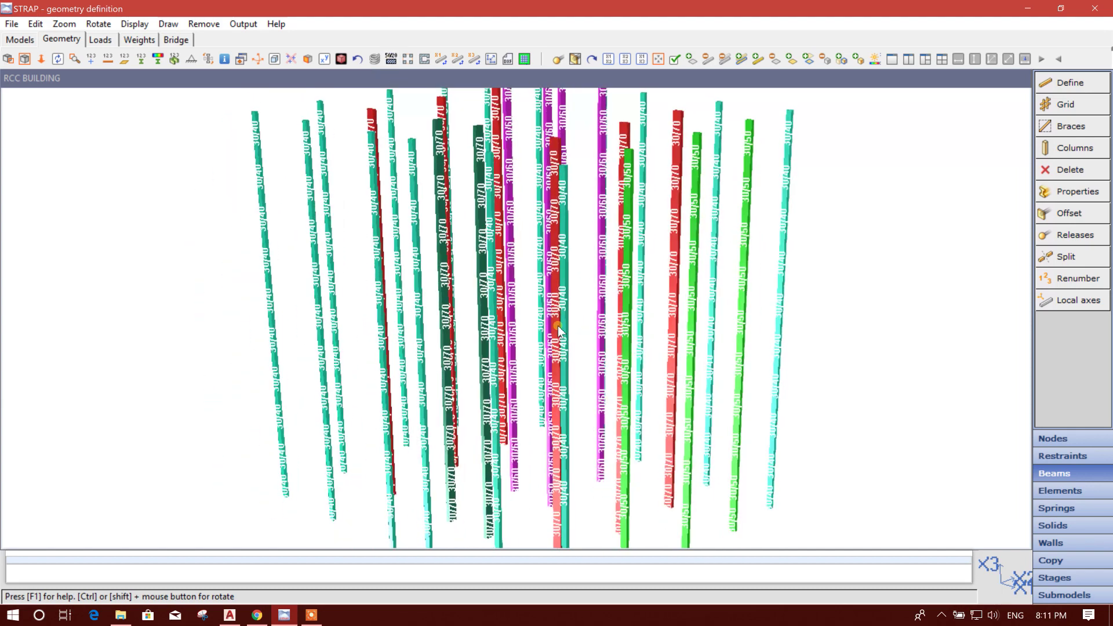
scroll(587, 354, down, 3)
ctrl+drag(756, 326, 641, 368)
middle_drag(641, 367, 604, 397)
right_click(534, 434)
click(792, 268)
ctrl+drag(783, 280, 916, 313)
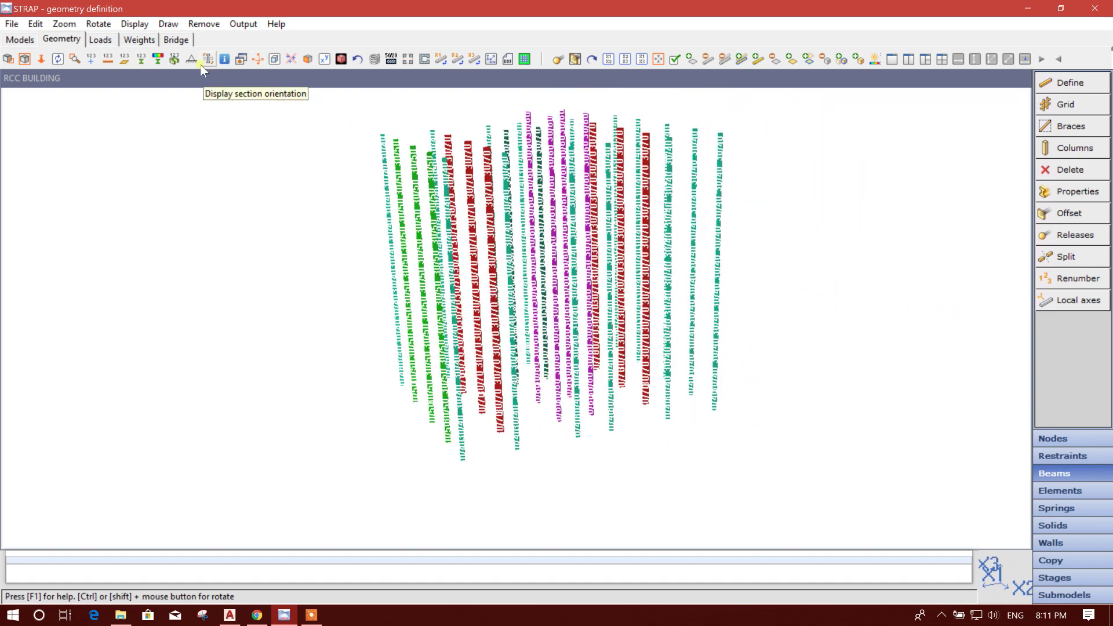
Remove the section labels from the rendering and return to the wireframe model
click(408, 59)
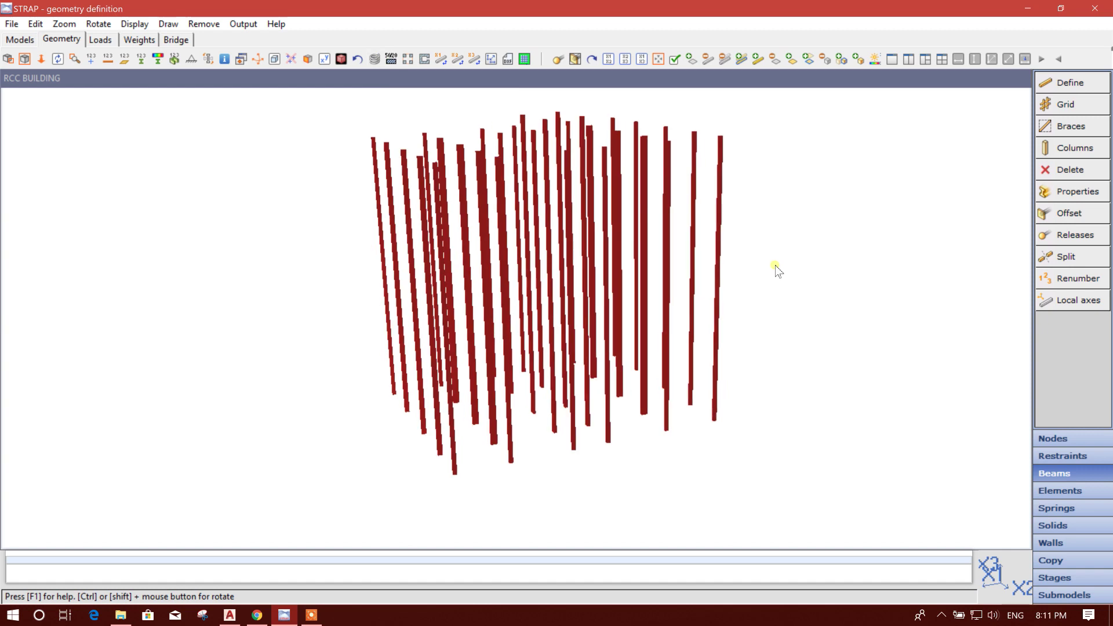
click(357, 57)
scroll(631, 300, up, 3)
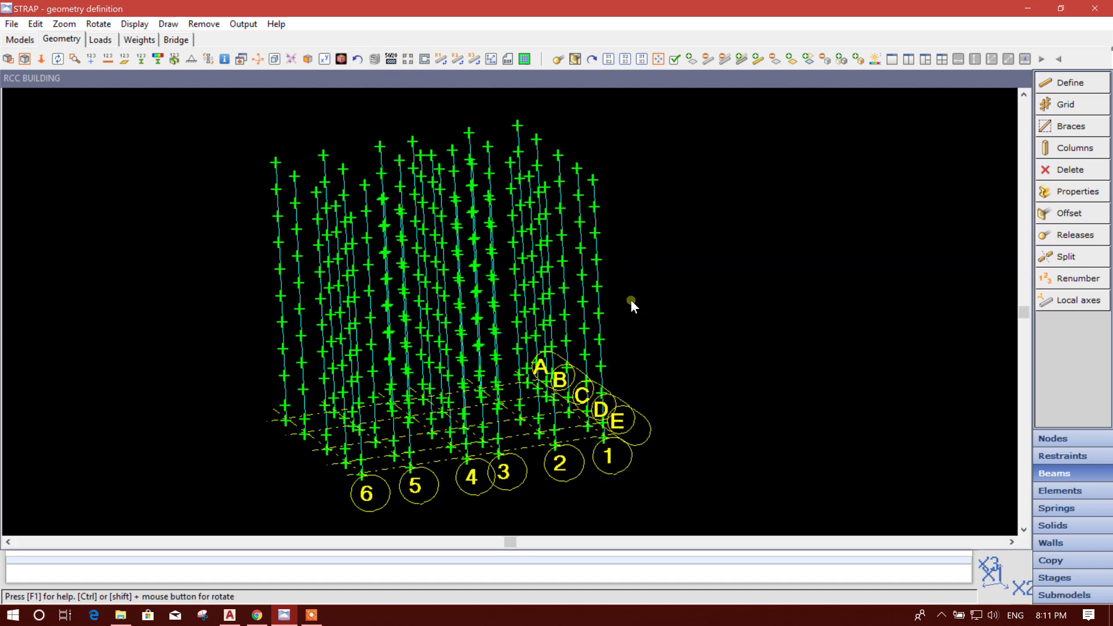
scroll(618, 317, down, 3)
ctrl+drag(653, 353, 601, 304)
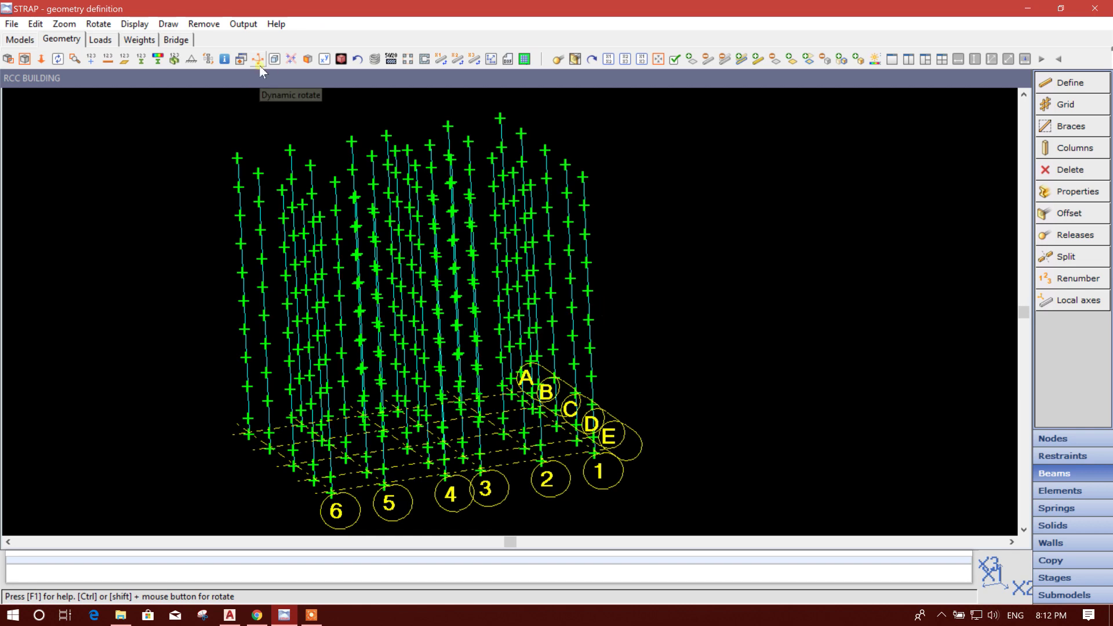
Reset the wireframe model to the isometric view and look over the completed column layout
click(274, 60)
middle_drag(629, 273, 346, 328)
drag(346, 332, 634, 318)
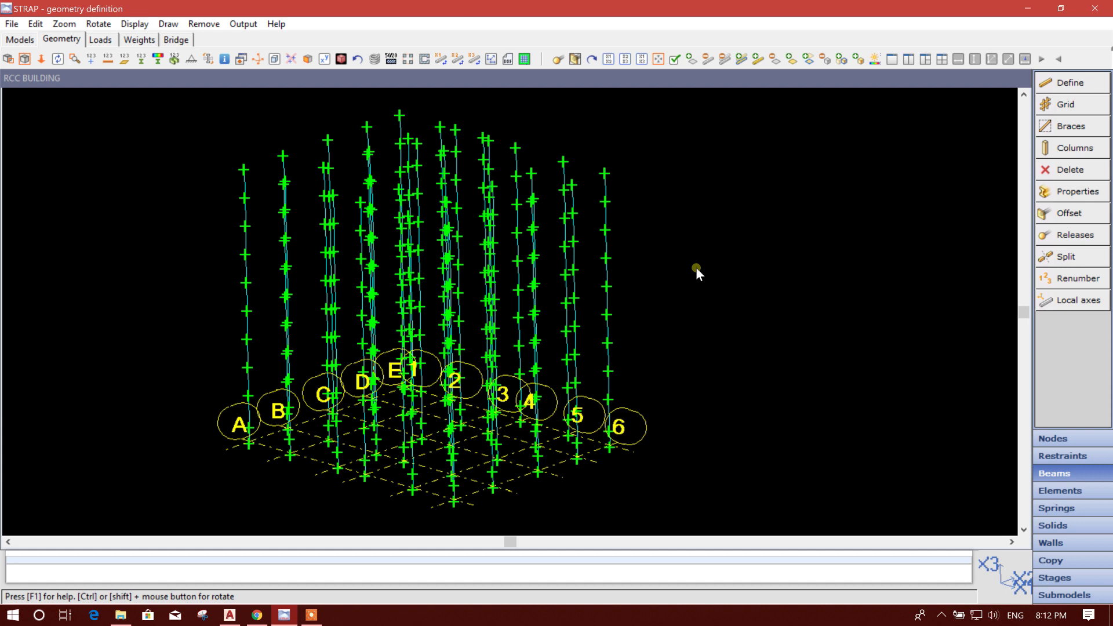
middle_drag(680, 292, 679, 295)
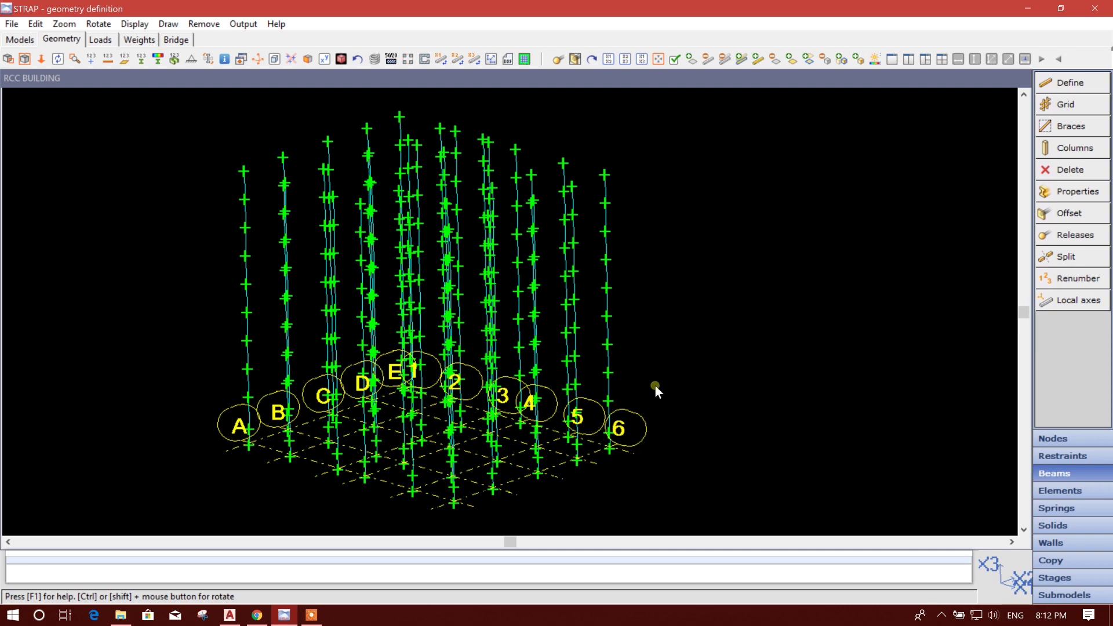
drag(652, 387, 679, 379)
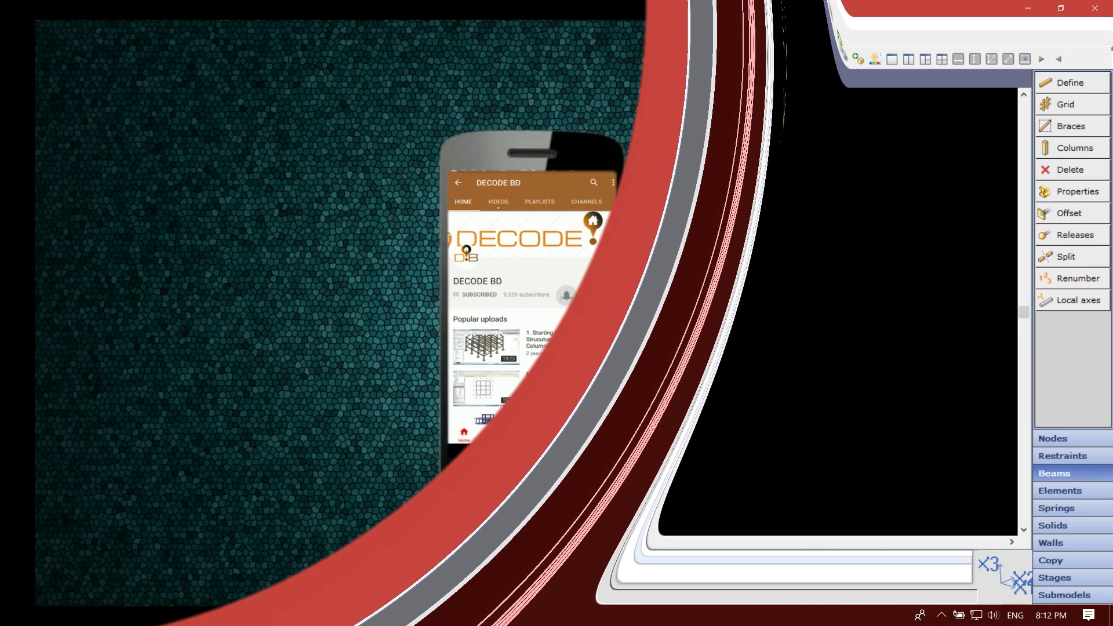